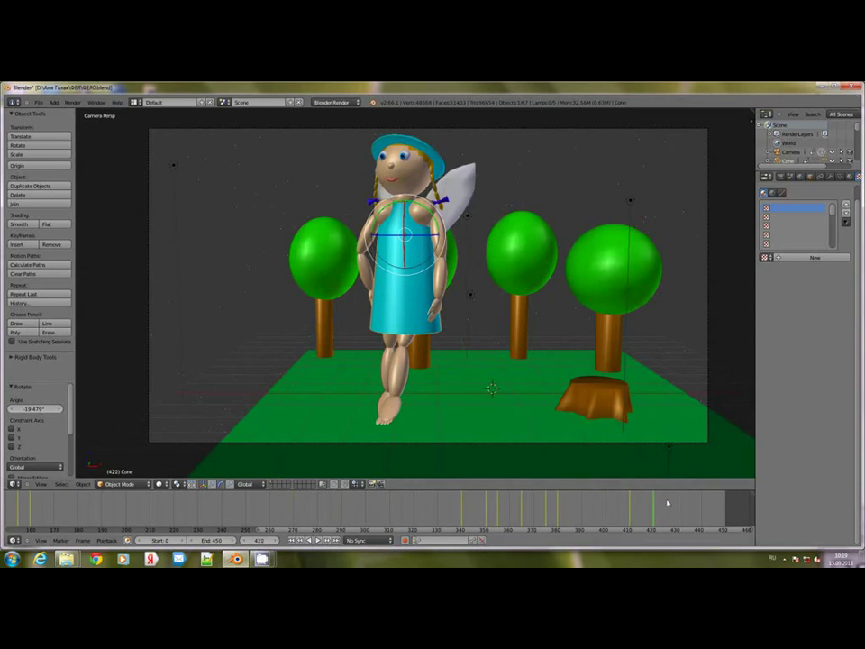
- Scrub through the frames around 415 and play back the fairy's flight animation to check it
drag(641, 502, 632, 502)
click(642, 501)
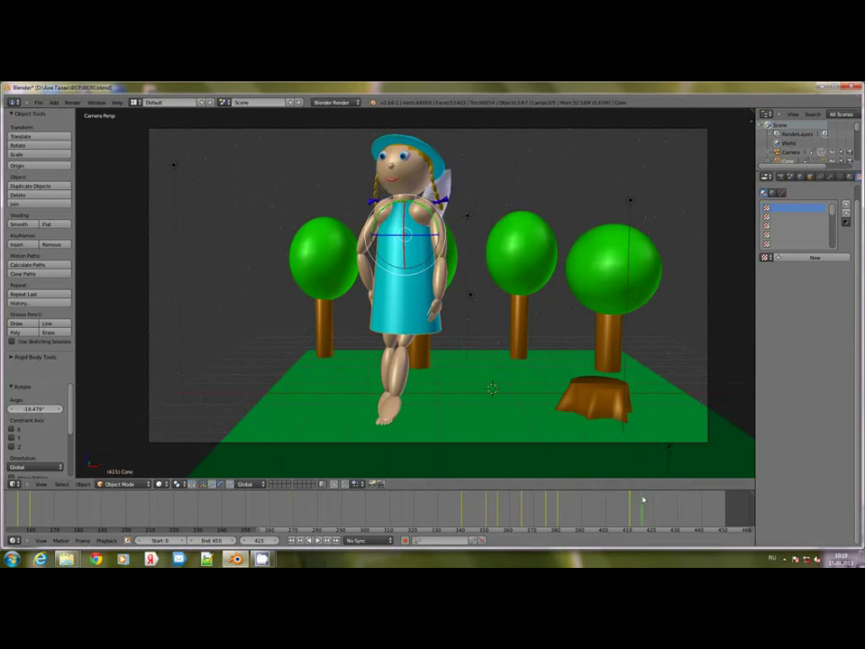
click(590, 493)
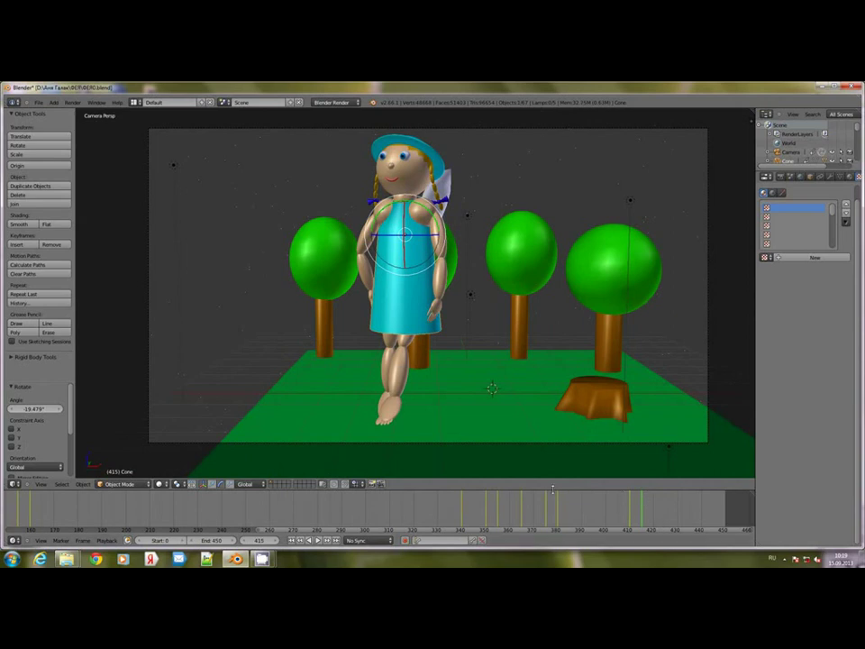
click(318, 540)
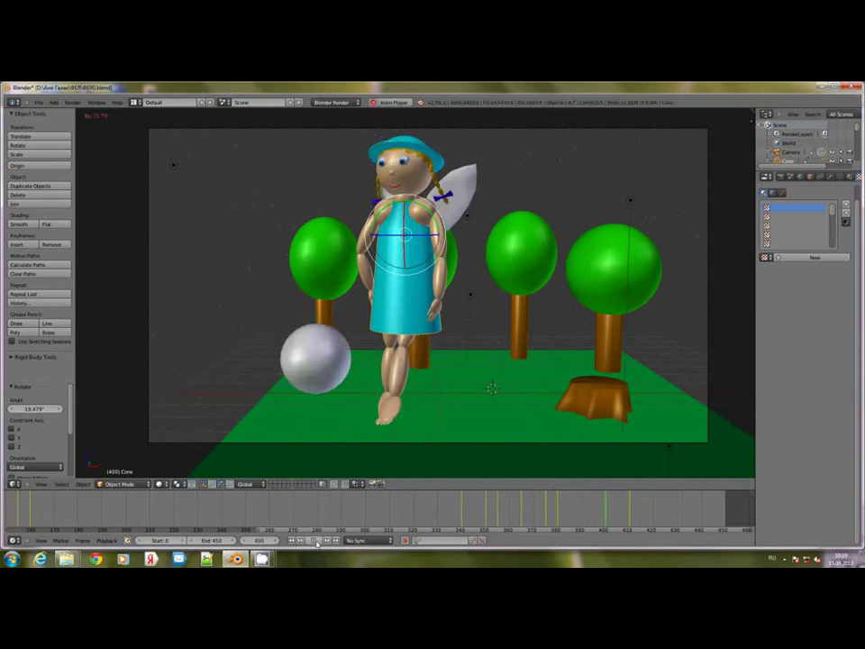
click(656, 507)
click(654, 499)
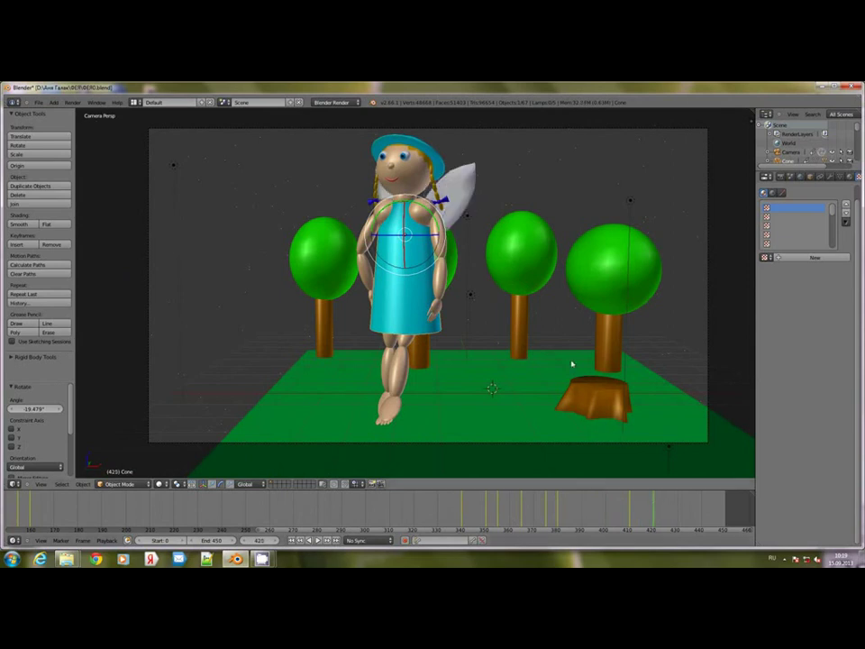
- Insert a keyframe for the fairy's body at frame 415
key(Down)
key(Down)
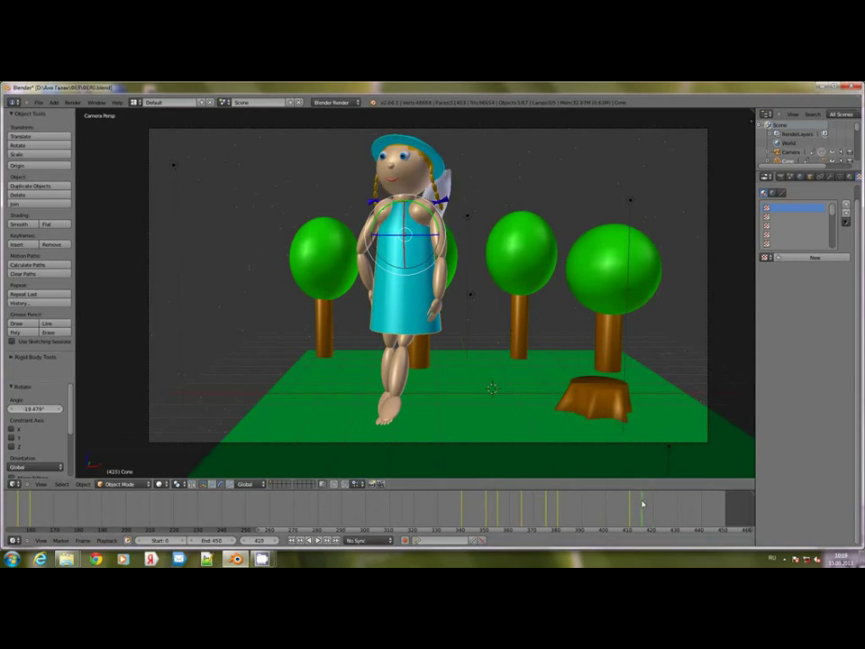
key(i)
click(534, 305)
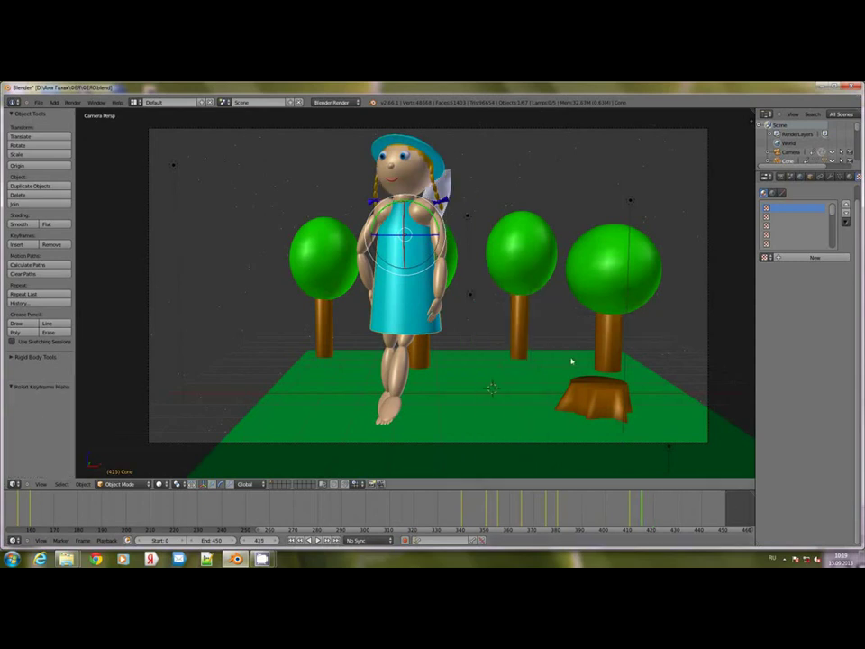
- Rotate the fairy's forward leg about -21.5° at frame 410, insert a keyframe for it and play back the motion
click(665, 501)
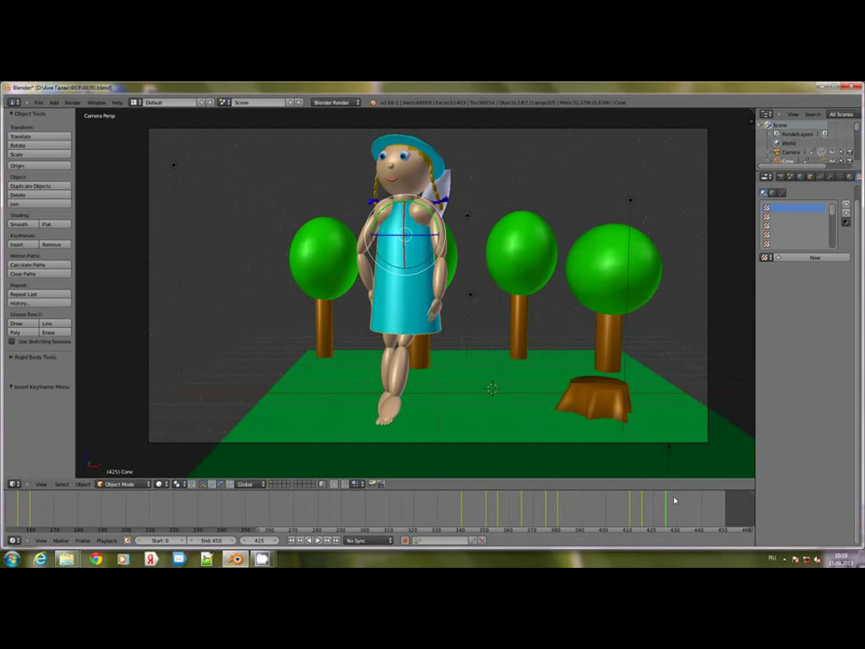
click(678, 498)
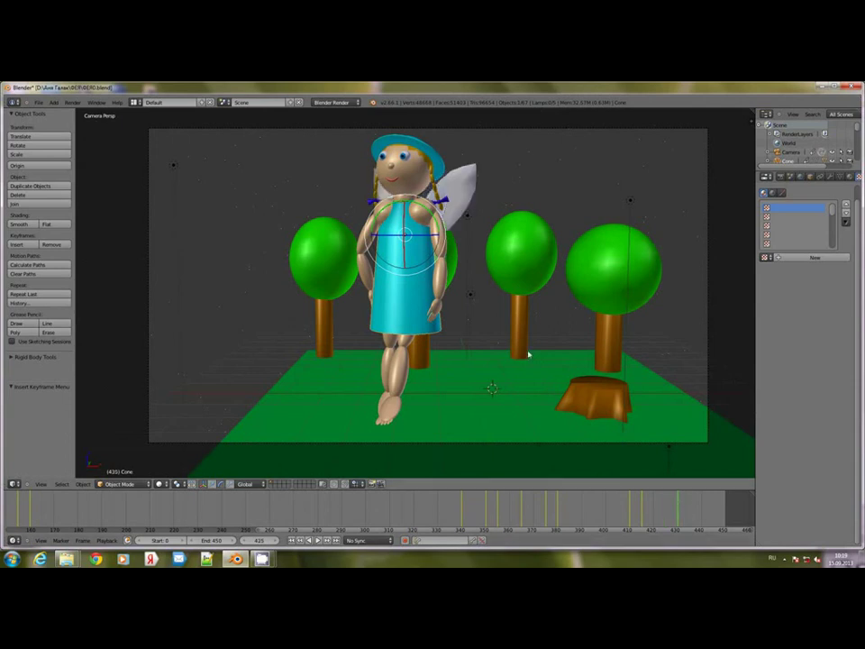
middle_drag(528, 353, 472, 357)
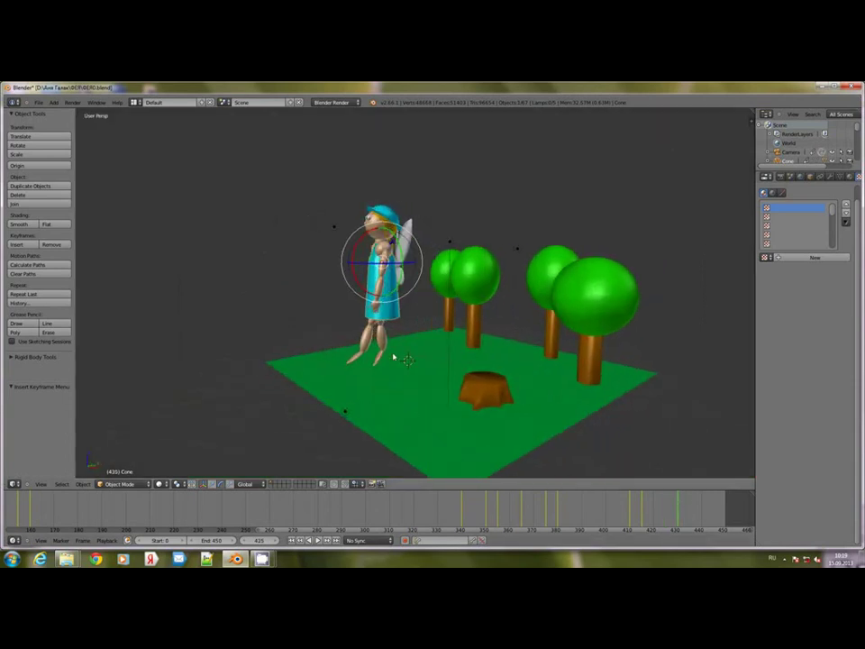
right_click(369, 321)
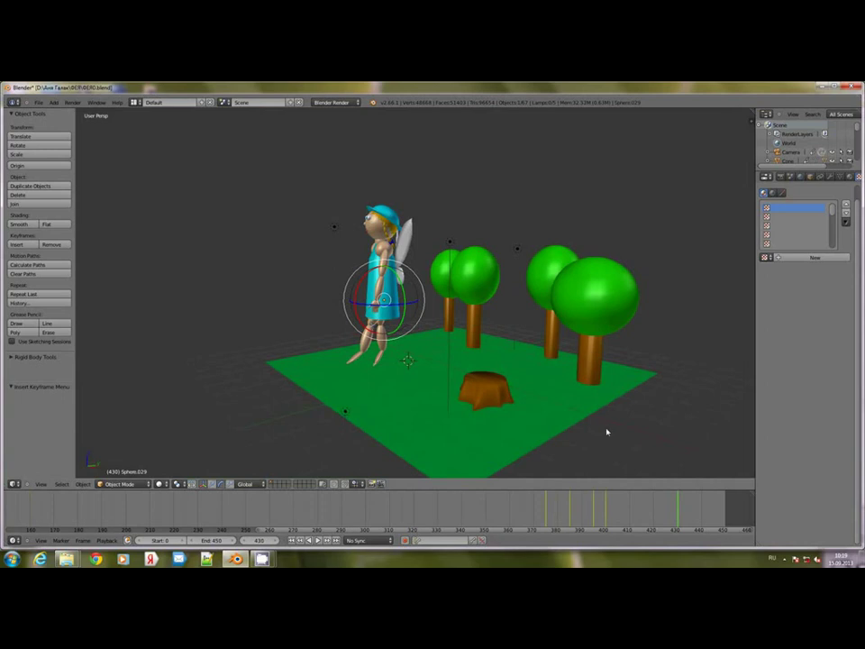
click(642, 509)
click(629, 501)
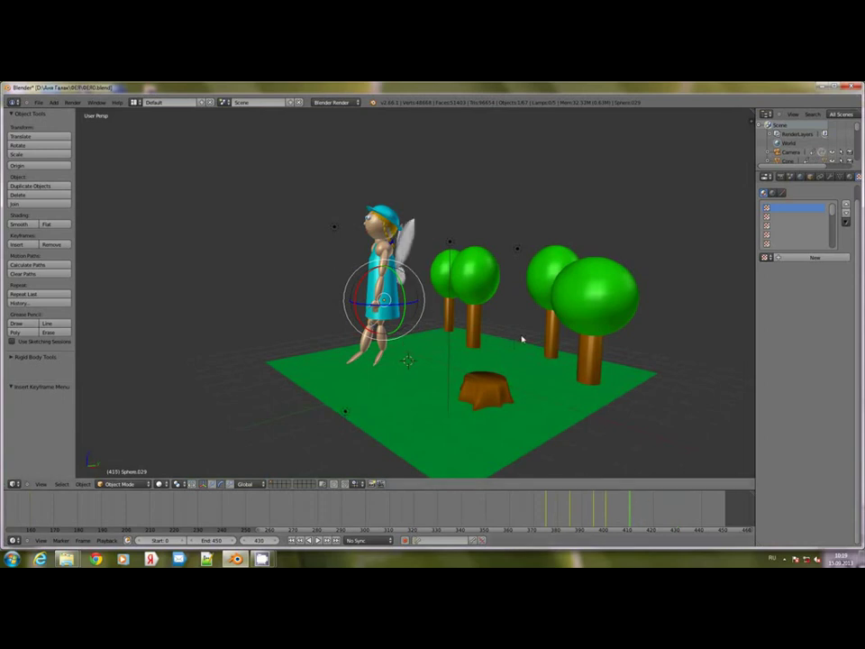
key(r)
click(438, 297)
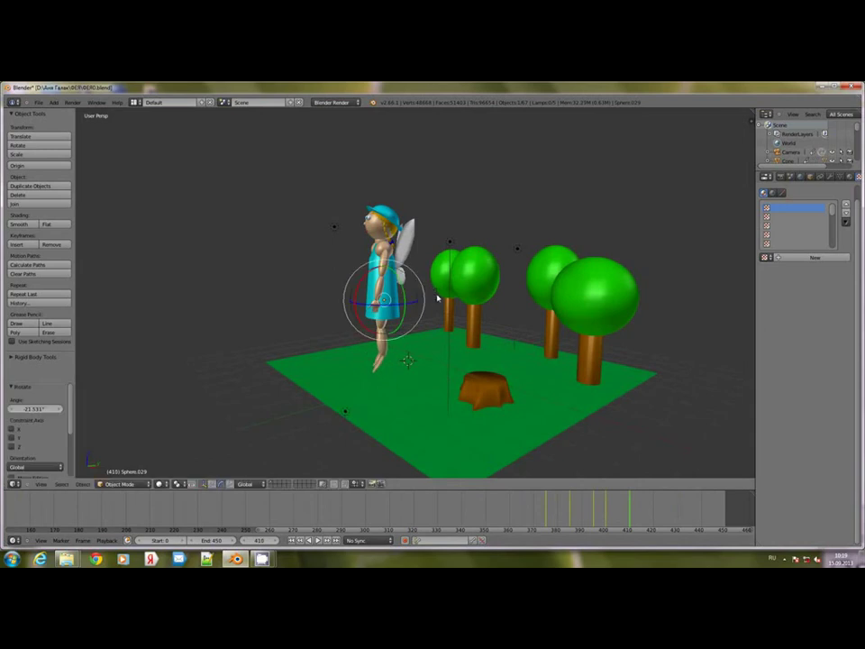
key(i)
click(438, 296)
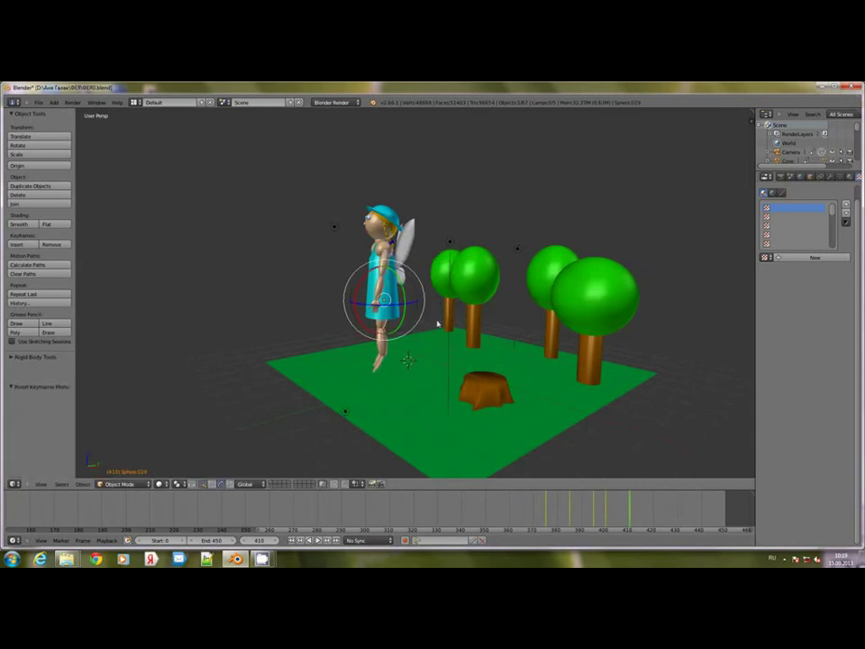
click(589, 516)
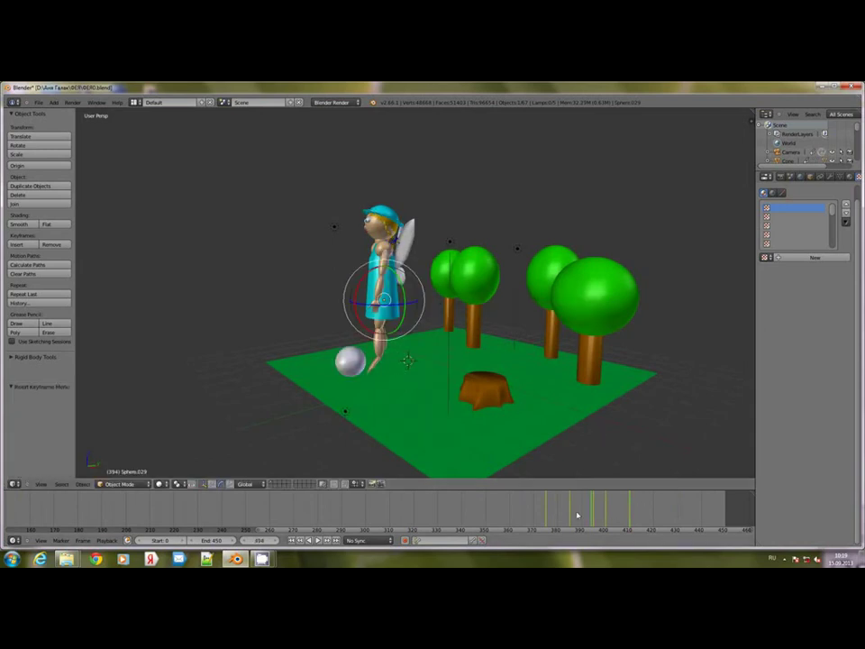
click(317, 539)
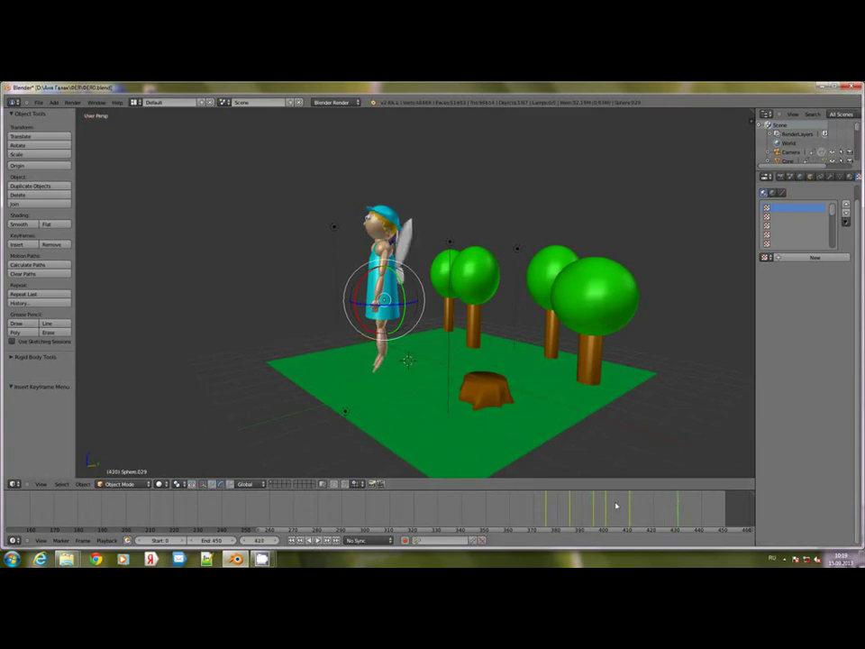
- Move the fairy's body at frame 430 by about -3.64 in X, -4.04 in Y and 1.67 in Z
right_click(391, 289)
click(642, 501)
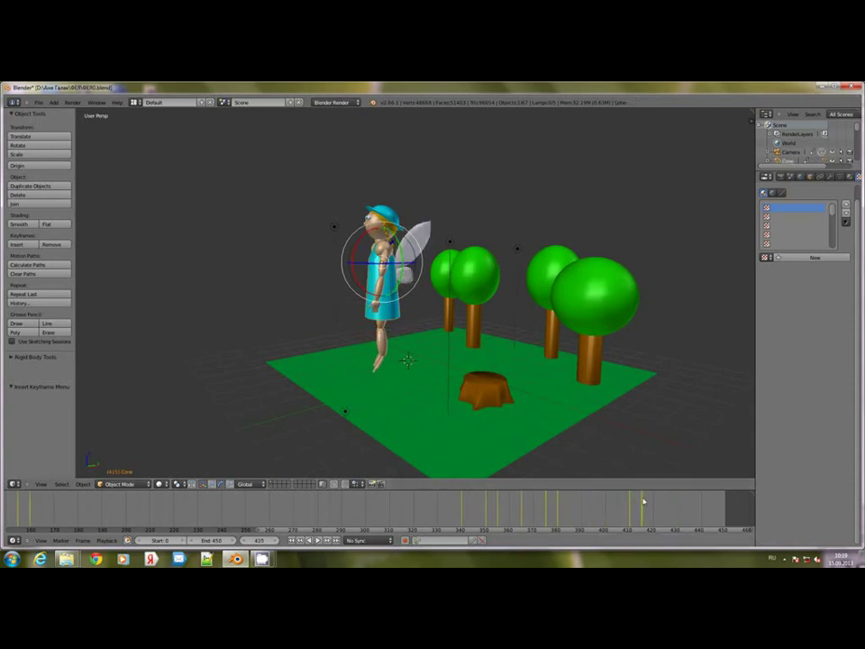
click(654, 500)
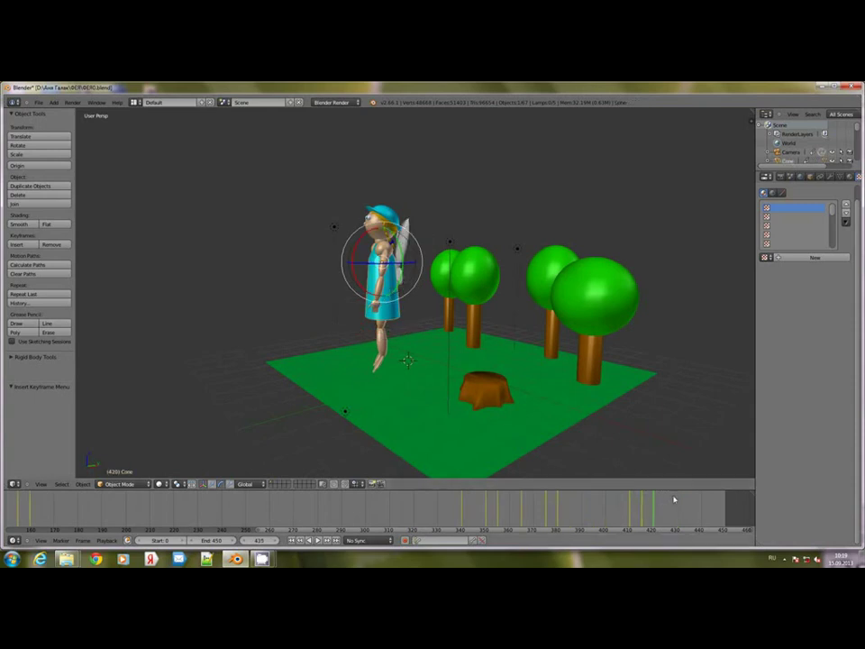
click(680, 501)
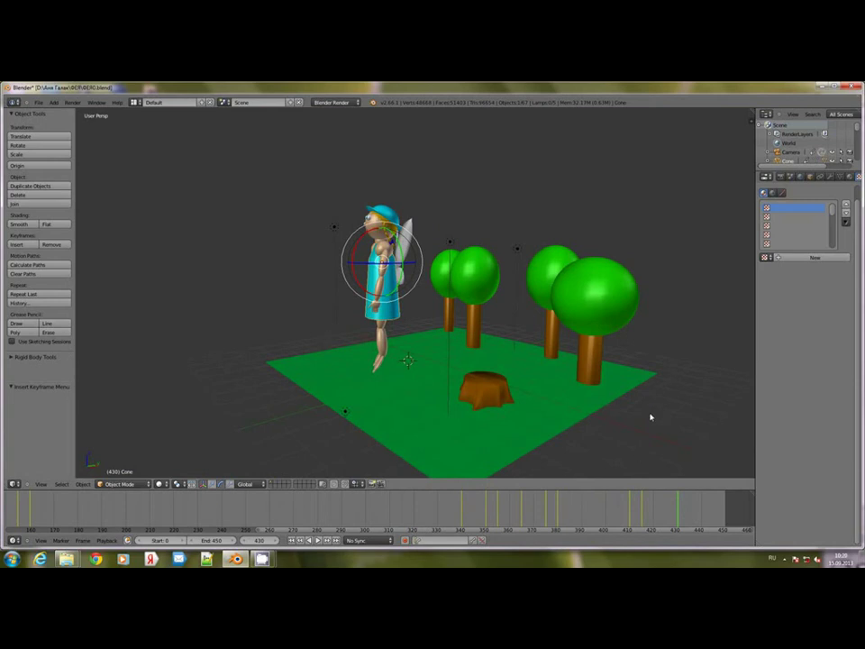
key(g)
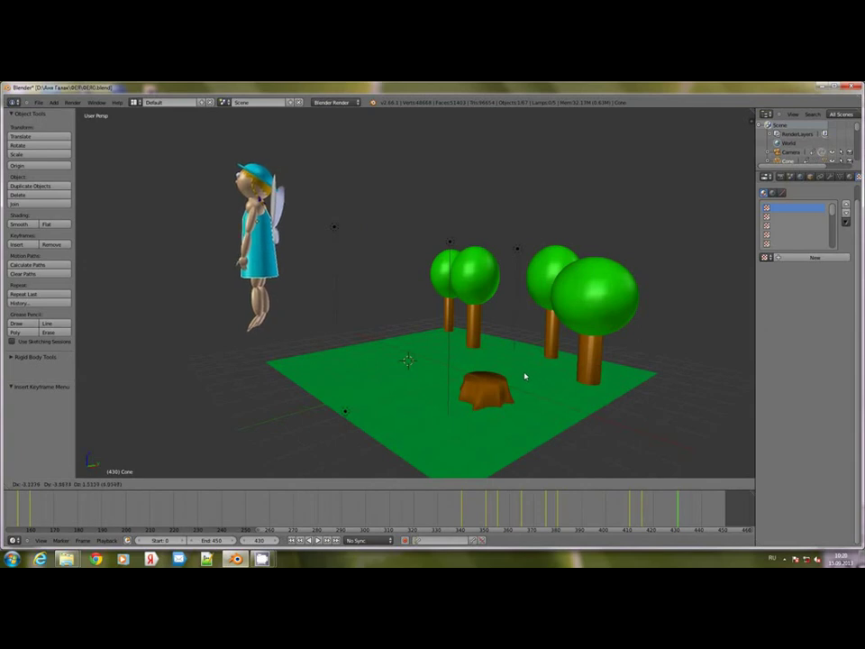
click(510, 373)
key(KP_0)
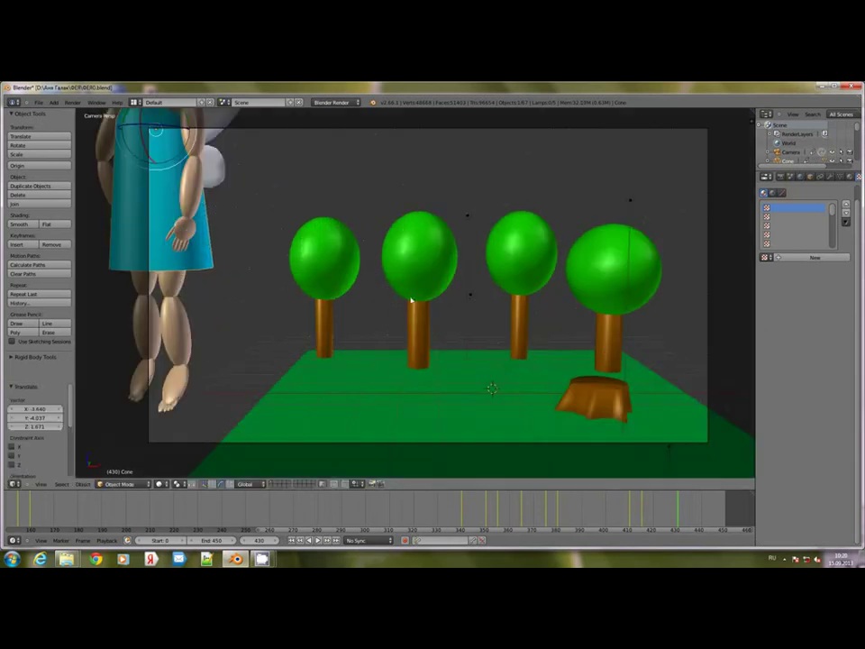
- Move the fairy a further -2.39 in X, -2.86 in Y and 1.03 in Z, out of the camera's view, and insert a LocRot keyframe at frame 430
middle_drag(363, 318, 426, 330)
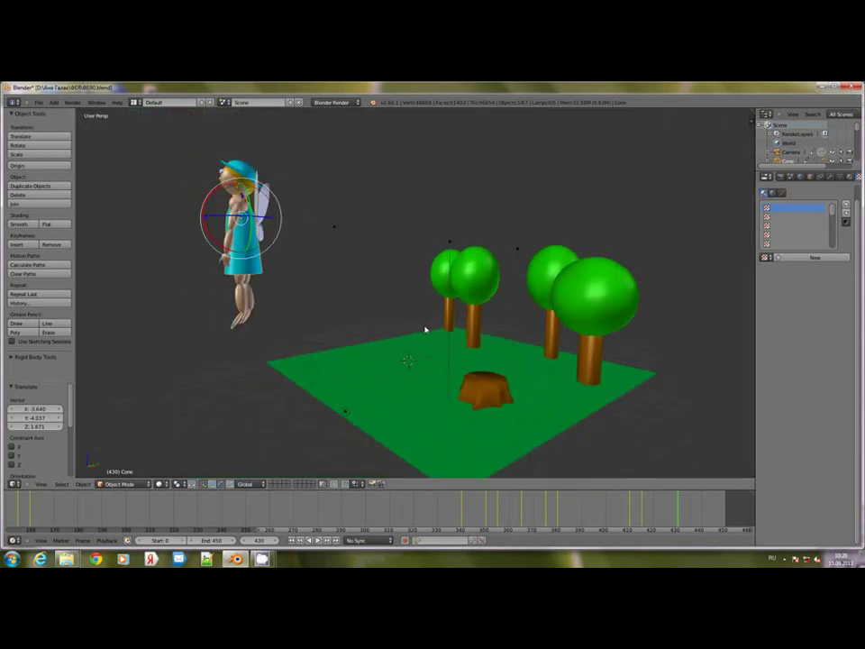
key(g)
click(341, 307)
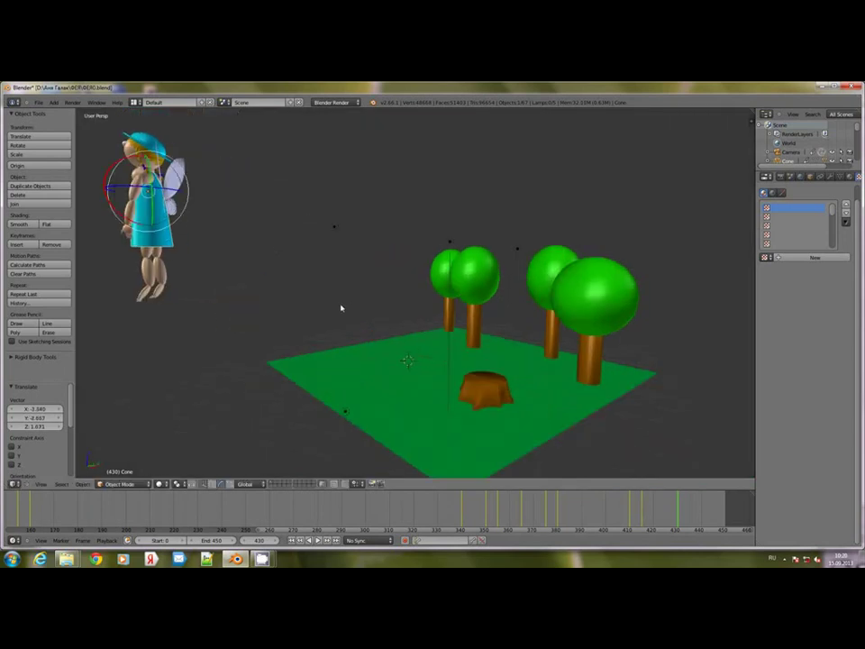
key(KP_0)
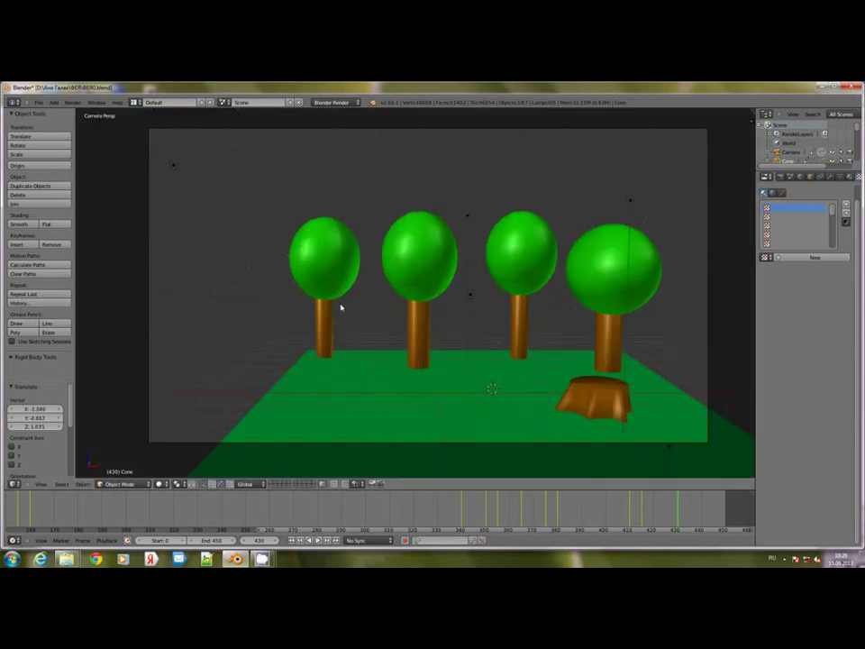
key(i)
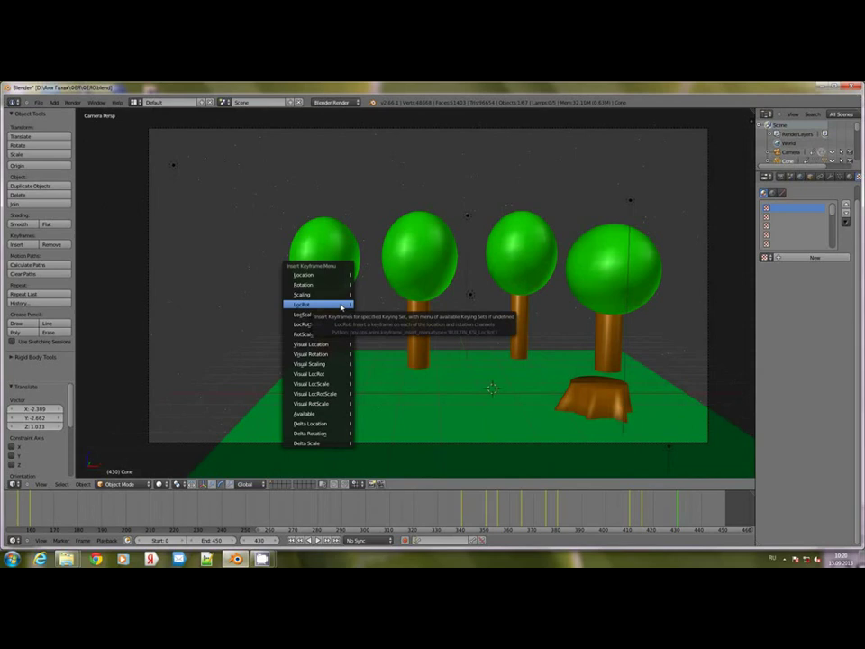
click(341, 306)
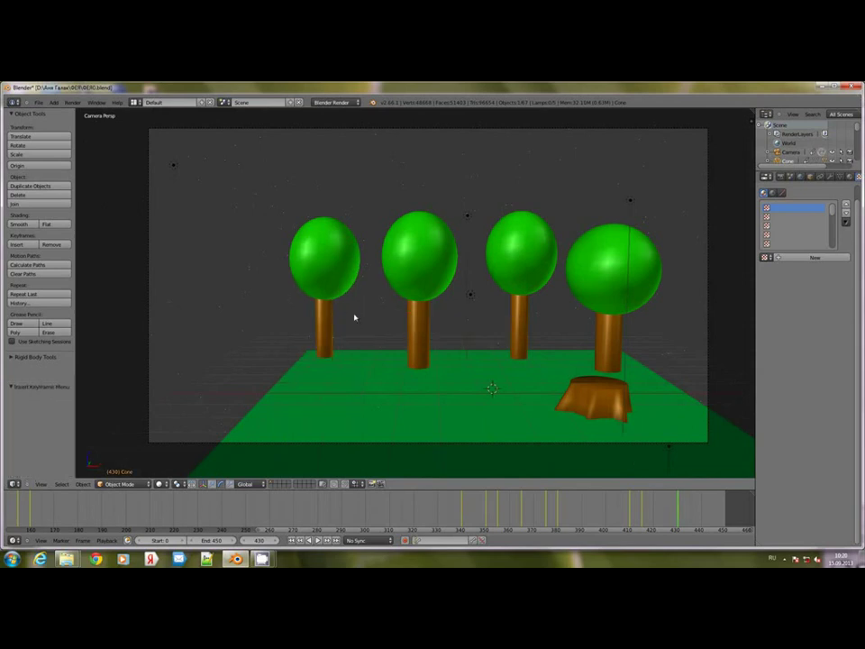
- Play back the animation from about frame 330 to check the fairy's exit, and return to frame 430
click(441, 503)
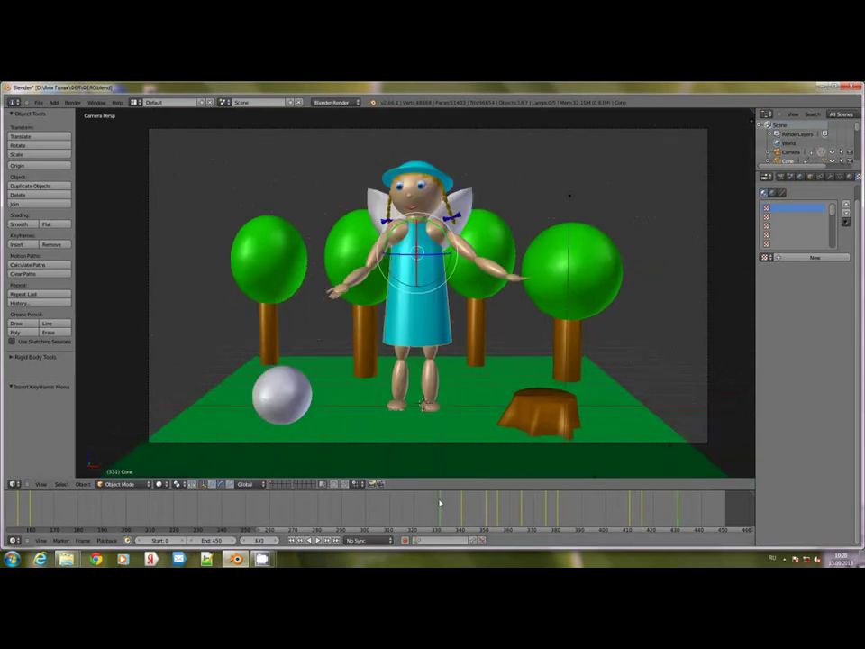
click(316, 540)
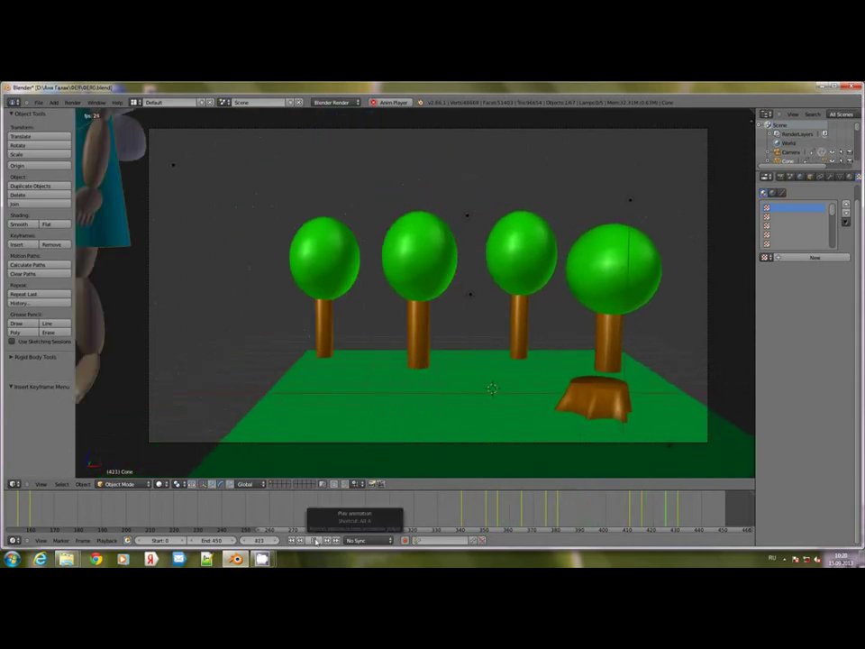
click(315, 540)
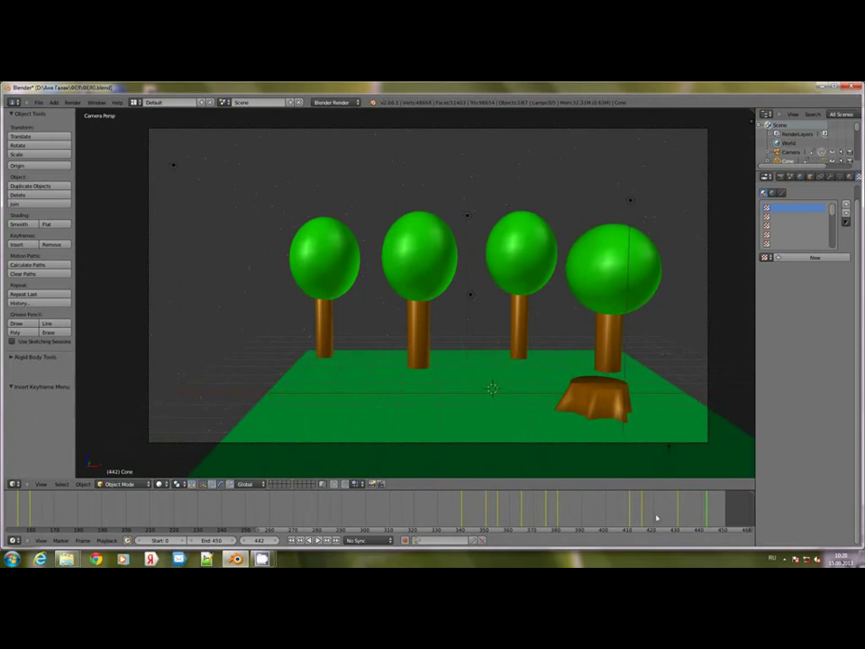
click(678, 500)
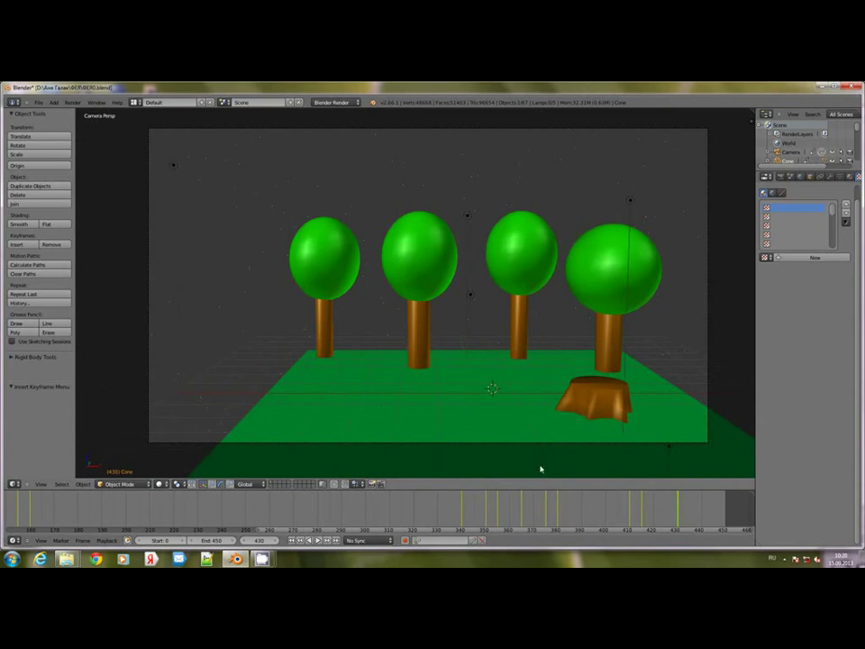
drag(643, 507, 678, 503)
click(678, 504)
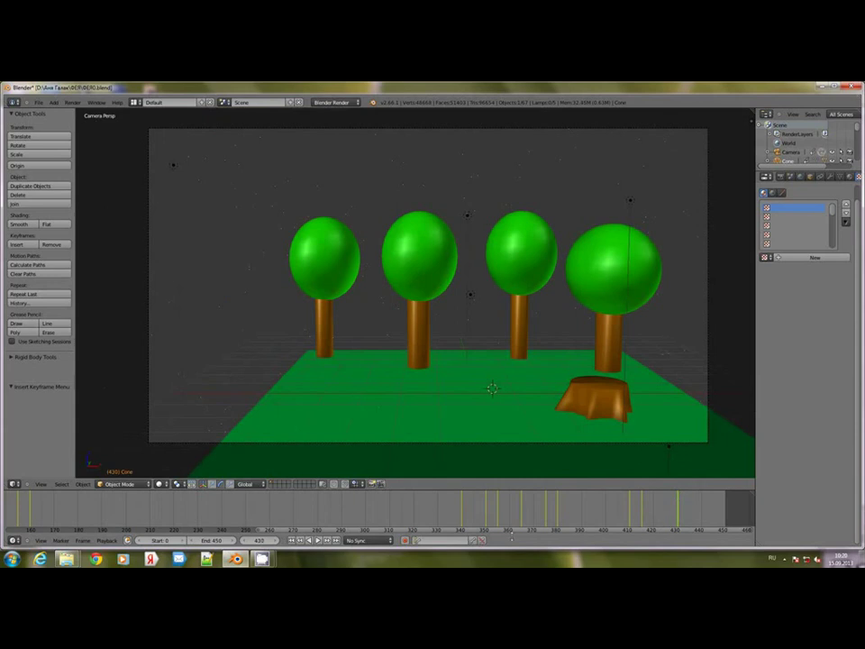
- Rotate the fairy's body about 32.9° around the Z axis at frame 430
scroll(274, 387, down, 5)
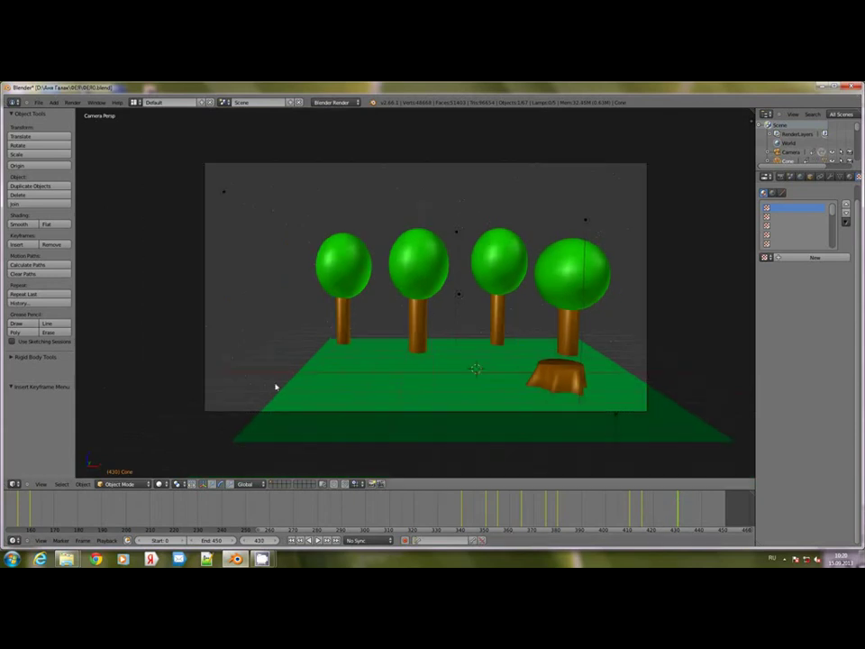
scroll(274, 386, up, 4)
scroll(271, 385, down, 3)
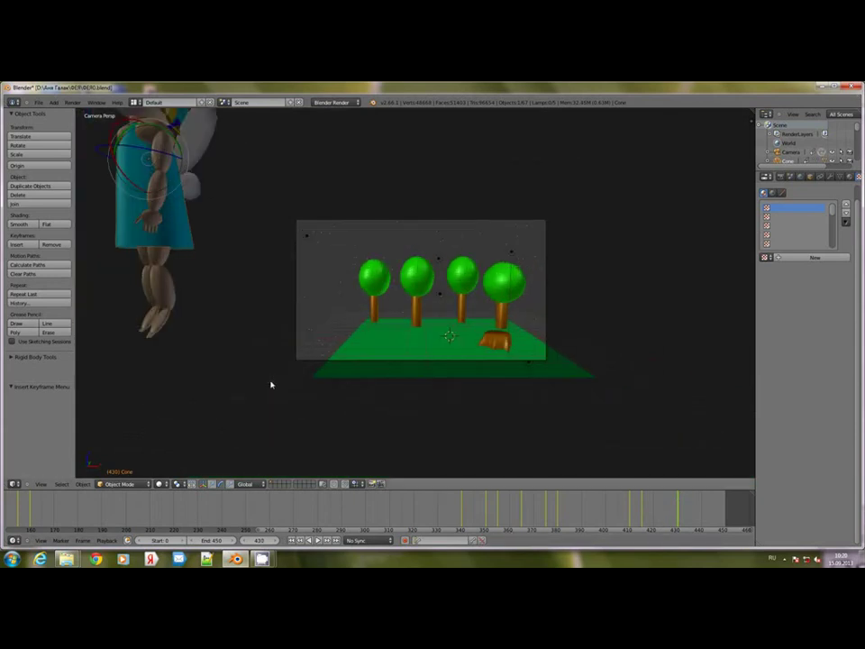
scroll(243, 360, up, 2)
scroll(262, 286, down, 3)
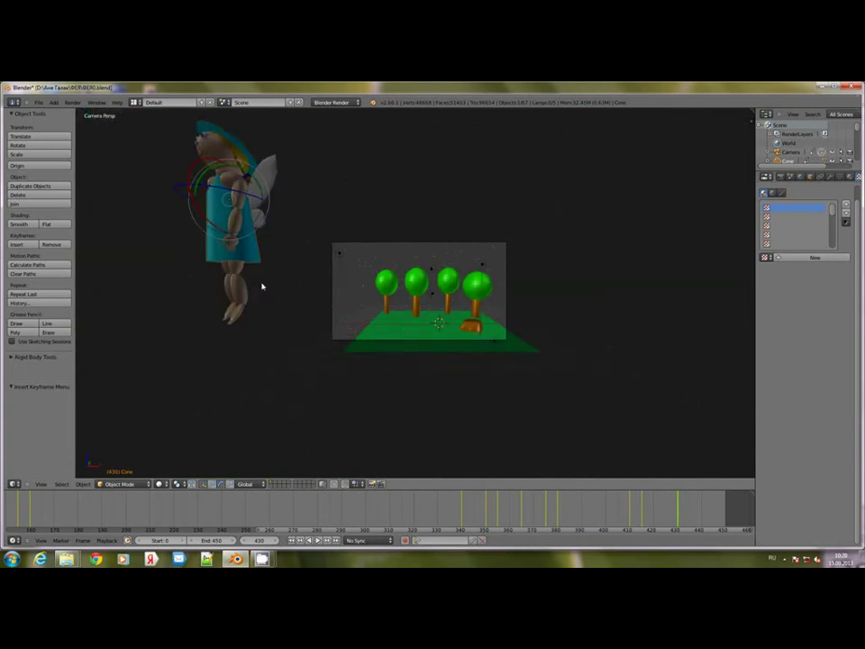
scroll(260, 285, up, 3)
middle_drag(292, 296, 256, 297)
scroll(243, 296, down, 3)
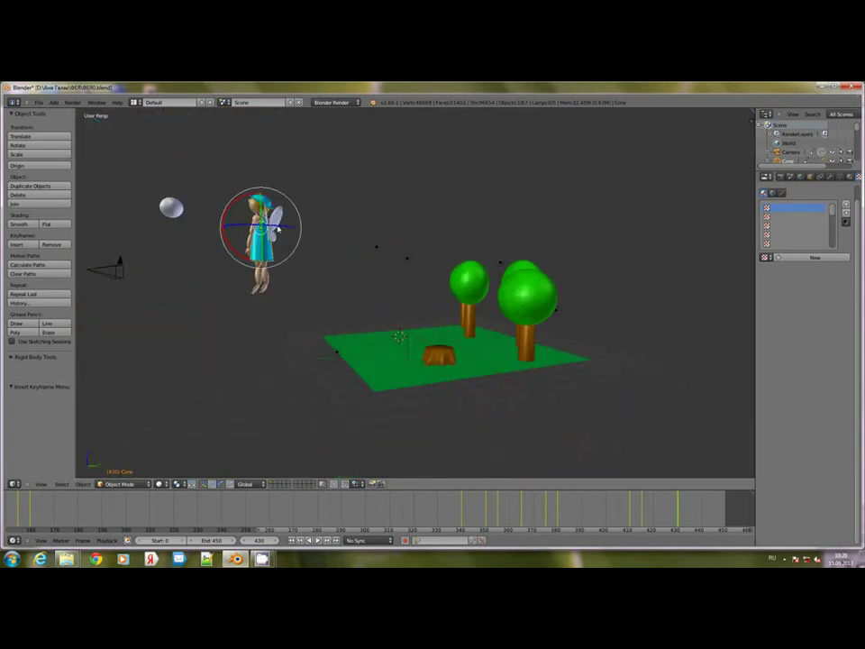
drag(279, 230, 280, 213)
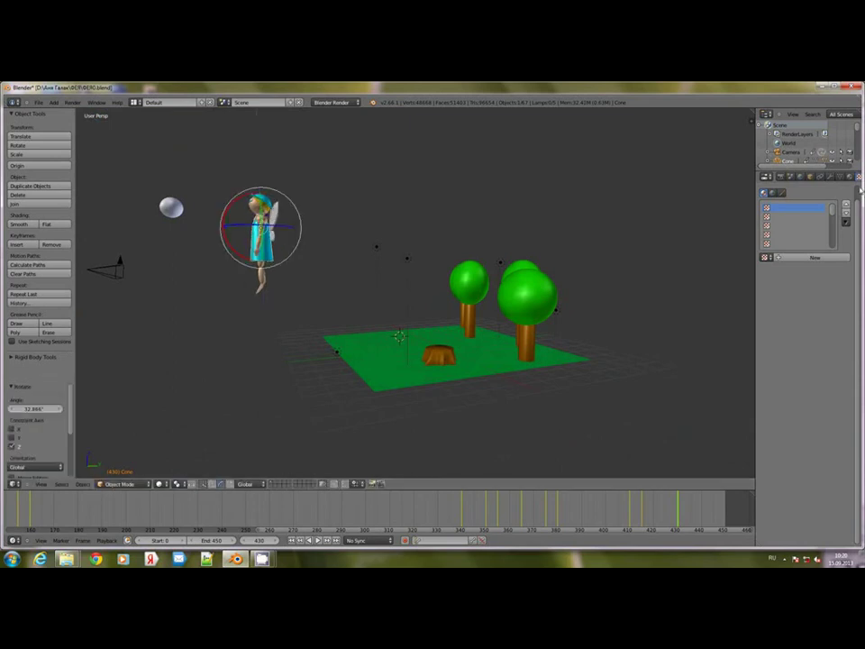
- Reset the fairy's Z rotation to 0° and move her about 4.69 in X, -0.41 in Y and -4.00 in Z at frame 430
click(811, 177)
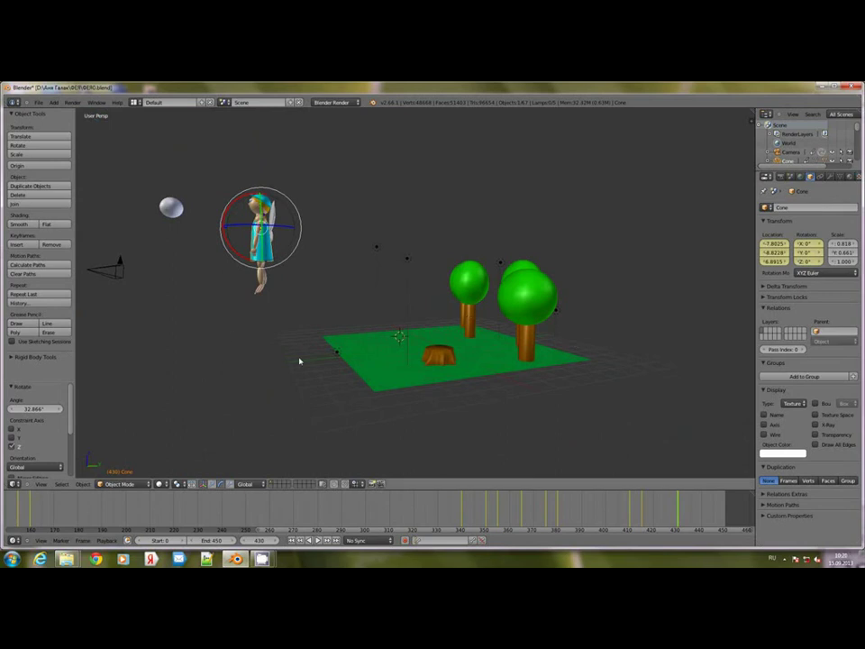
middle_drag(228, 335, 303, 339)
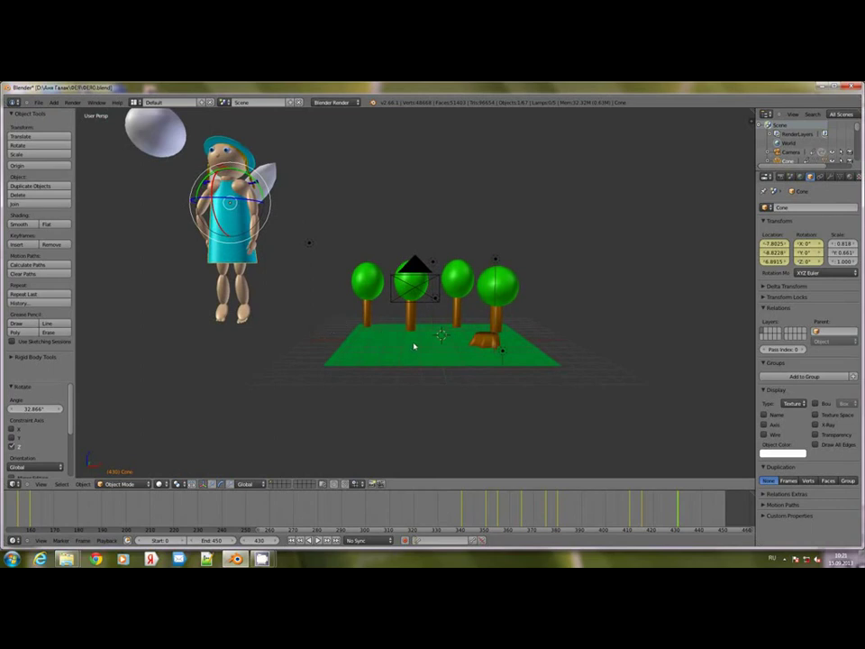
key(KP_0)
scroll(393, 329, up, 1)
scroll(393, 330, down, 1)
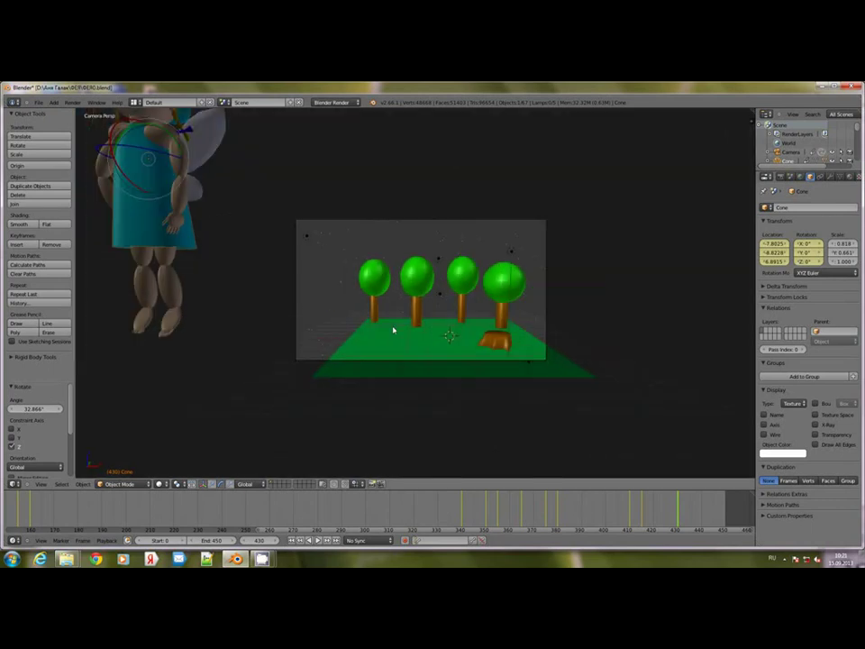
key(g)
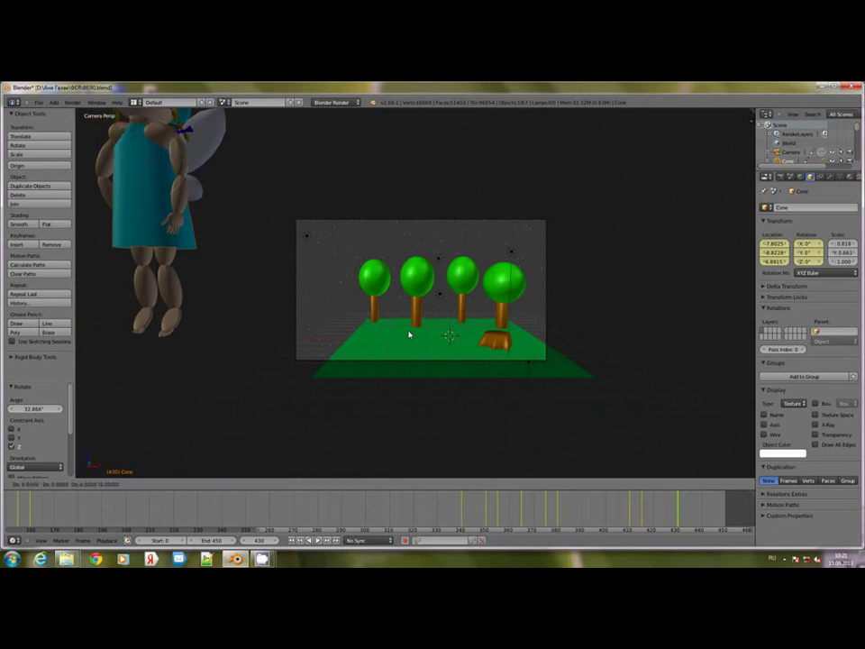
click(601, 500)
- Move the fairy's body about 2.16 along the Y axis at frame 430
middle_drag(563, 401, 299, 459)
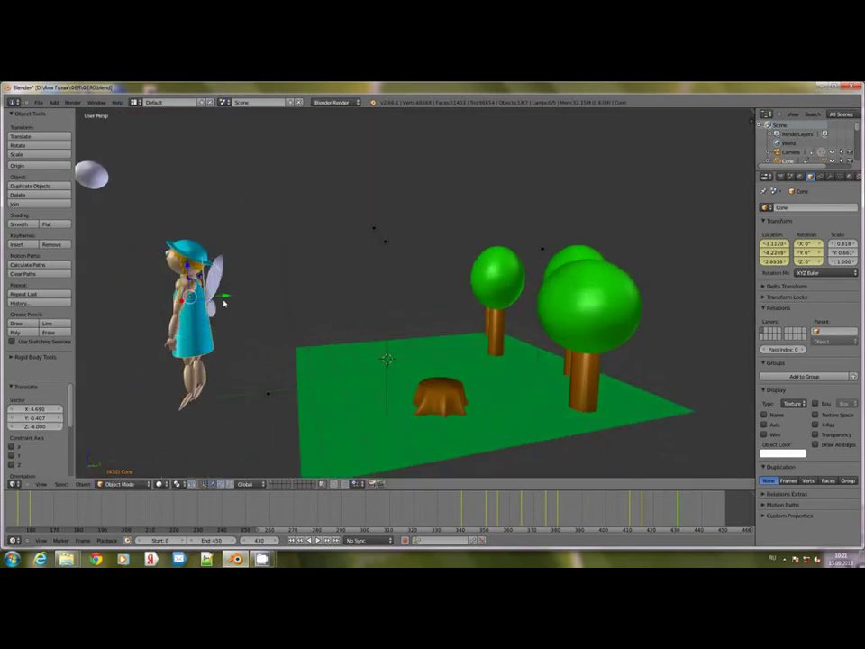
key(g)
key(y)
click(271, 297)
- Try resetting the fairy's Z rotation to 0° at frame 450
click(721, 507)
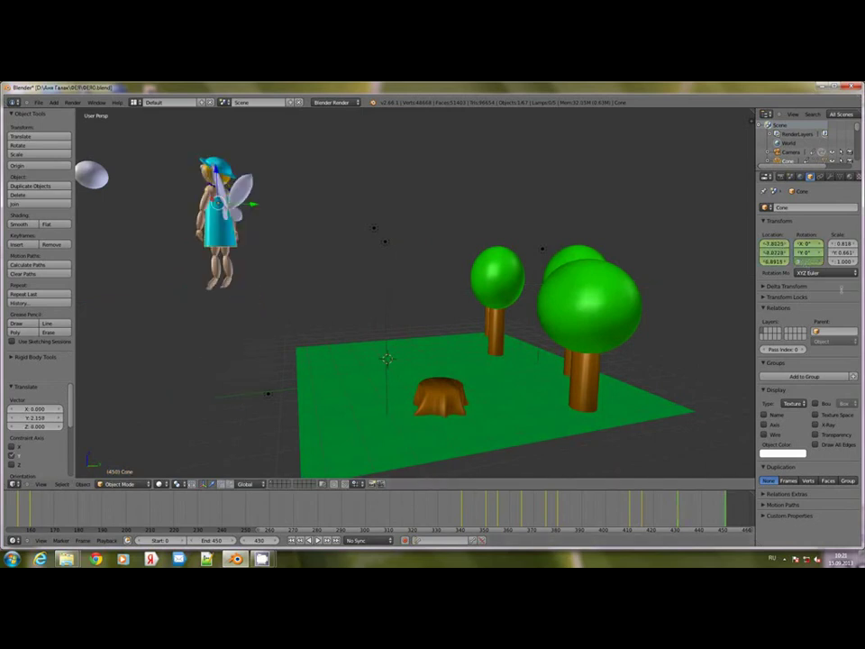
key(alt+r)
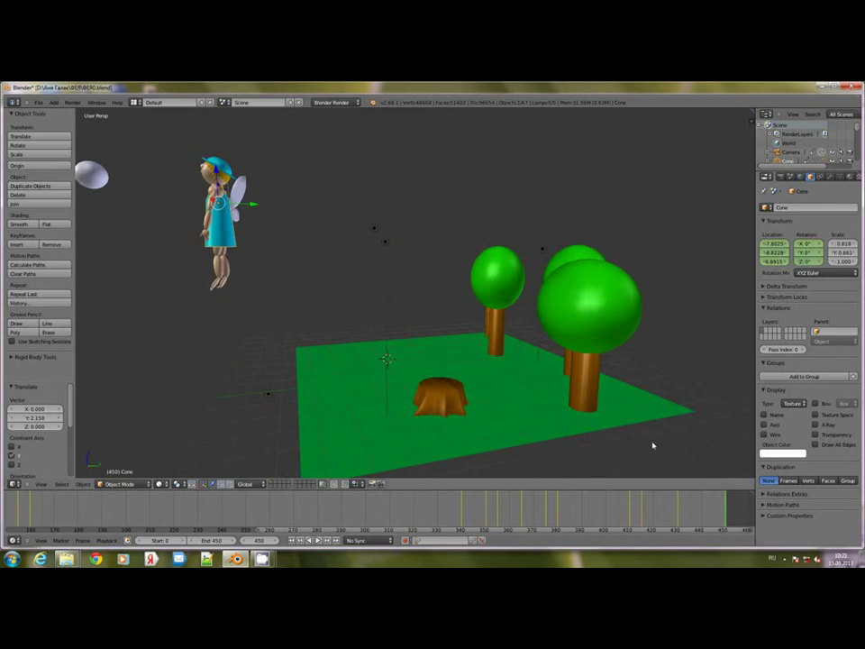
click(702, 507)
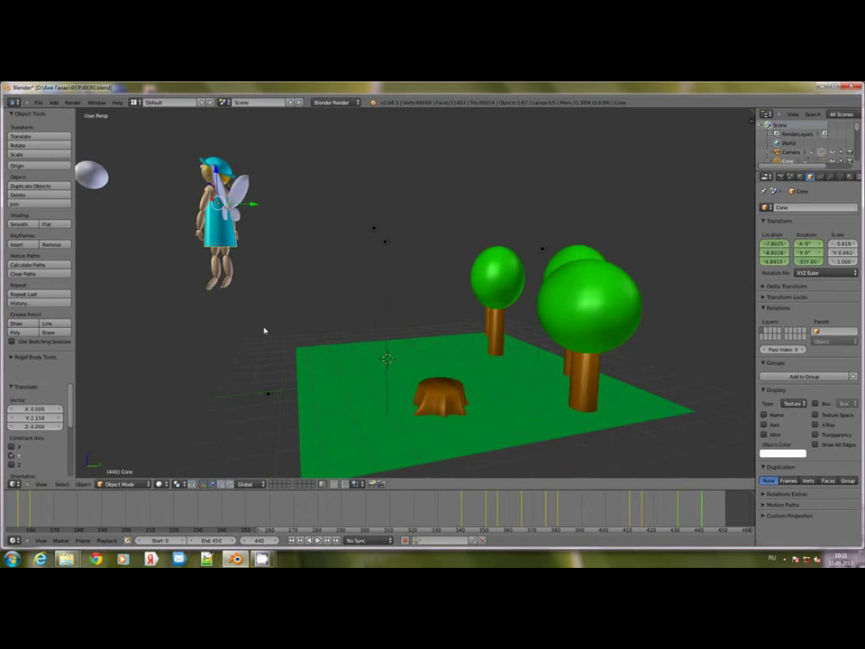
- Insert a LocRot keyframe for the fairy's body at frame 435, holding her pose from frame 430
click(679, 502)
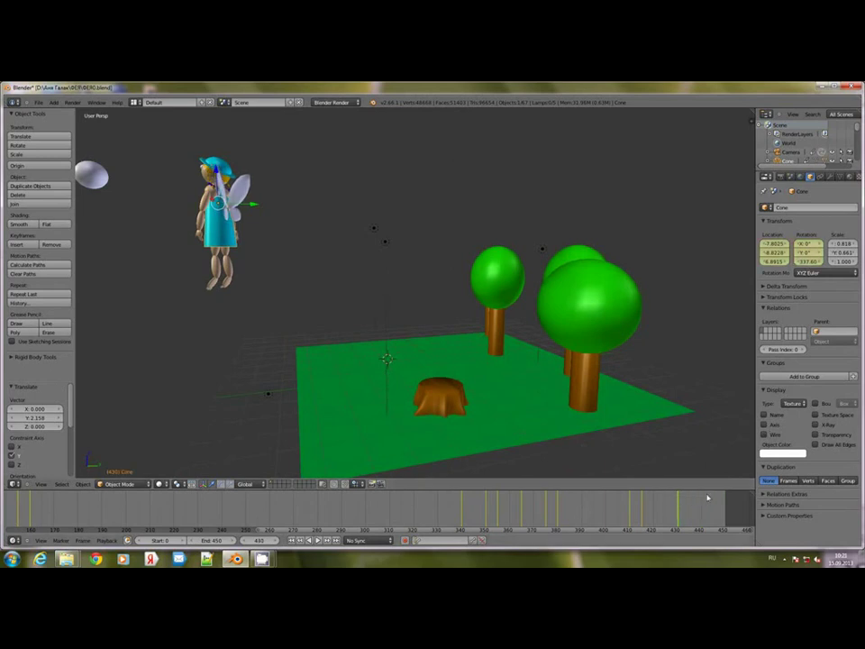
click(689, 502)
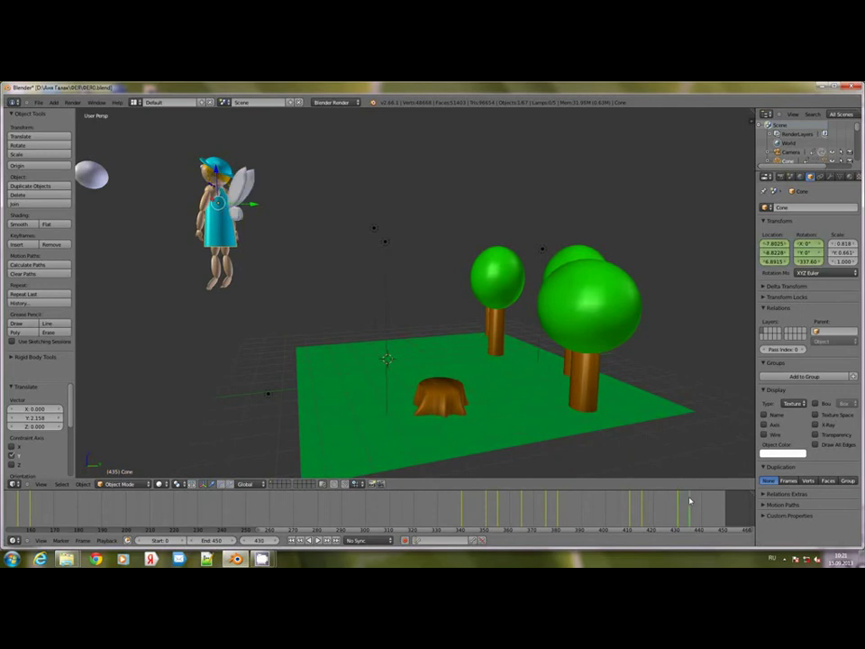
key(i)
click(509, 314)
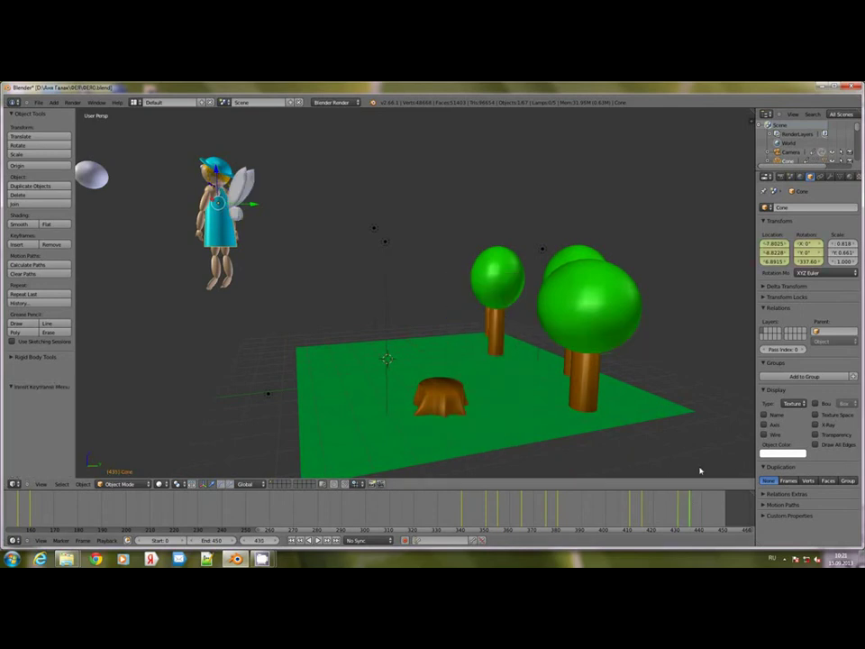
- At frame 445, set the fairy's Z rotation to 0° and move her body about 3.28 along the Y axis
click(715, 502)
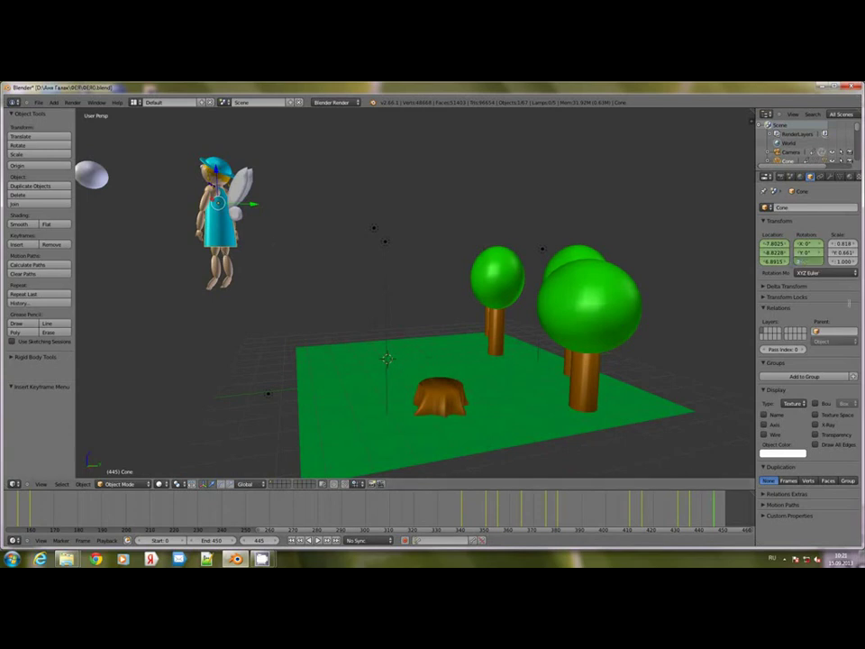
key(Return)
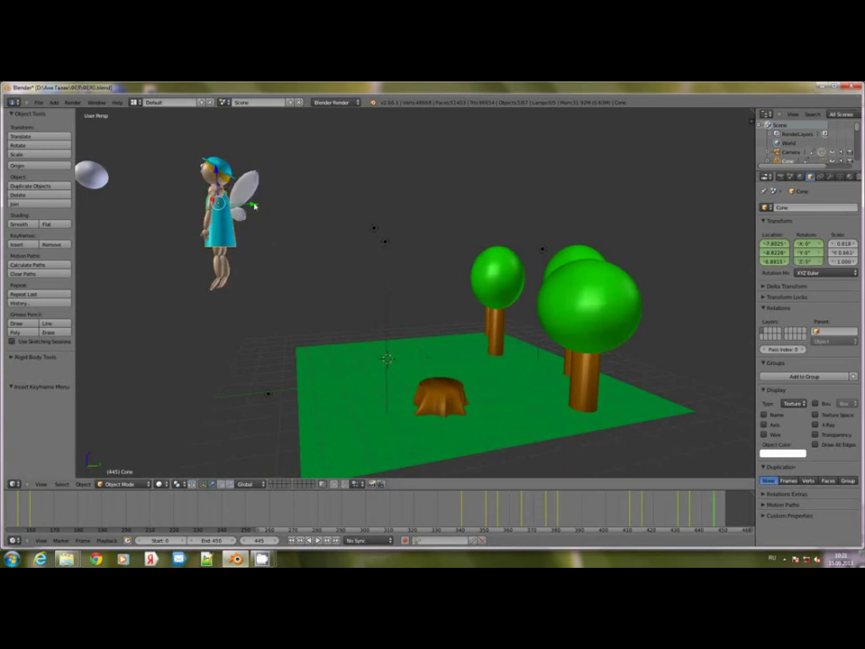
key(g)
key(y)
click(328, 225)
- In camera view, move the fairy about 3.25 in X, -0.39 in Y and -3.80 in Z, and tilt her about 37.1° around Y
key(KP_0)
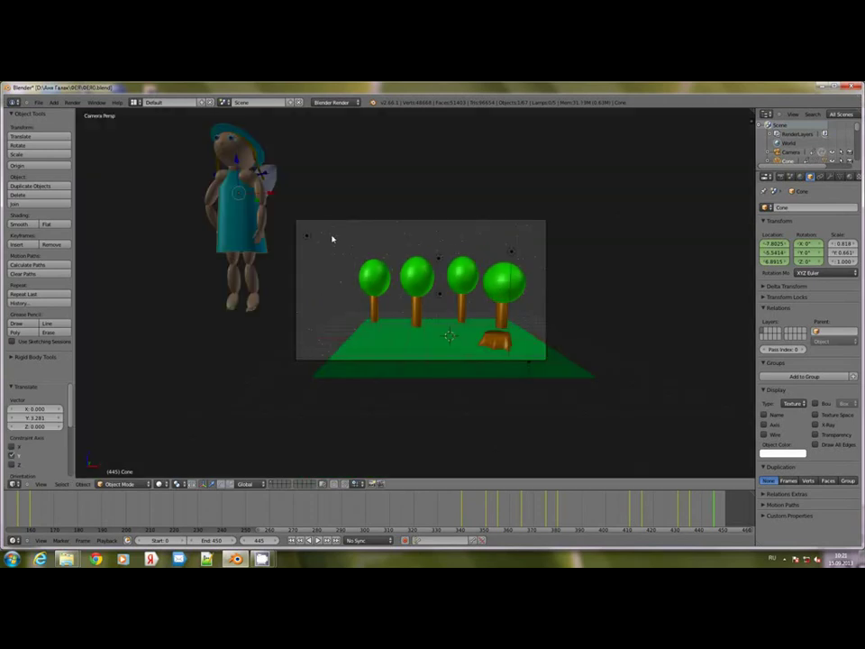
key(g)
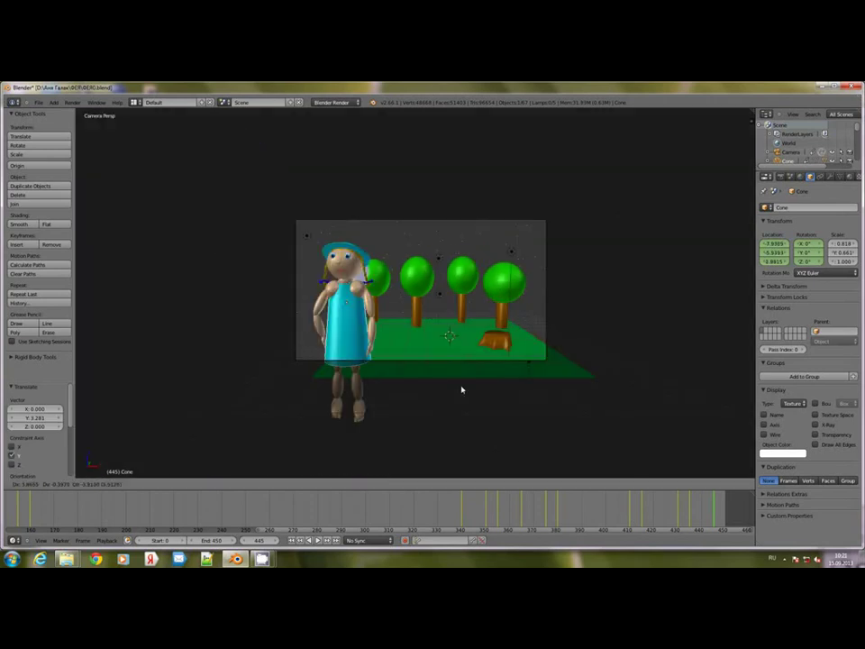
click(442, 337)
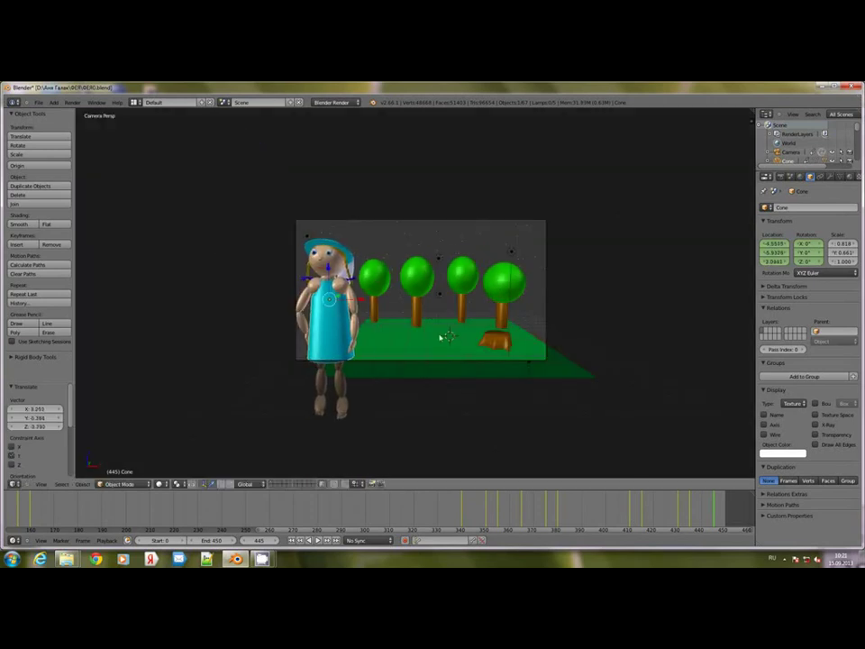
click(221, 486)
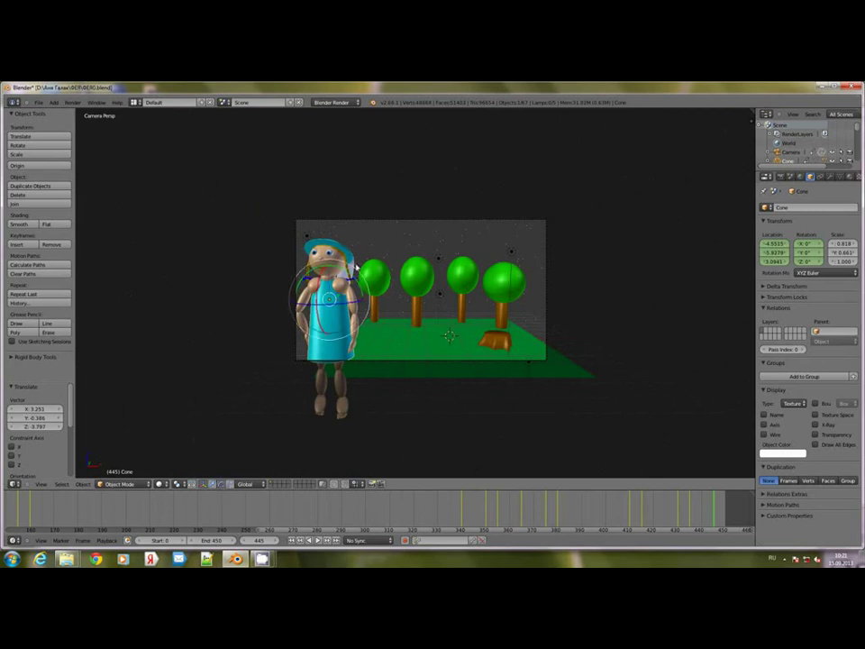
drag(358, 275, 373, 292)
- Shift the tilted fairy about -0.91 in X, 0.02 in Y and 0.21 in Z, and insert a LocRot keyframe at frame 445
key(g)
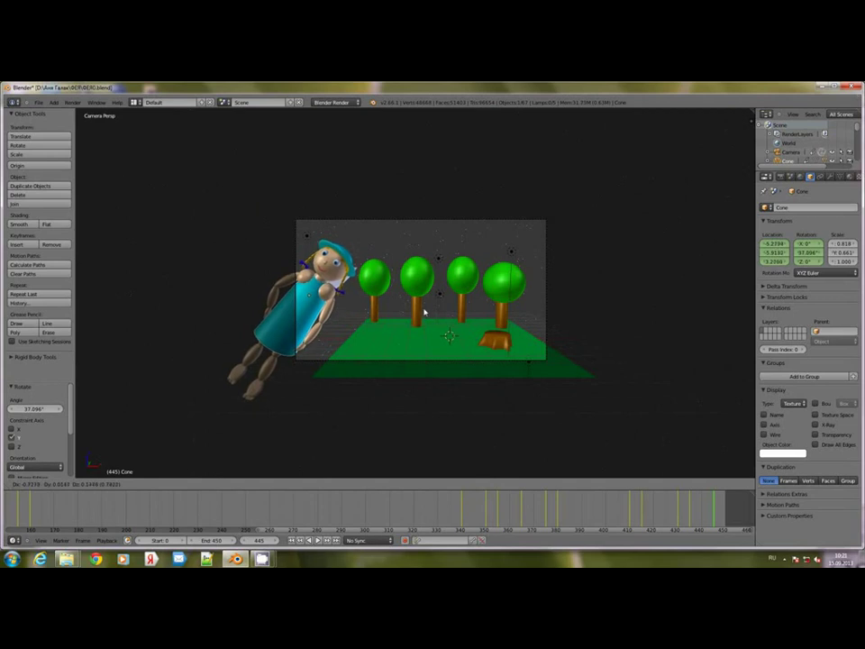
click(420, 311)
key(i)
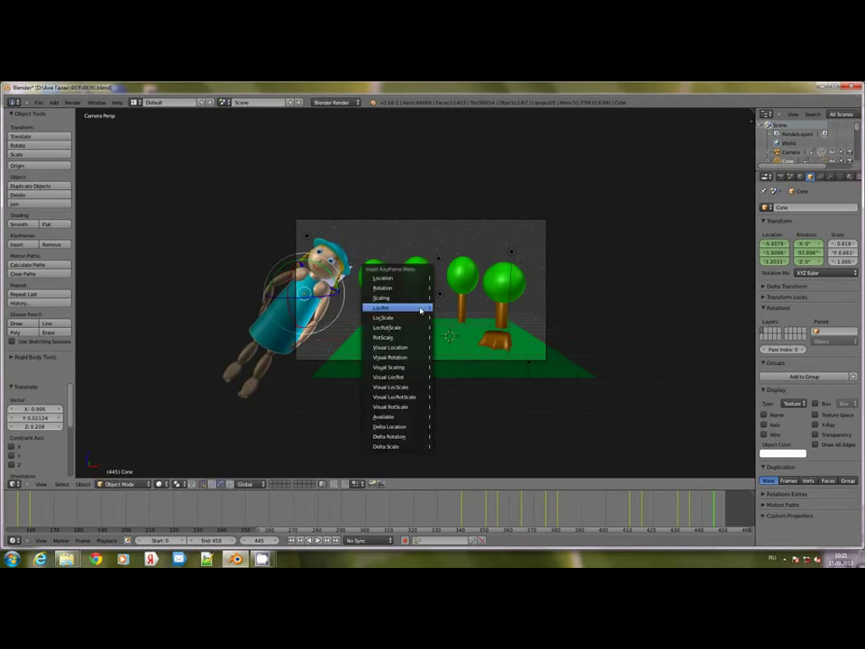
click(418, 307)
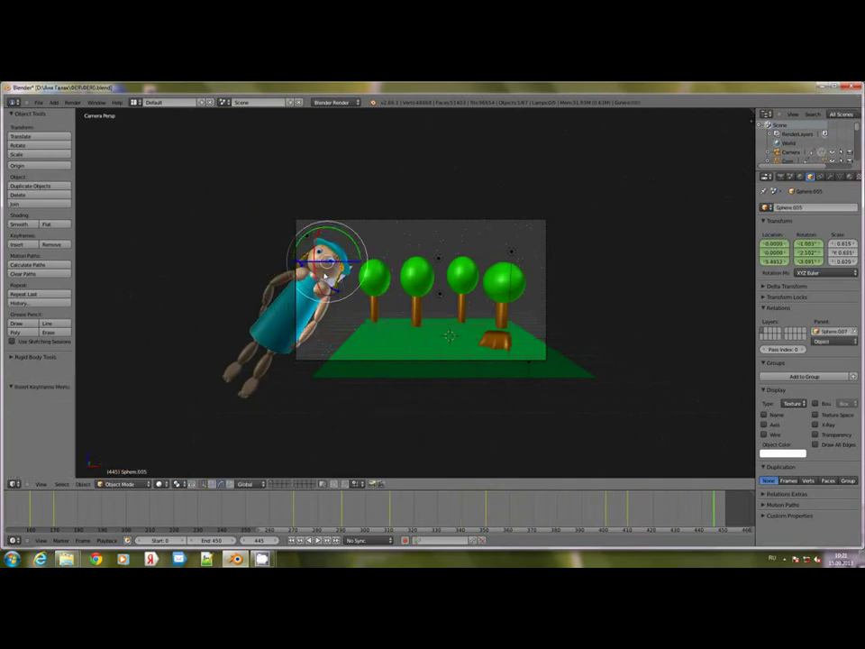
- Select the fairy's head and insert a LocRot keyframe for it at frame 435
click(690, 501)
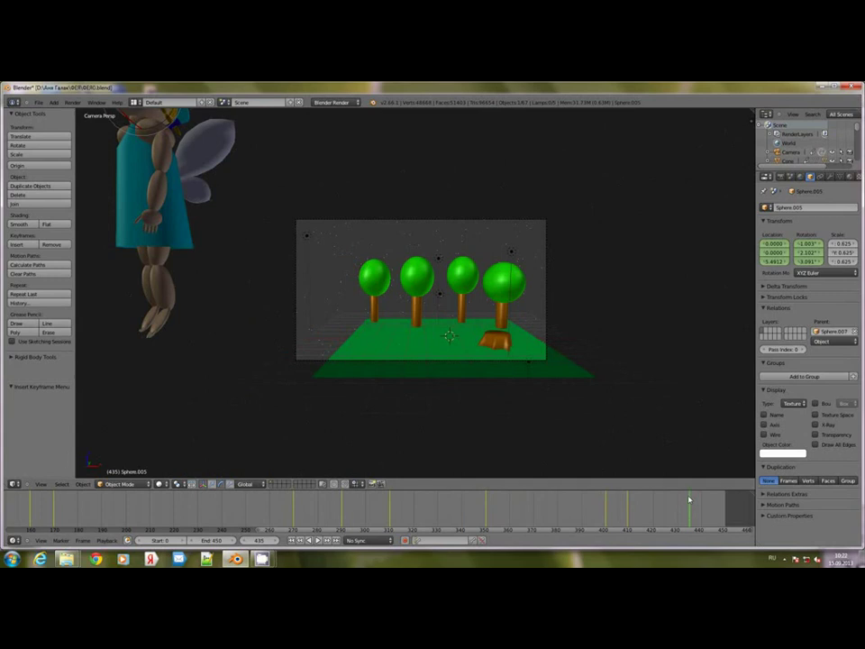
key(i)
click(482, 366)
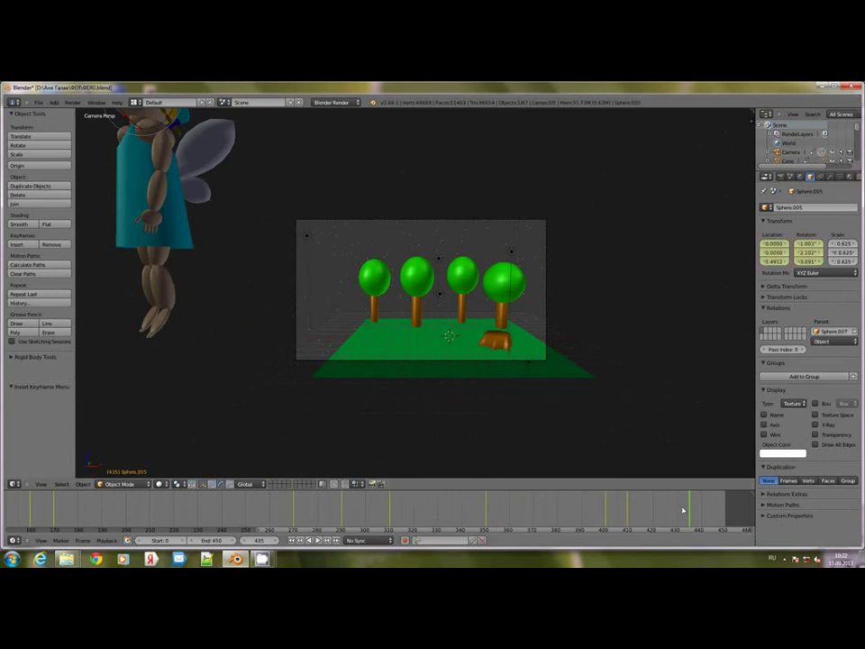
- Check the fairy's movement between frames 435 and 445 and play back the animation from about frame 428
click(711, 495)
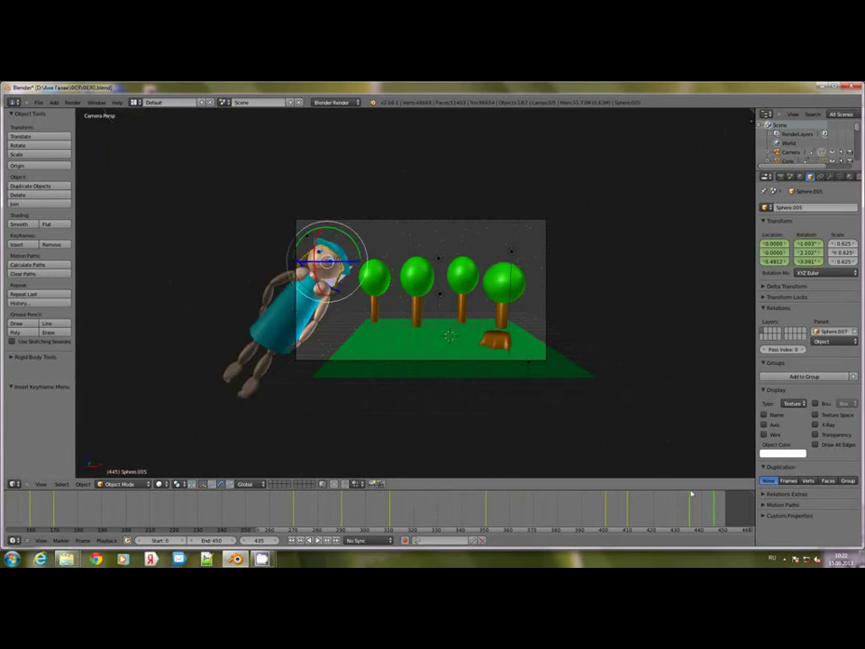
click(702, 501)
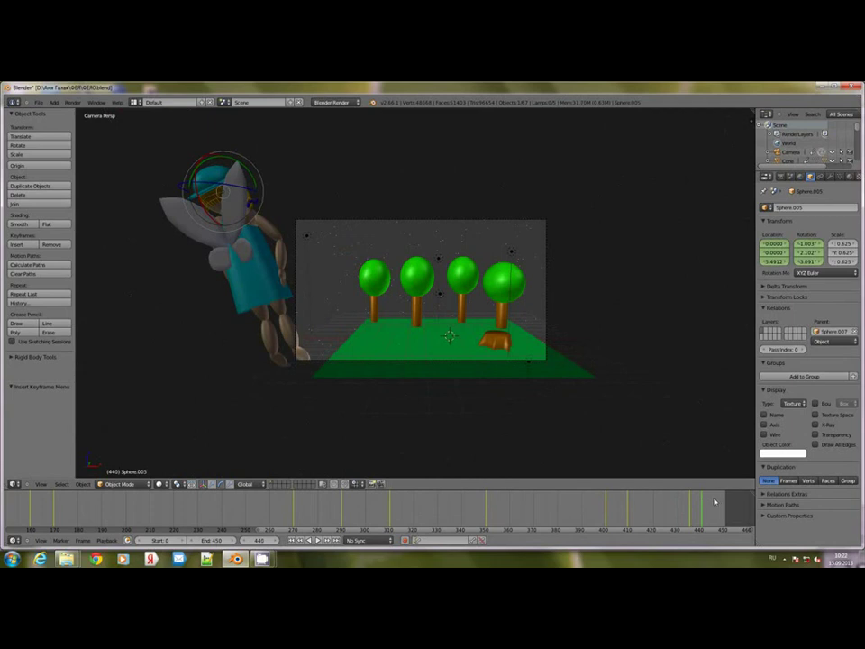
click(715, 501)
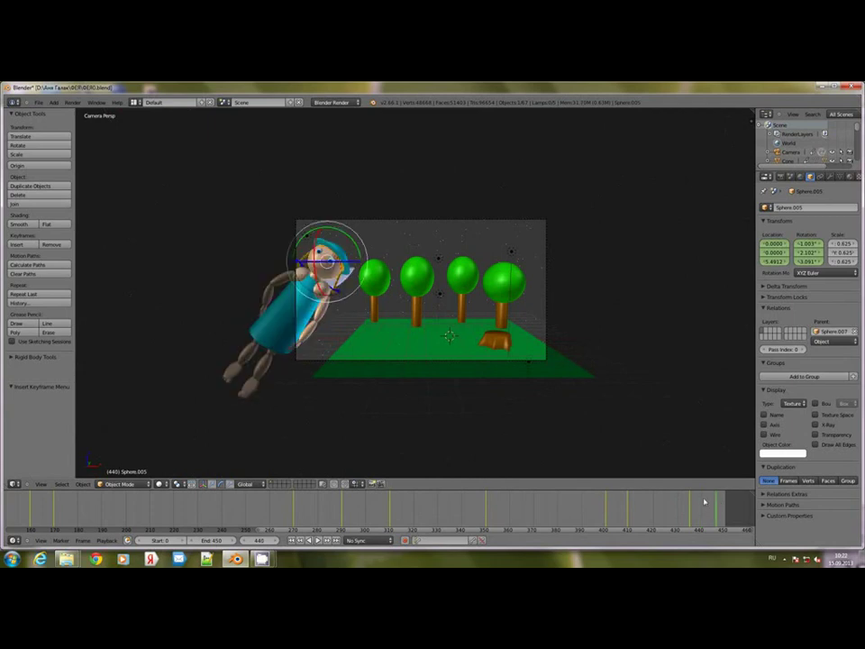
click(673, 503)
click(316, 540)
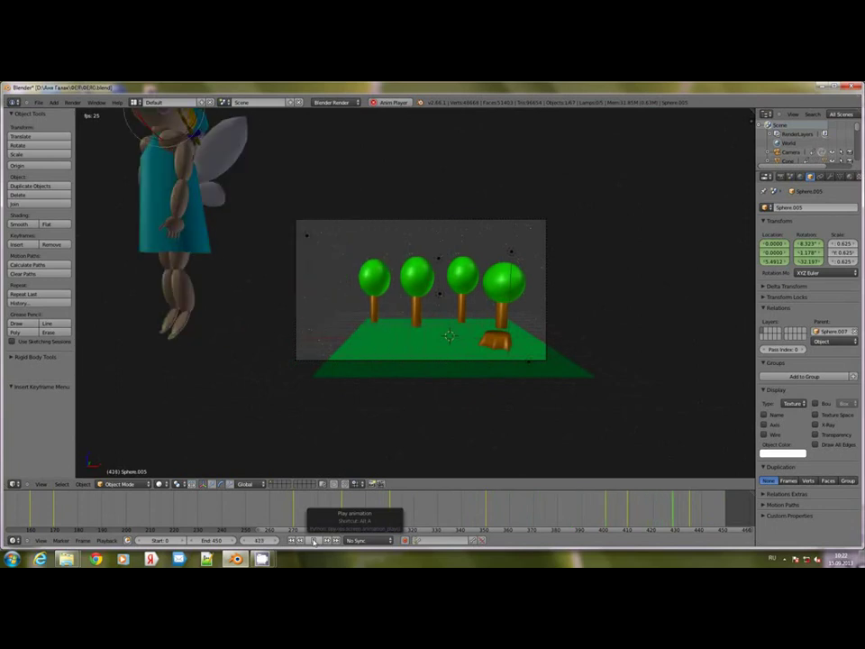
click(314, 541)
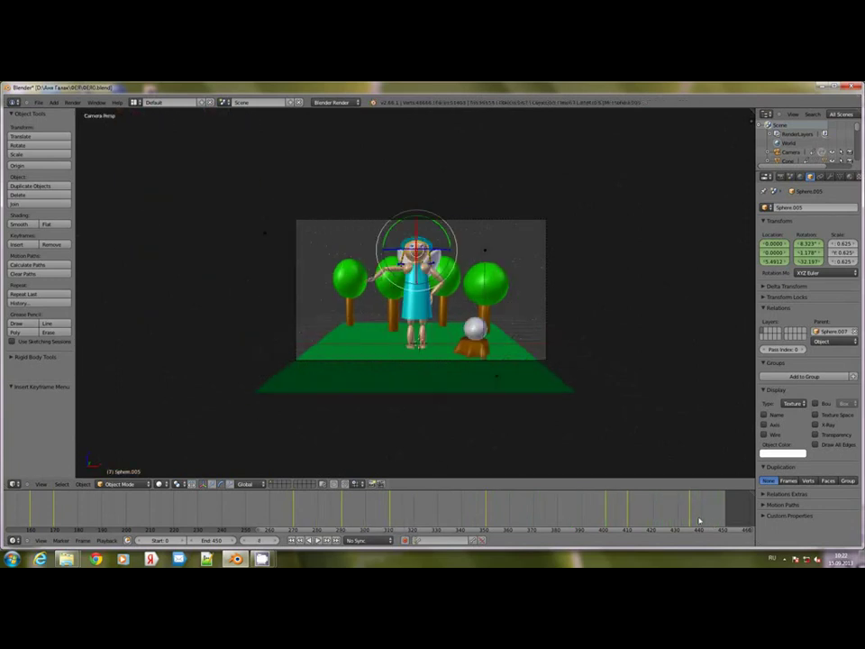
- Compare the fairy's pose at frames 409, 430 and 435
click(625, 504)
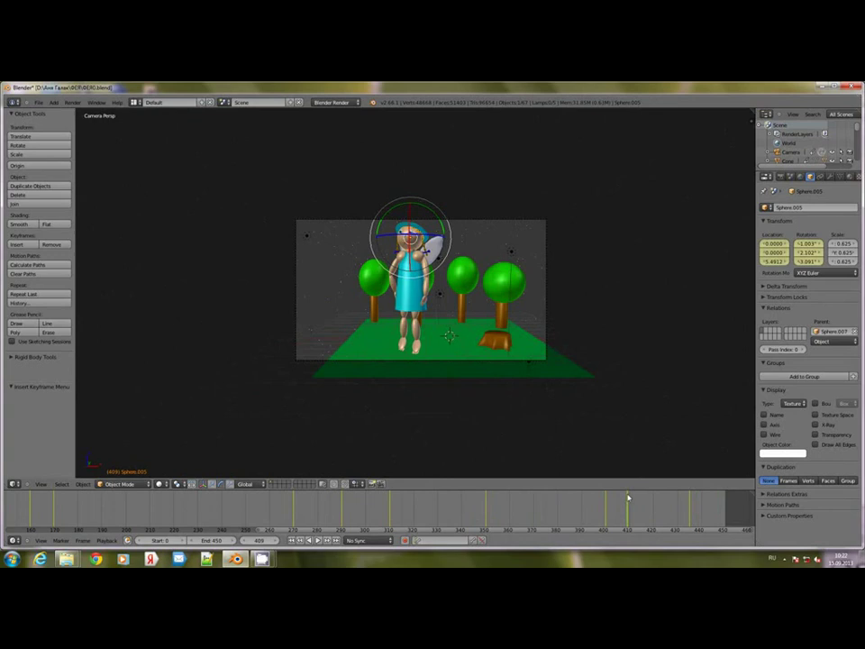
click(689, 501)
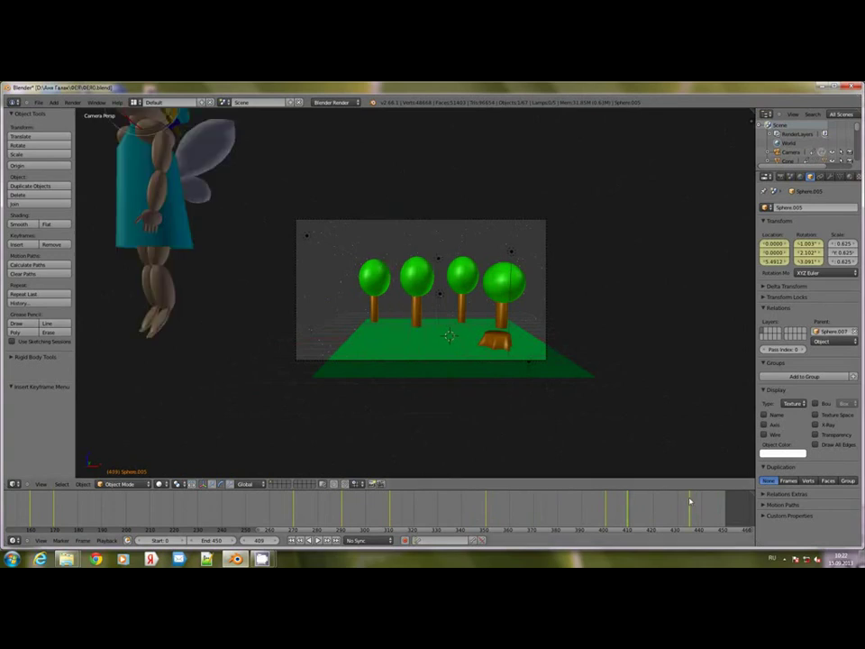
click(679, 505)
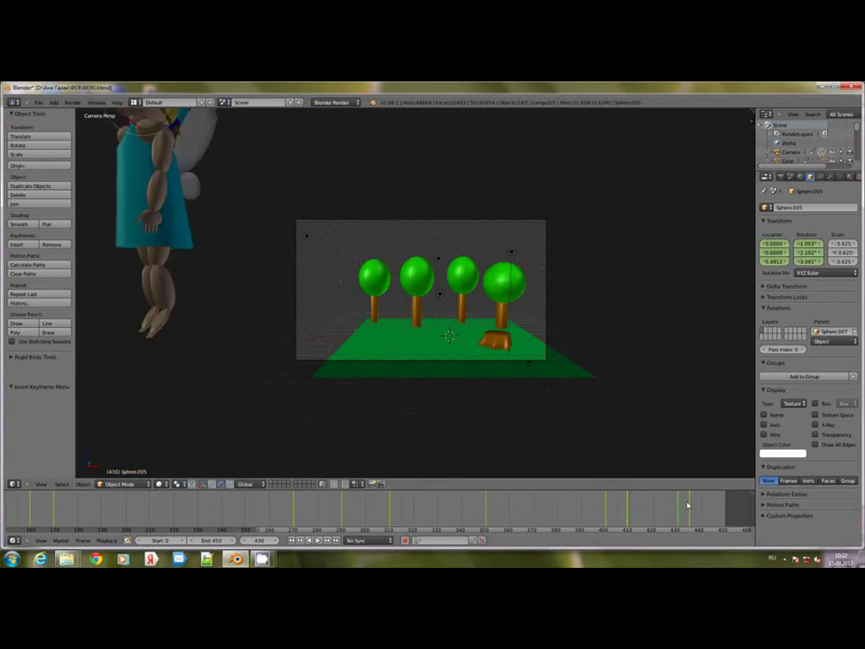
click(690, 503)
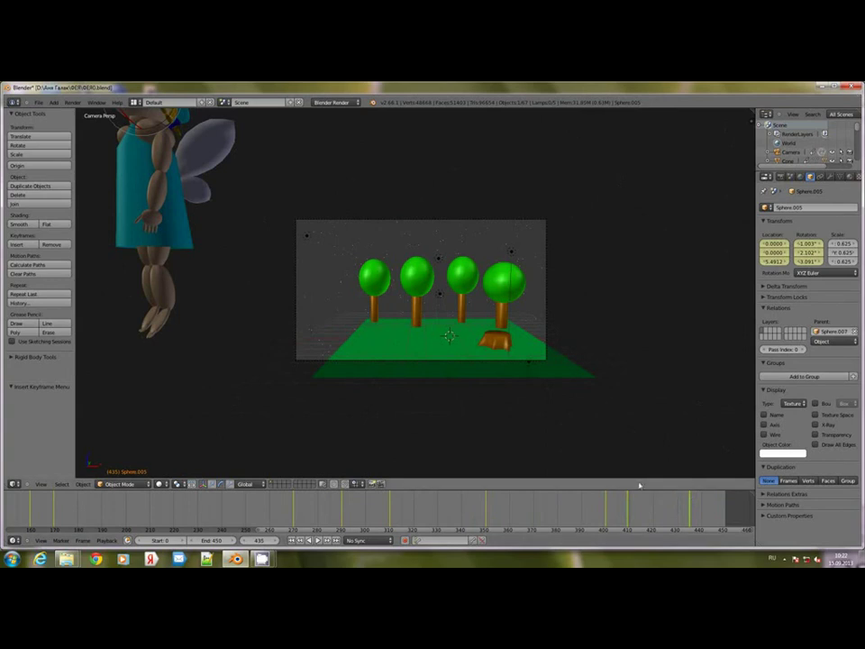
- At frame 445, set the fairy body's Z rotation to 380° and insert a LocRot keyframe for it
right_click(180, 224)
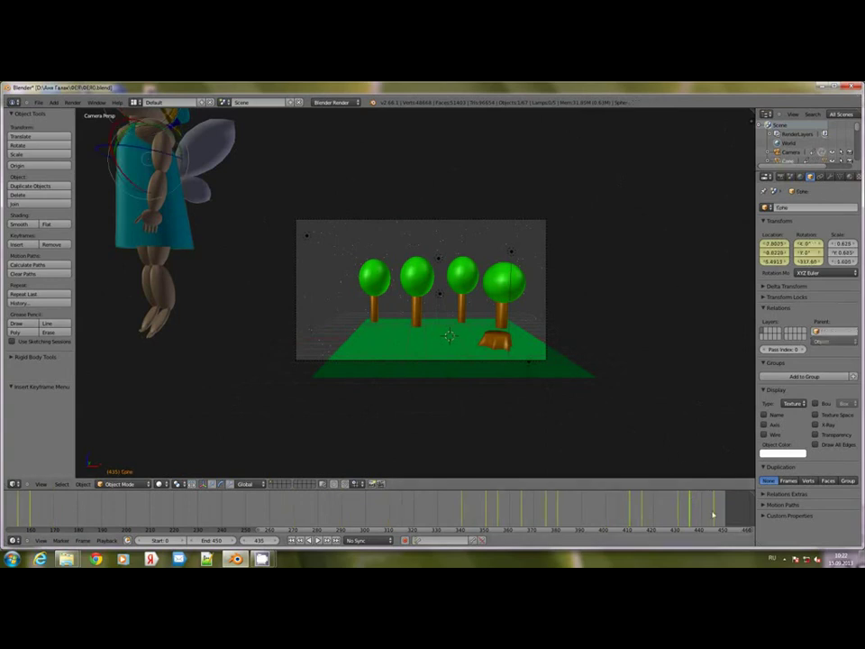
key(Up)
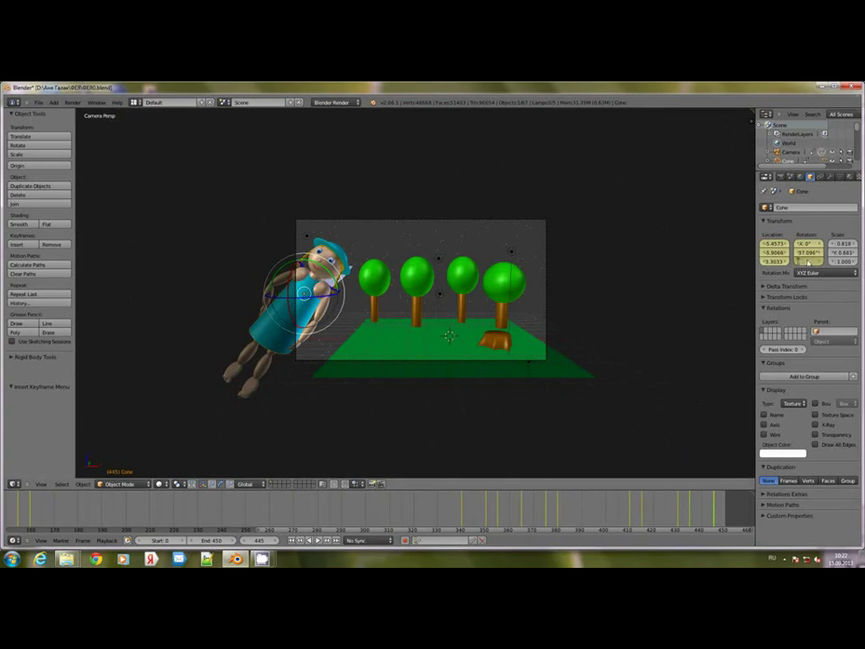
click(808, 262)
key(Return)
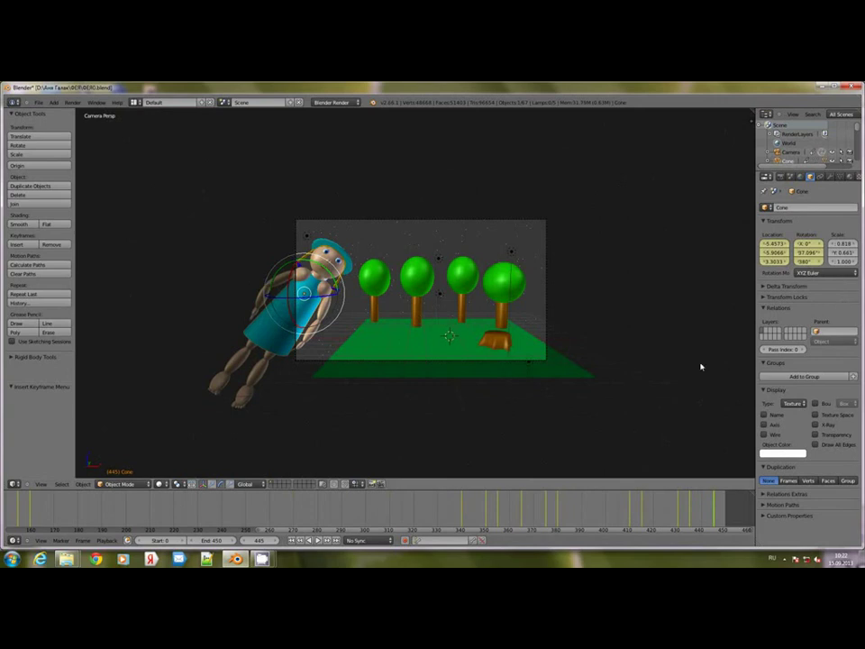
key(i)
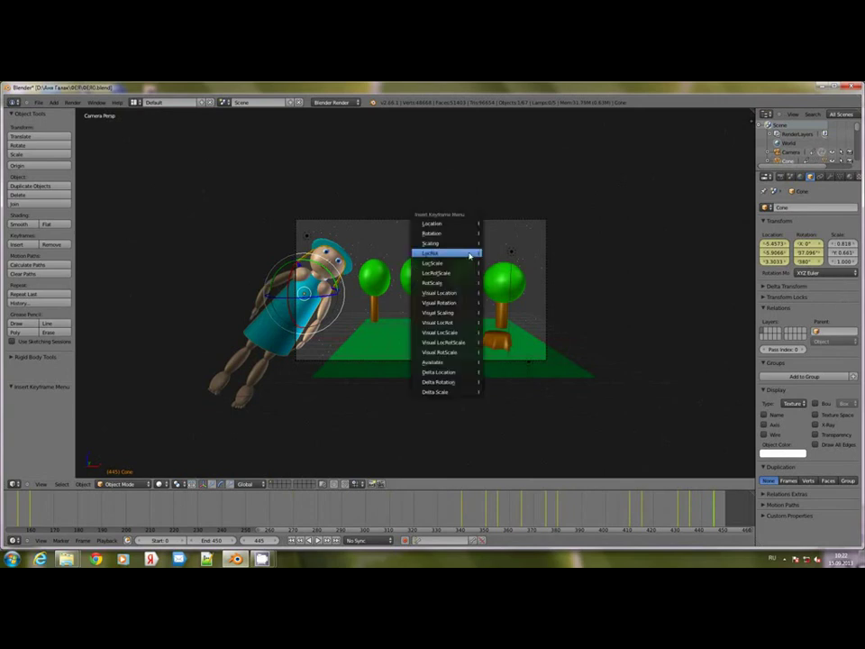
click(469, 257)
- Extend the animation's end frame to 480 and play back the fairy's return from about frame 426
click(319, 540)
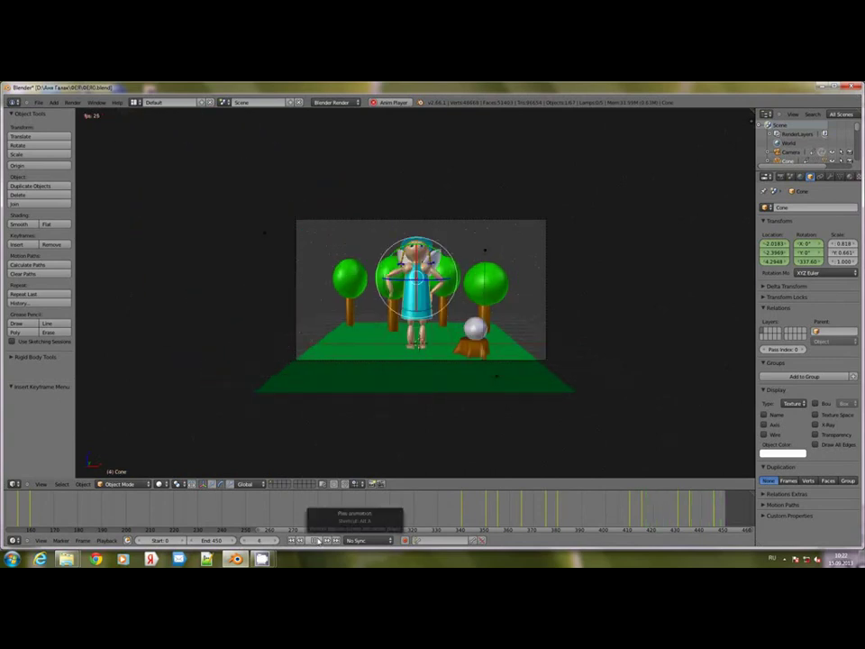
click(319, 541)
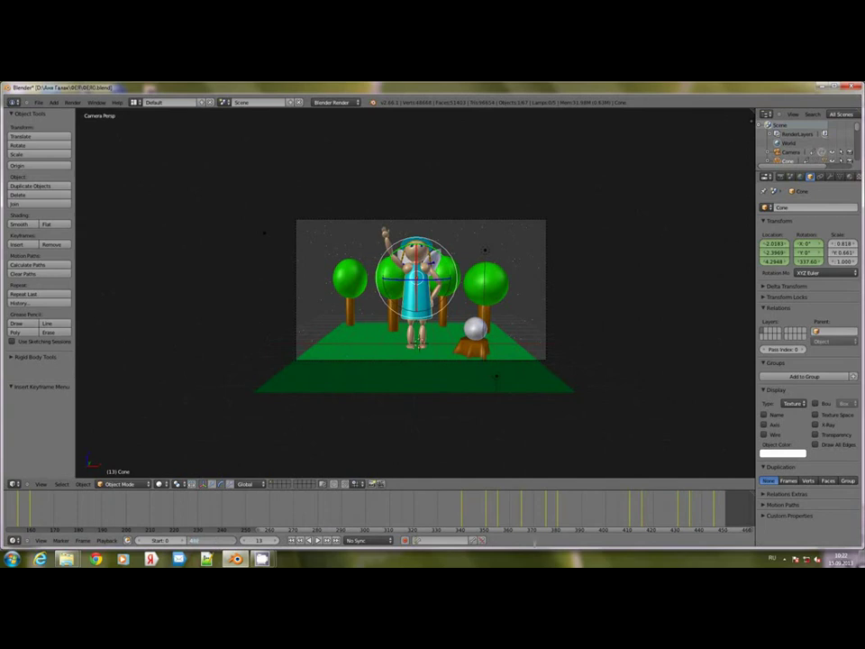
click(665, 508)
click(316, 540)
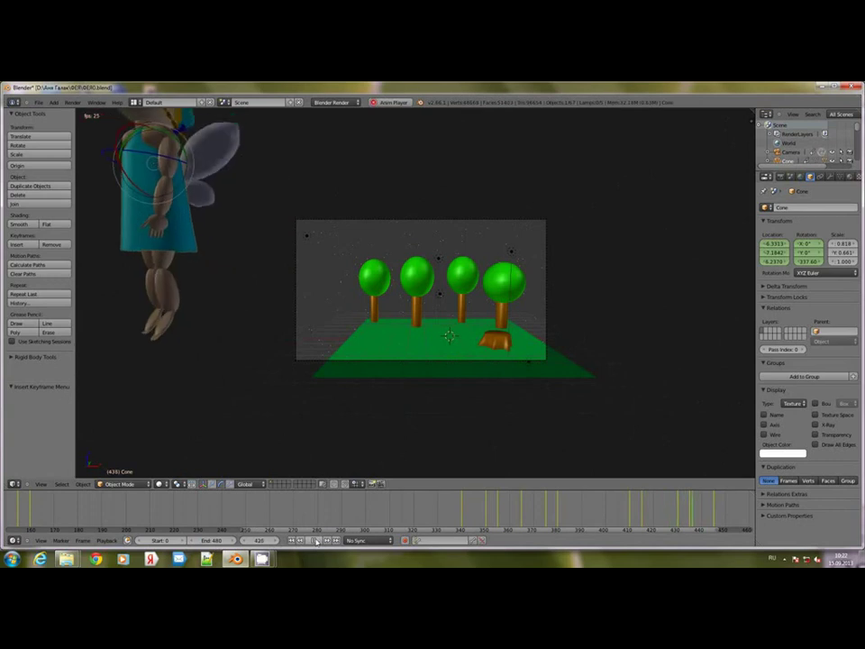
click(315, 540)
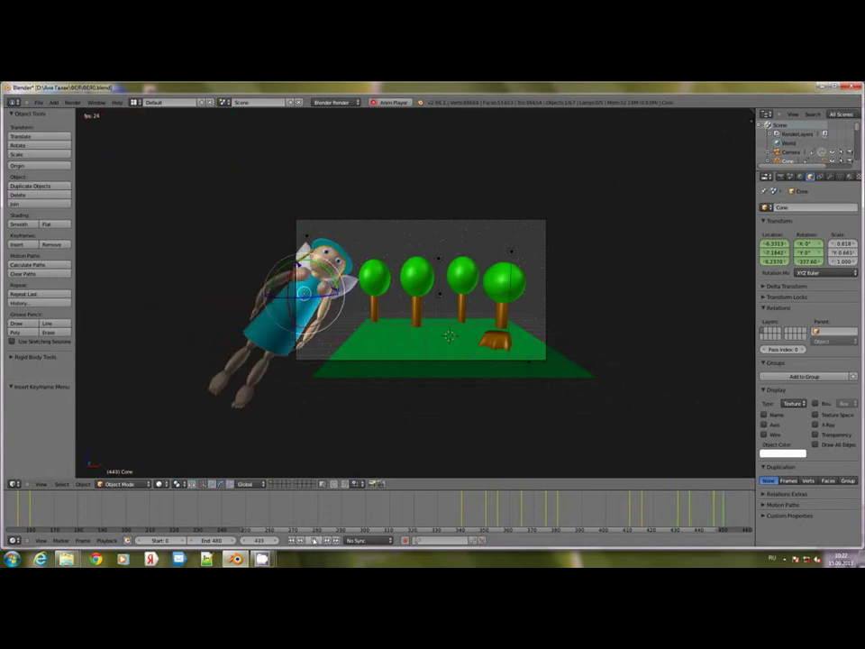
- At frame 450, move the fairy's body about 0.50 along X and insert a LocRot keyframe for it
click(726, 505)
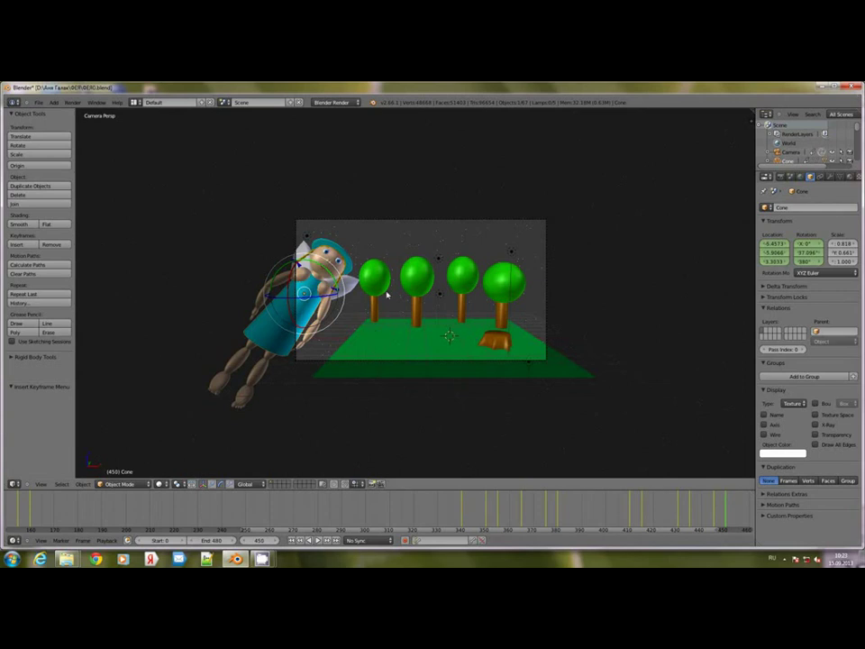
key(i)
click(387, 287)
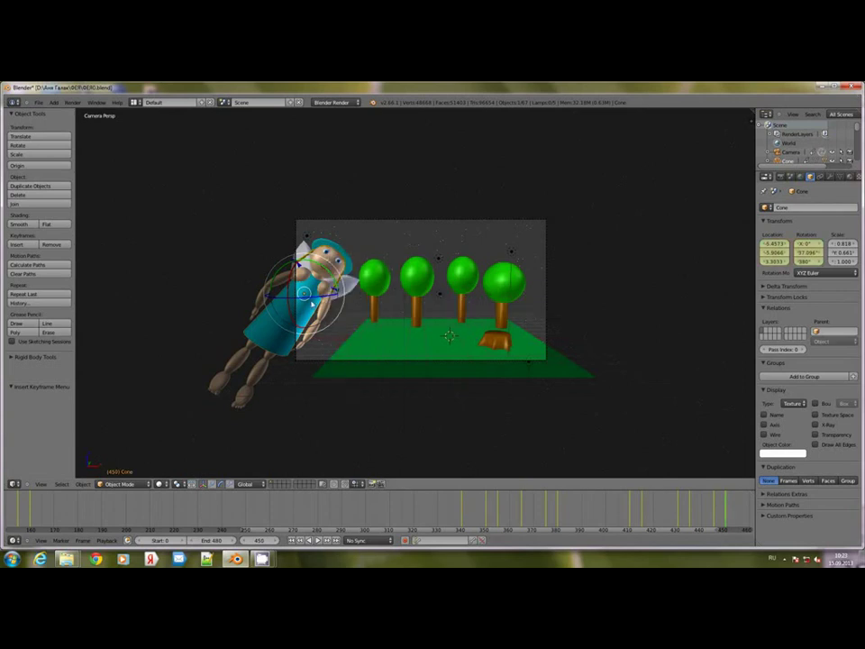
right_click(303, 306)
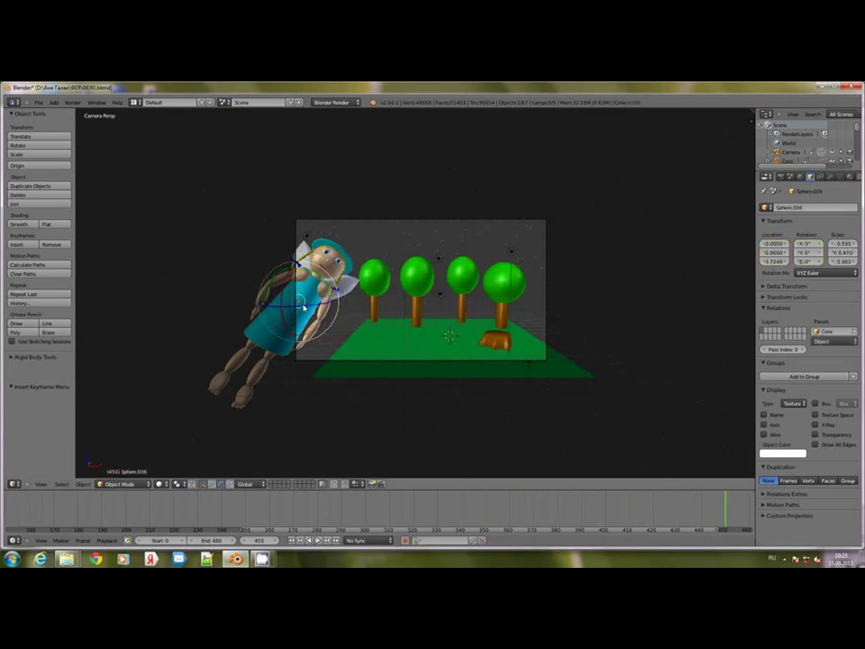
right_click(321, 290)
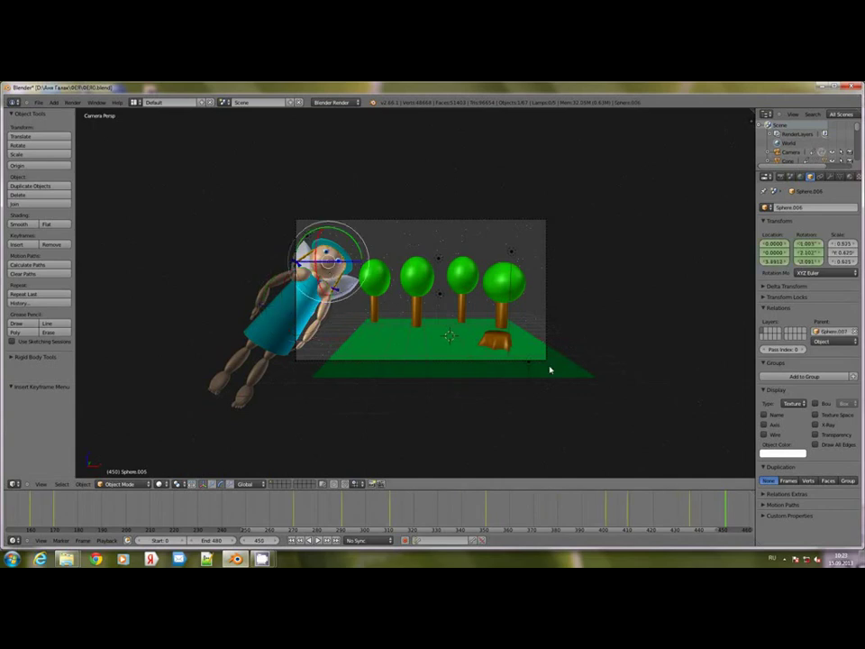
right_click(311, 309)
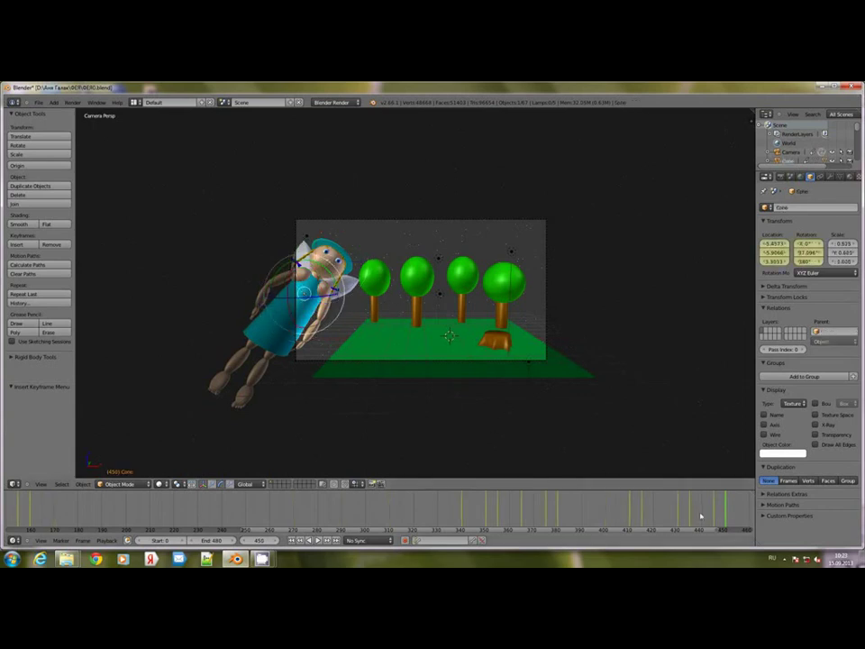
key(g)
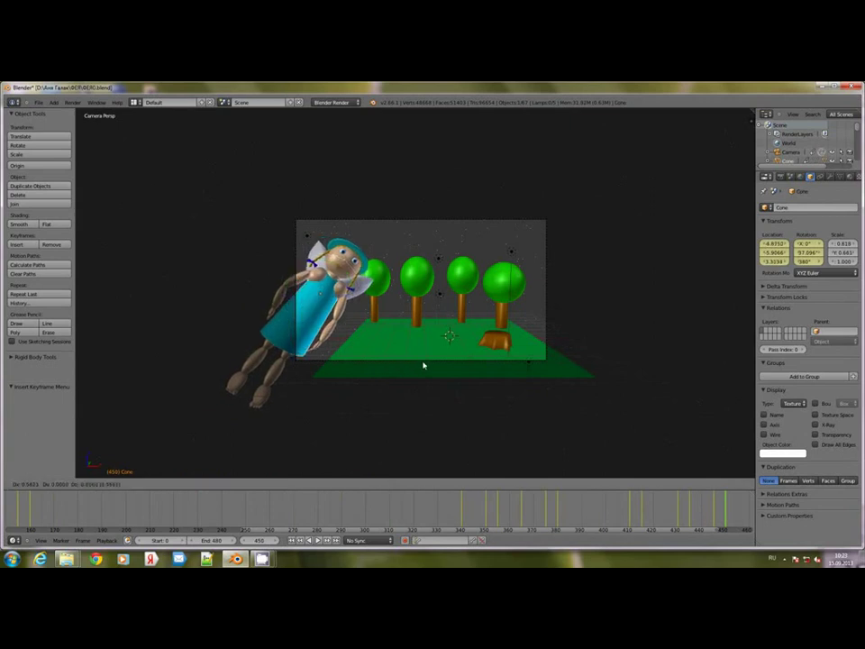
click(420, 366)
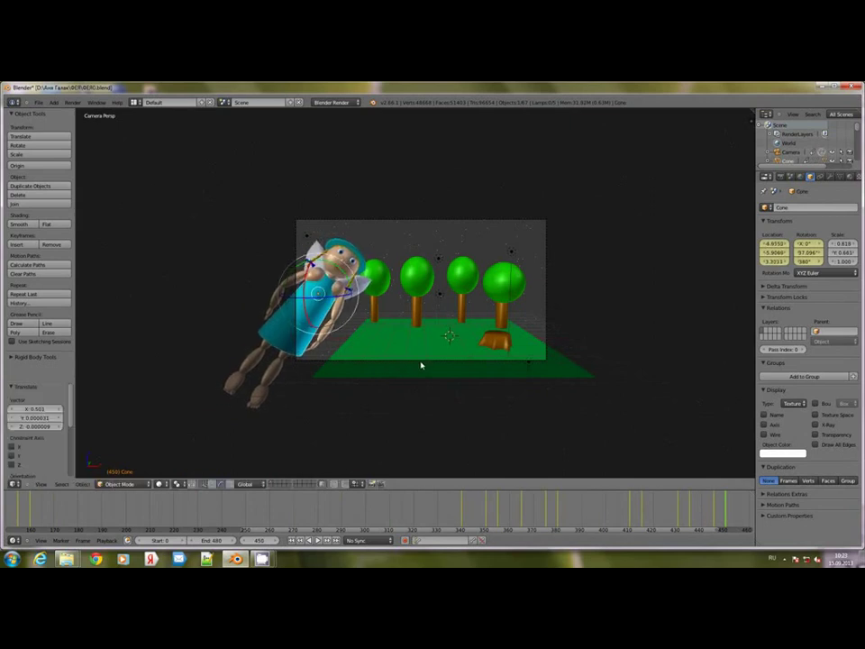
key(i)
click(420, 360)
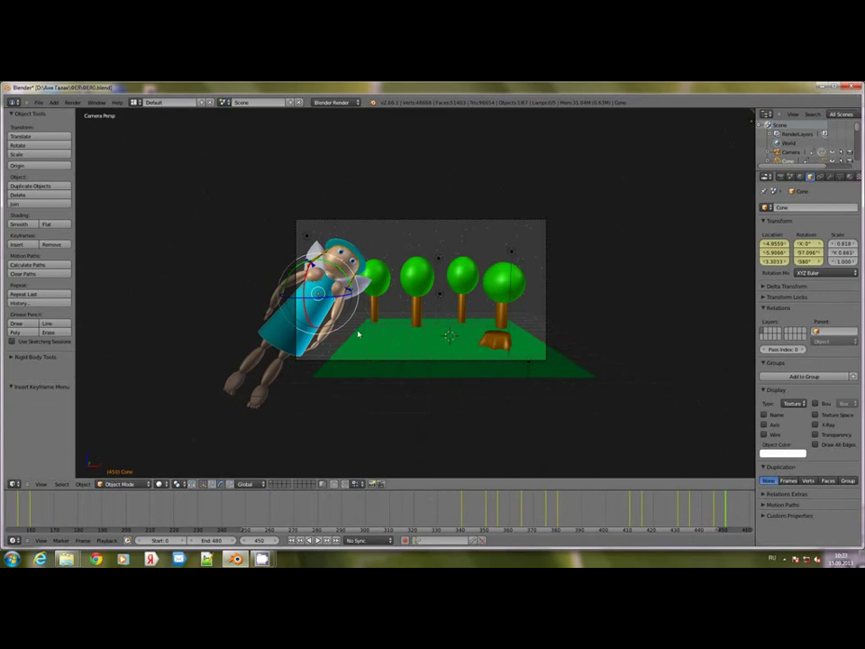
- At frame 446, insert LocRot keyframes for the upper arm, forearm and hand of the fairy's arm nearest the trees
right_click(343, 308)
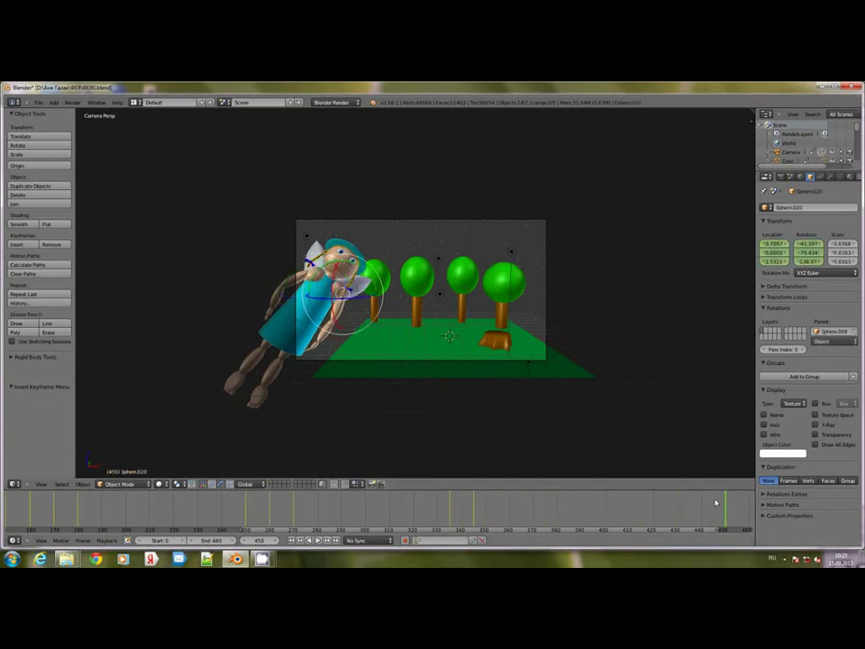
click(715, 501)
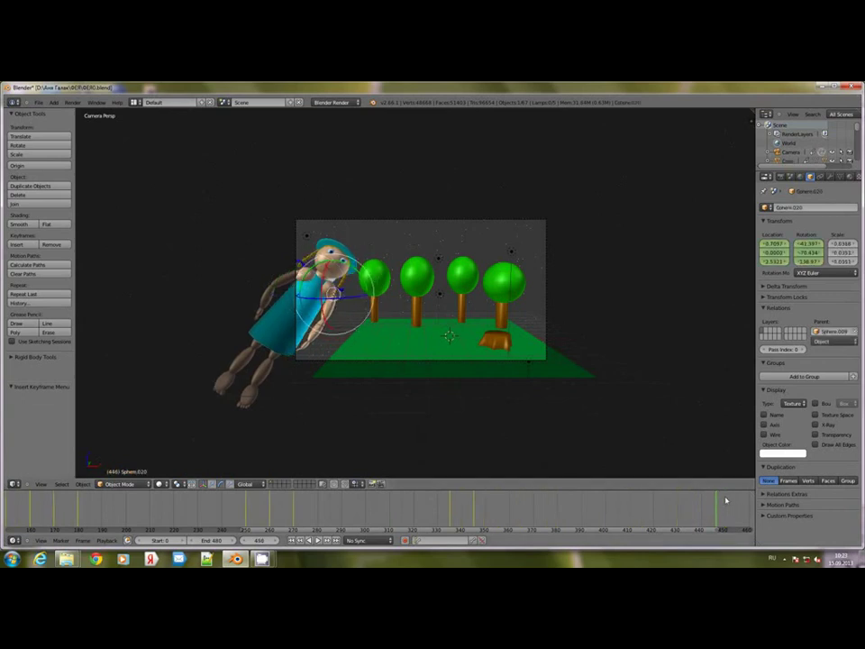
key(i)
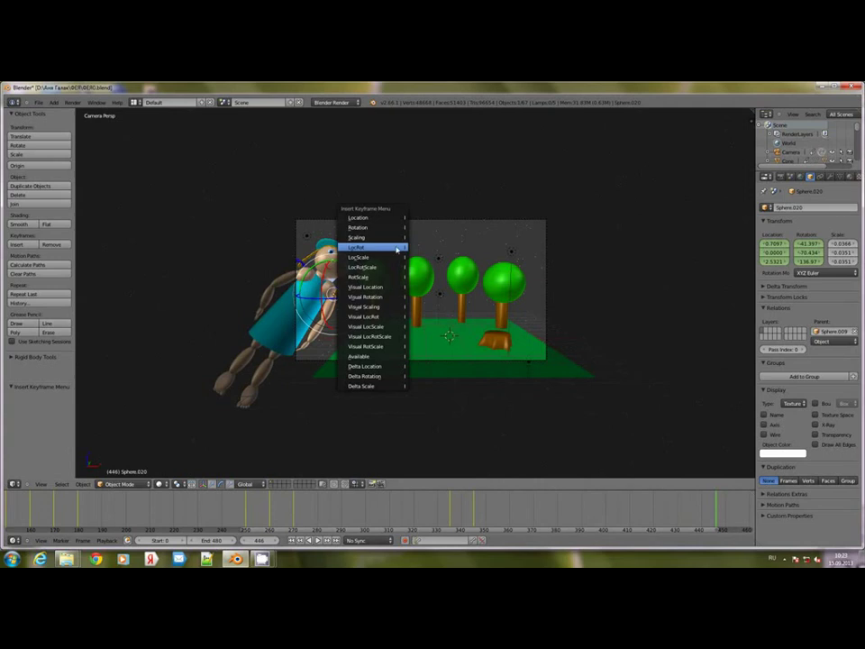
click(397, 248)
right_click(320, 324)
key(i)
click(315, 332)
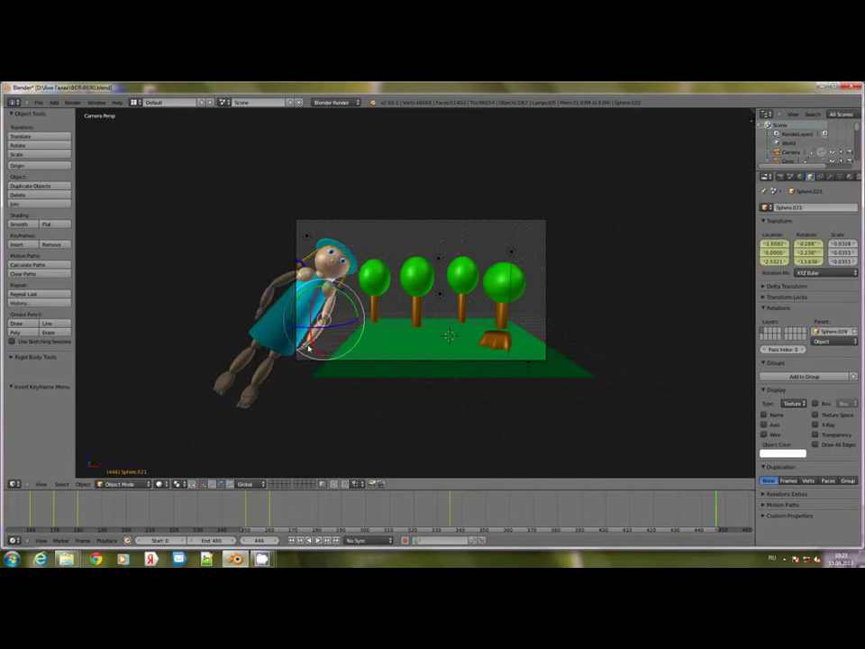
right_click(306, 347)
right_click(307, 346)
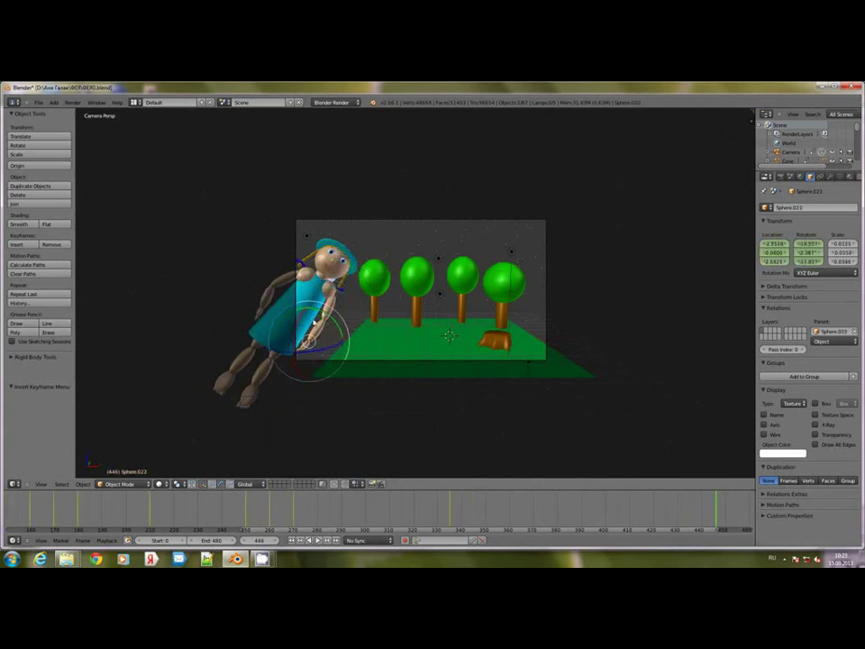
key(i)
click(317, 307)
- Try rotating the fairy's upper arm about -69° around Y and about -44° around X, and undo both rotations
right_click(329, 288)
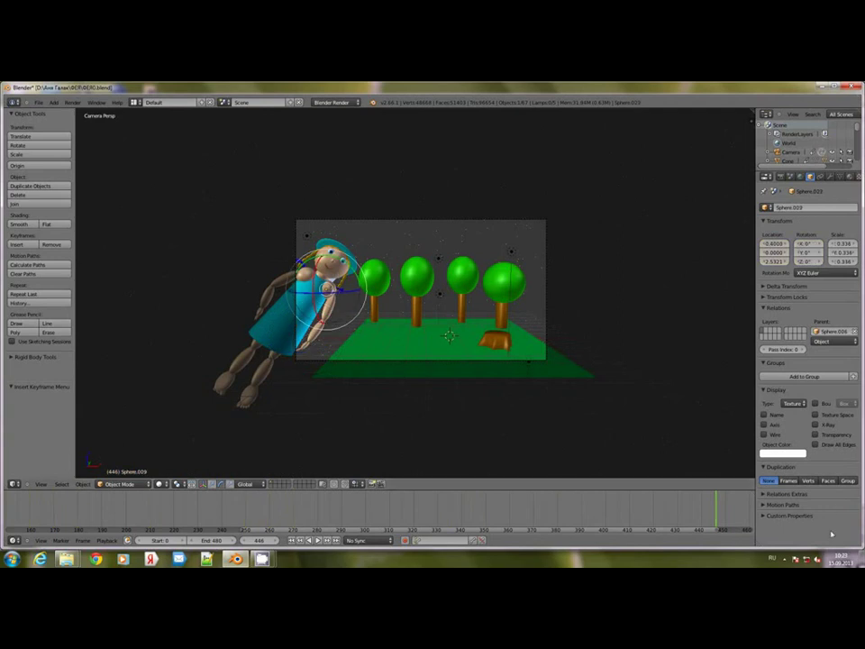
right_click(335, 306)
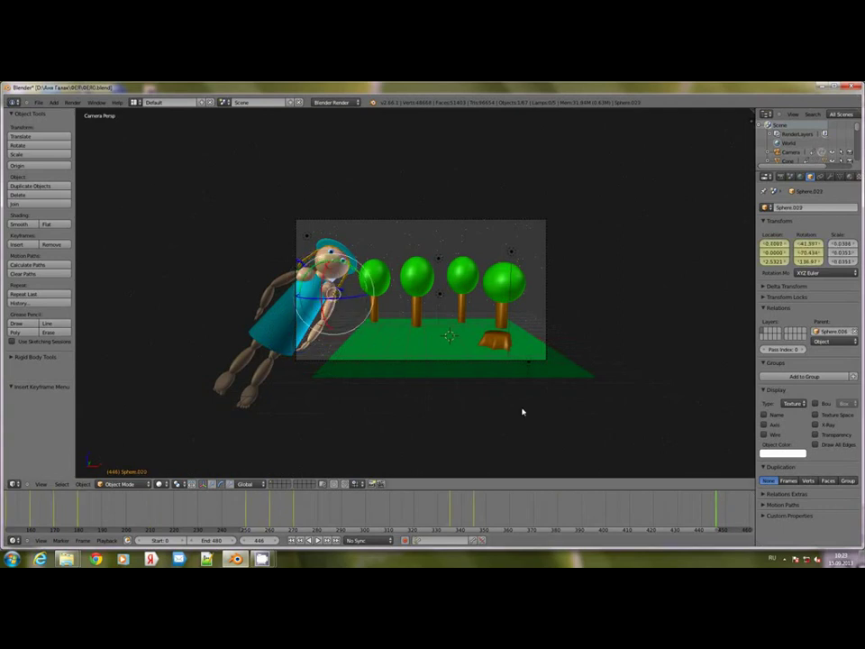
key(r)
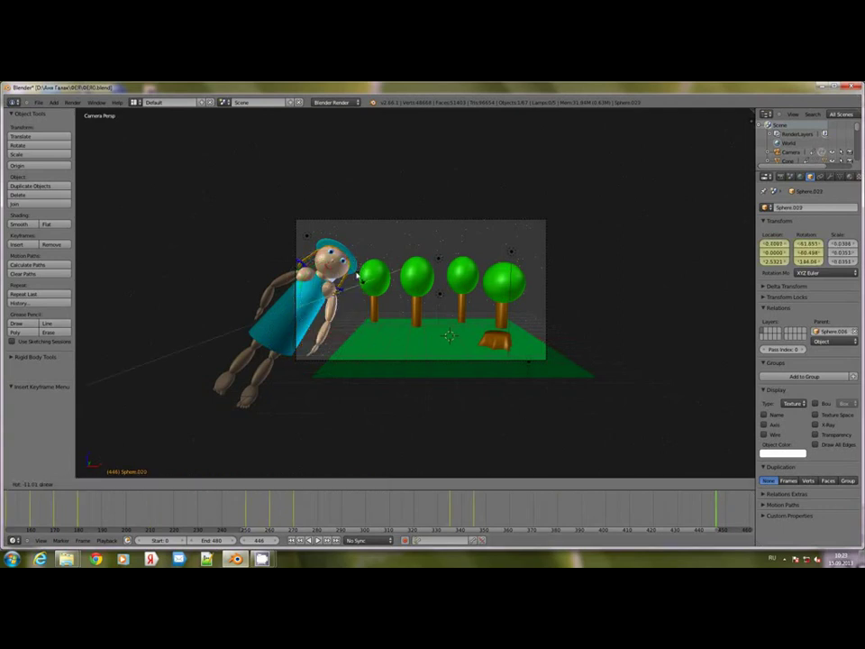
click(360, 333)
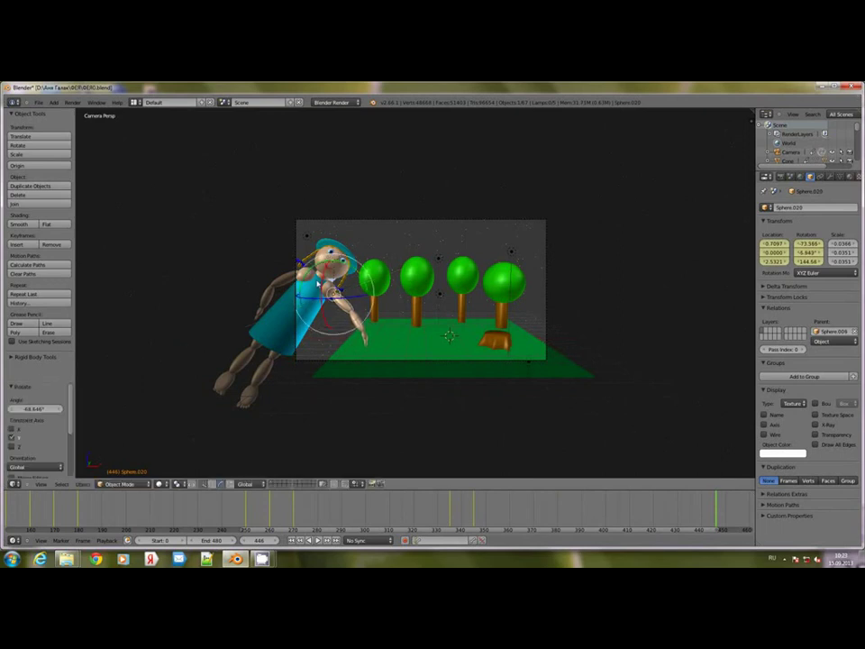
drag(323, 278, 348, 192)
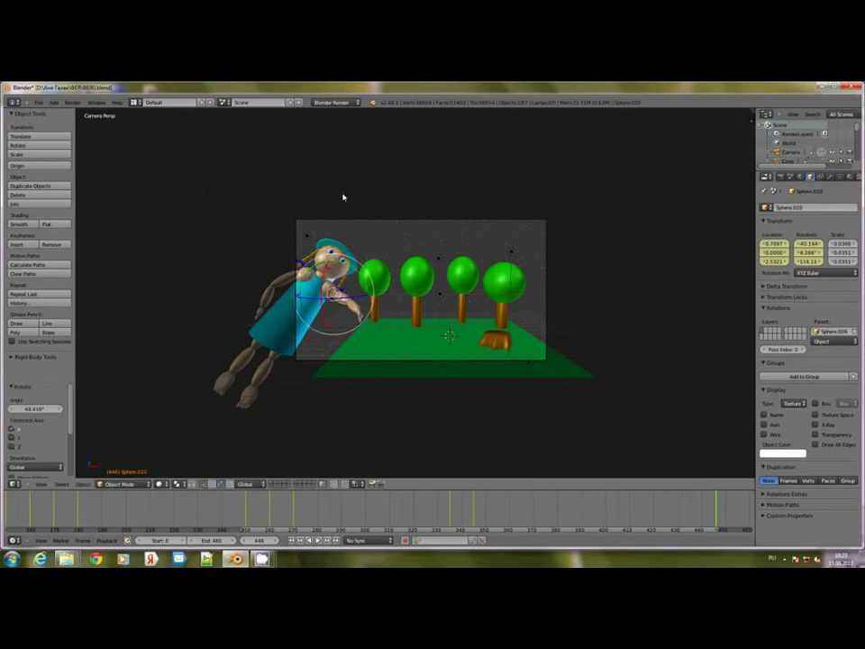
key(ctrl+z)
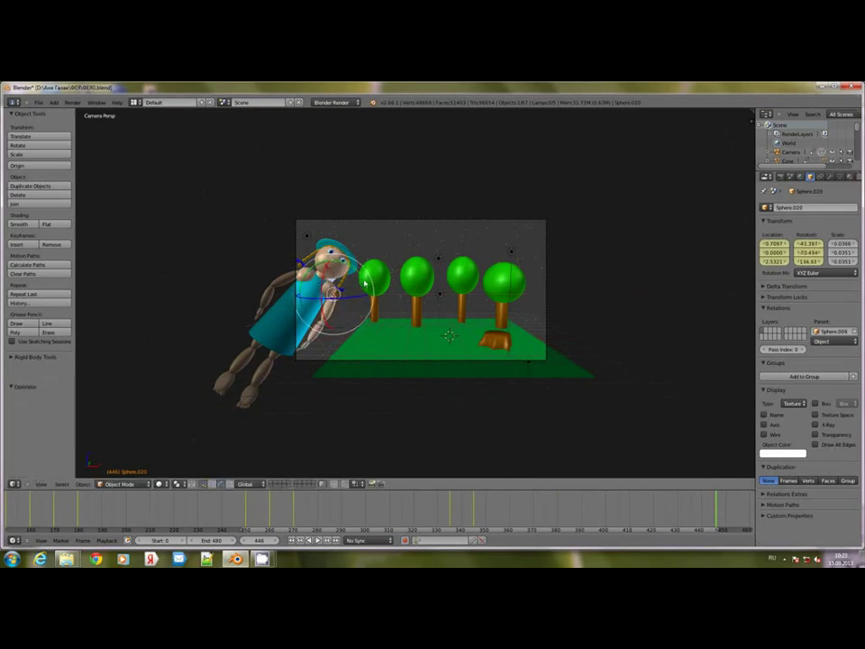
- Raise the fairy's upper arm by rotating it about -75° around Y, and turn it about 25° and another 9° around Z
drag(364, 283, 328, 236)
middle_drag(479, 356, 357, 345)
drag(321, 289, 344, 287)
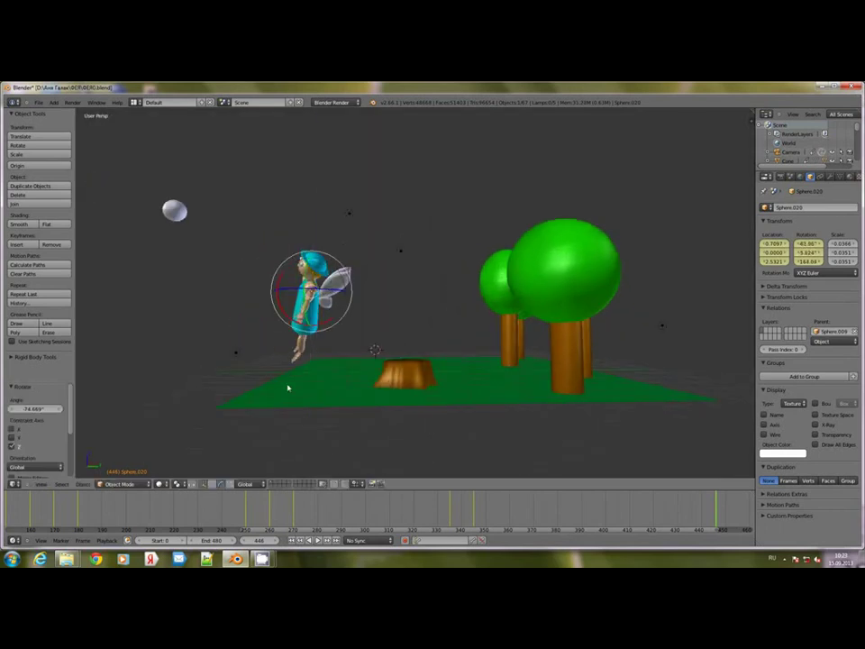
middle_drag(288, 388, 270, 401)
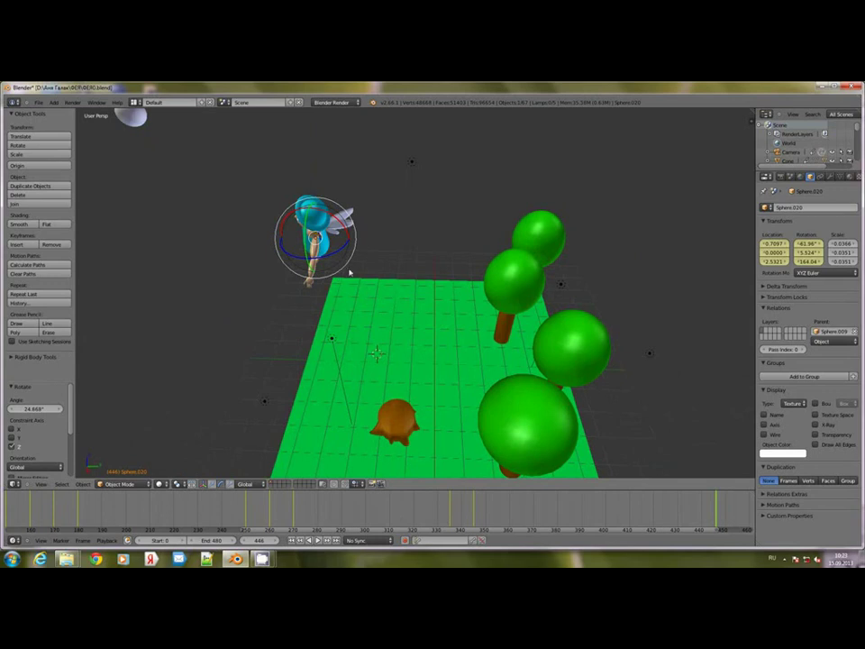
middle_drag(350, 272, 345, 242)
drag(349, 273, 345, 266)
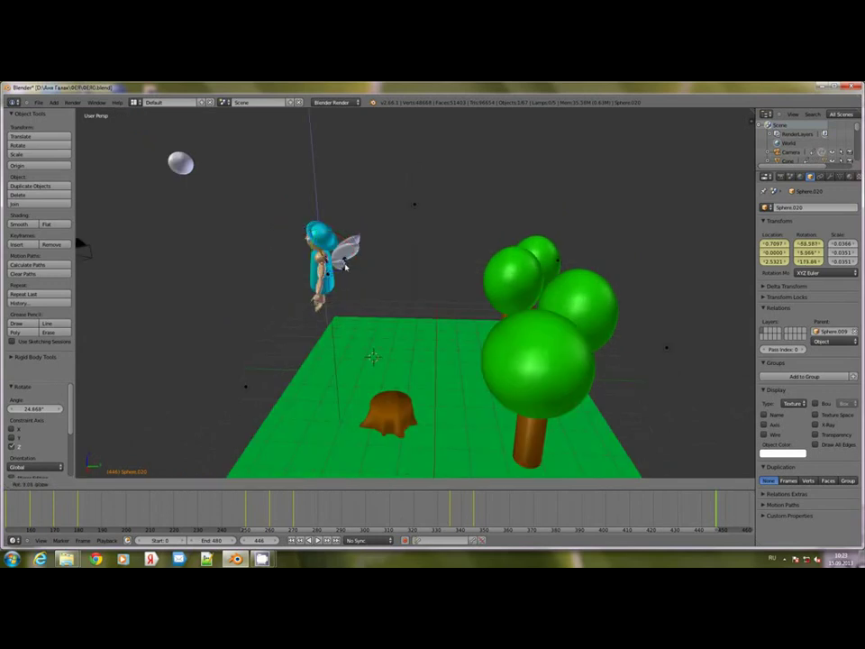
click(347, 270)
- Roll the fairy's upper arm around the global X axis and turn it about 33° around Z
middle_drag(360, 309, 292, 243)
key(r)
key(x)
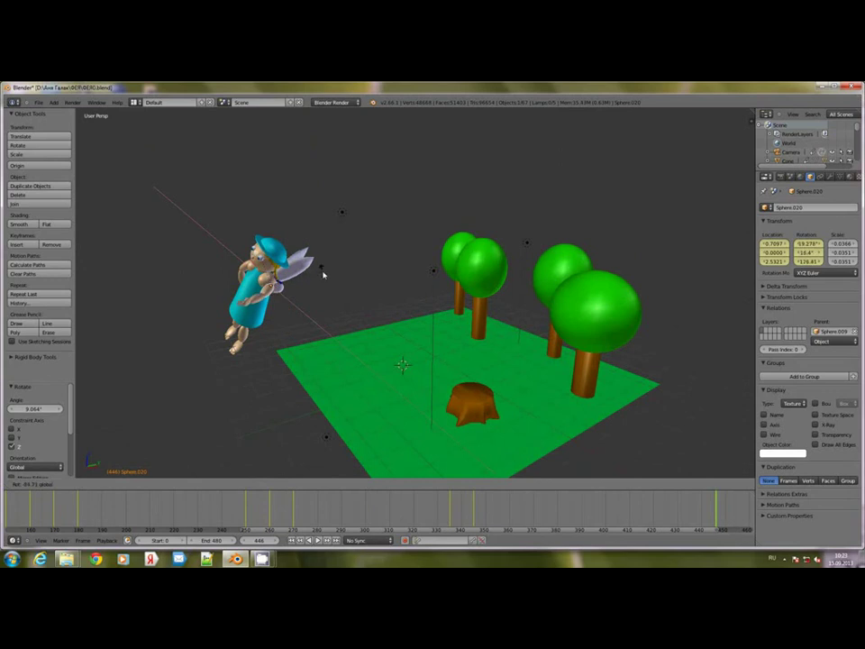
click(342, 334)
middle_drag(343, 333, 300, 283)
key(r)
key(z)
click(324, 328)
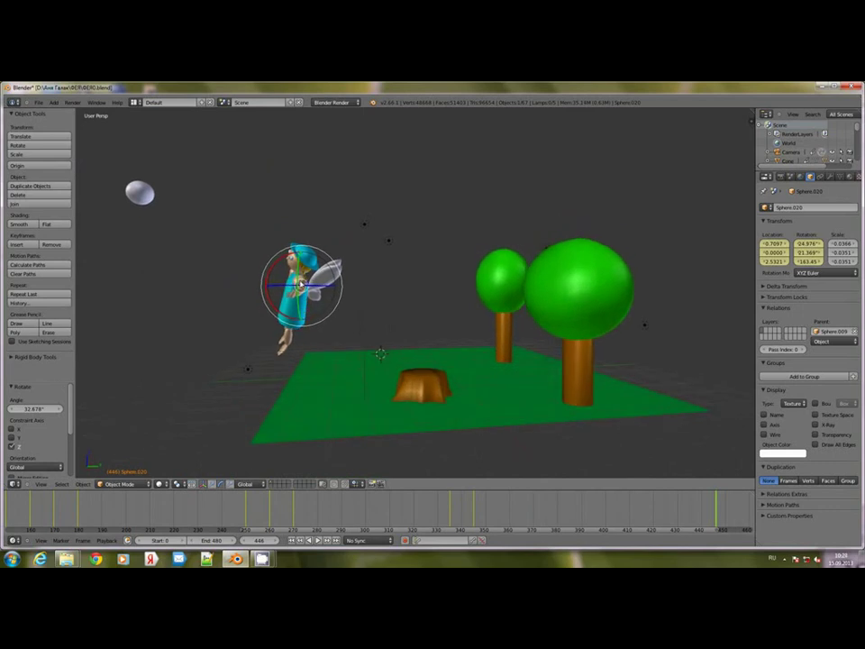
- Rotate the fairy's upper arm about -10.5° around Y and check its outstretched pose from the front
key(r)
key(y)
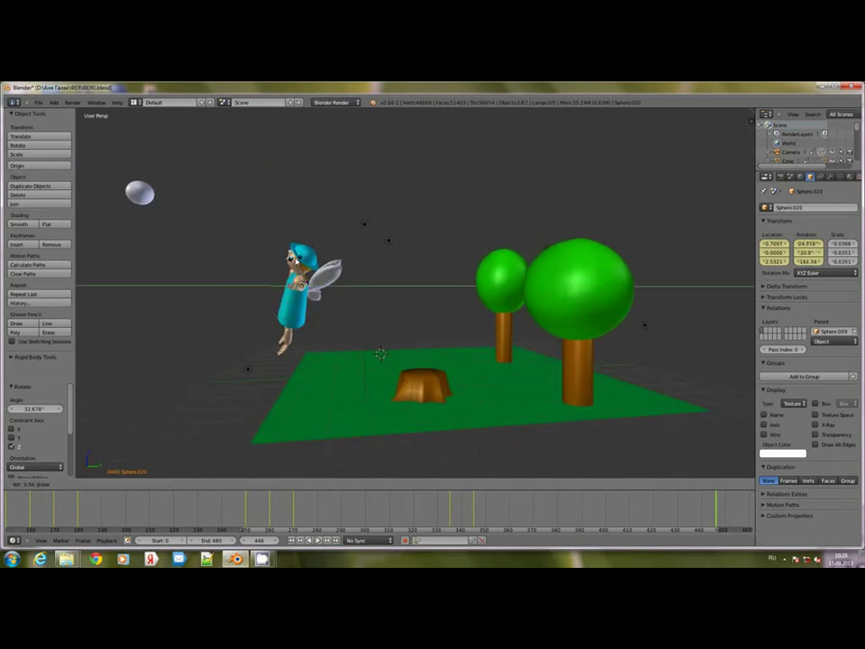
click(298, 260)
middle_drag(251, 313, 279, 353)
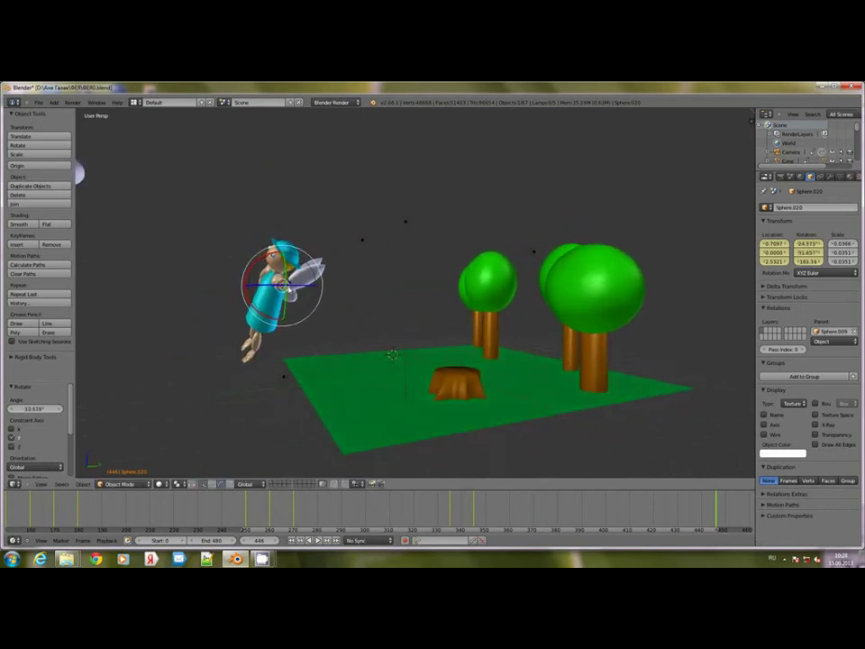
middle_drag(287, 285, 317, 304)
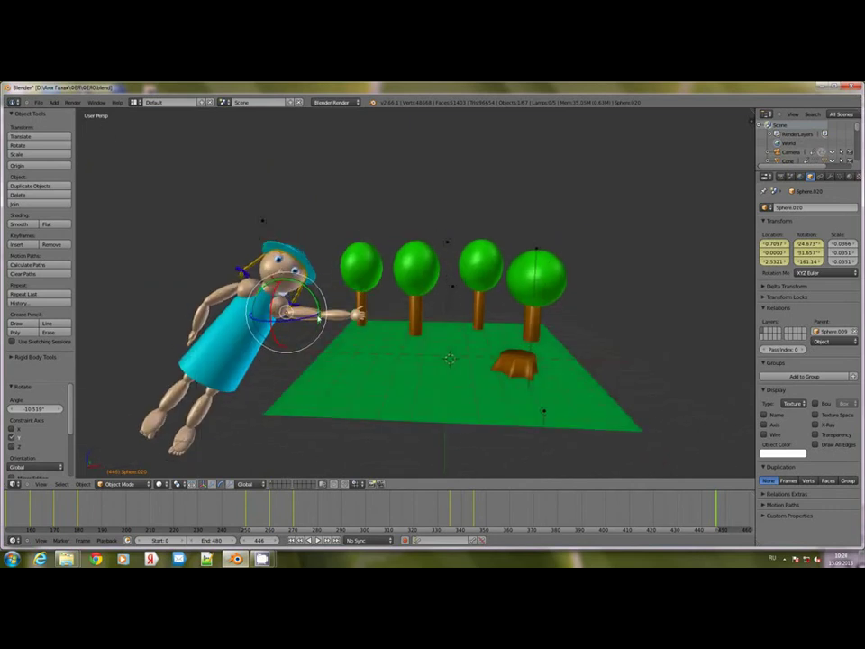
- Fine-tune the fairy's upper arm around Y at frame 446 and check its pose through the camera
key(r)
key(y)
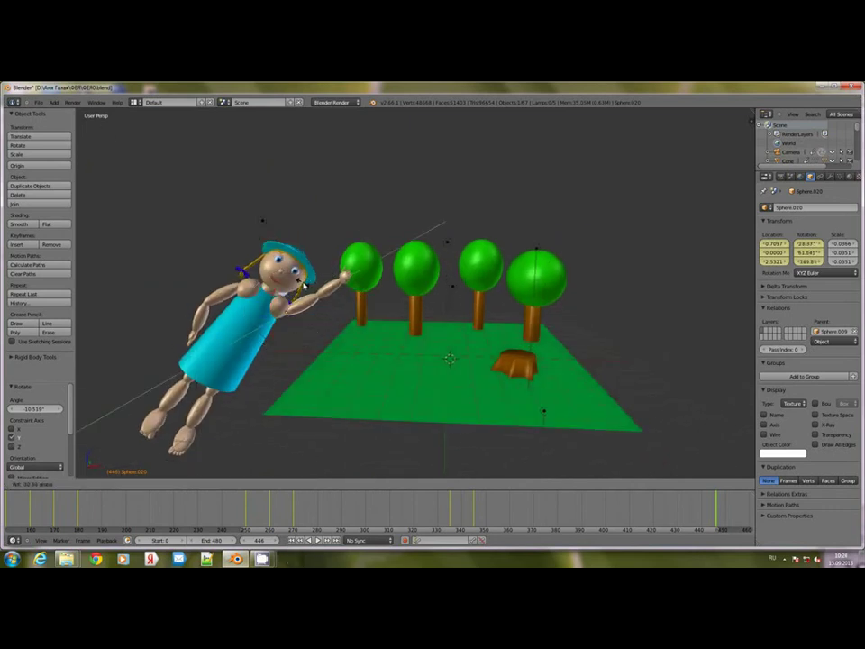
click(315, 305)
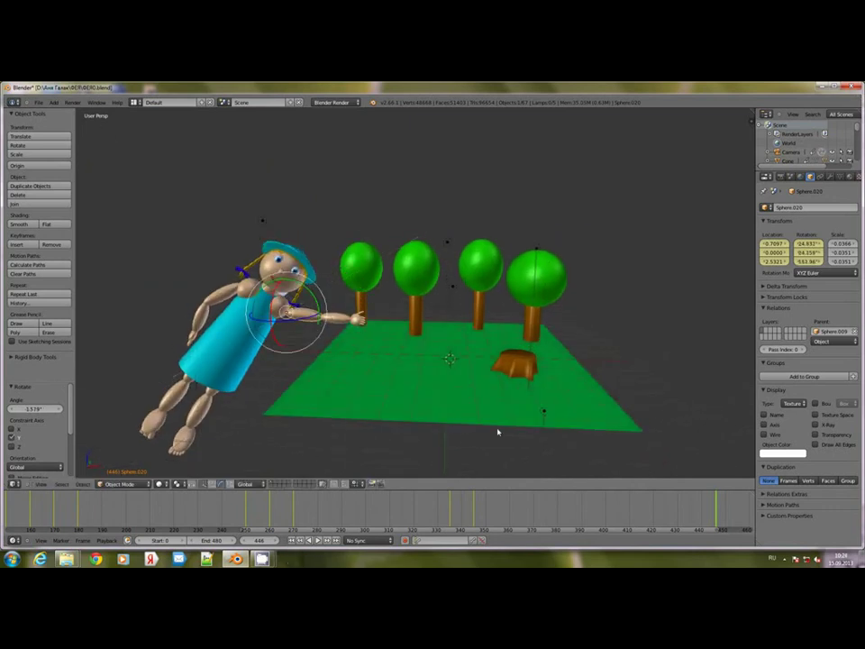
key(KP_0)
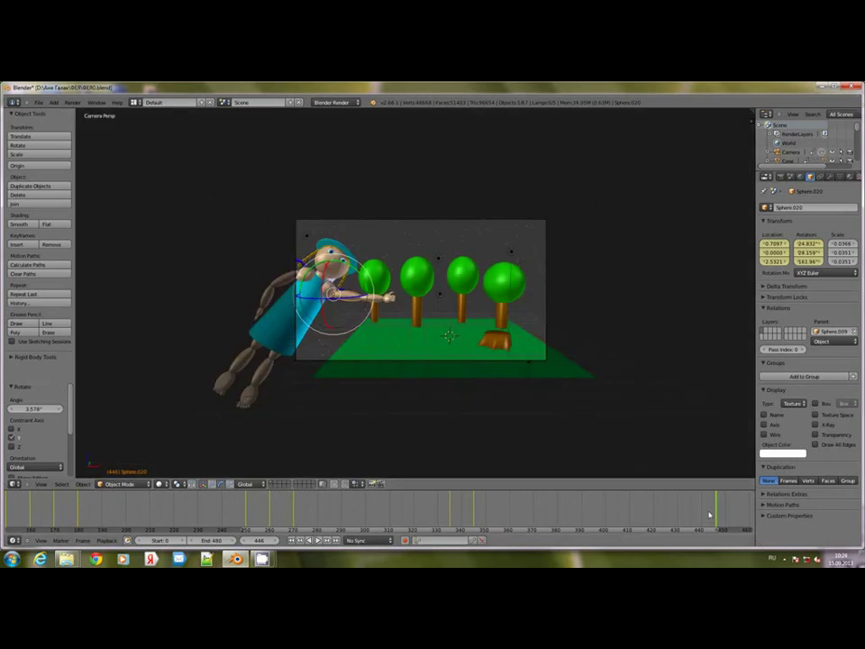
mouse_move(710, 516)
mouse_down()
mouse_move(722, 510)
mouse_move(715, 510)
mouse_up()
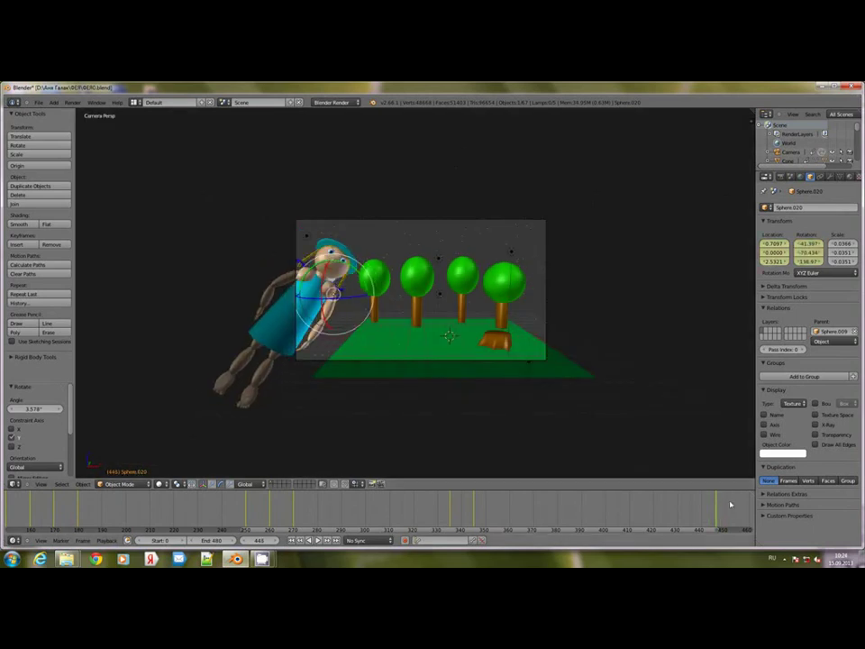
- At frame 455, swing the fairy's upper arm about 61° around Y, adjust its pose, and turn it about 29° around Z
click(738, 499)
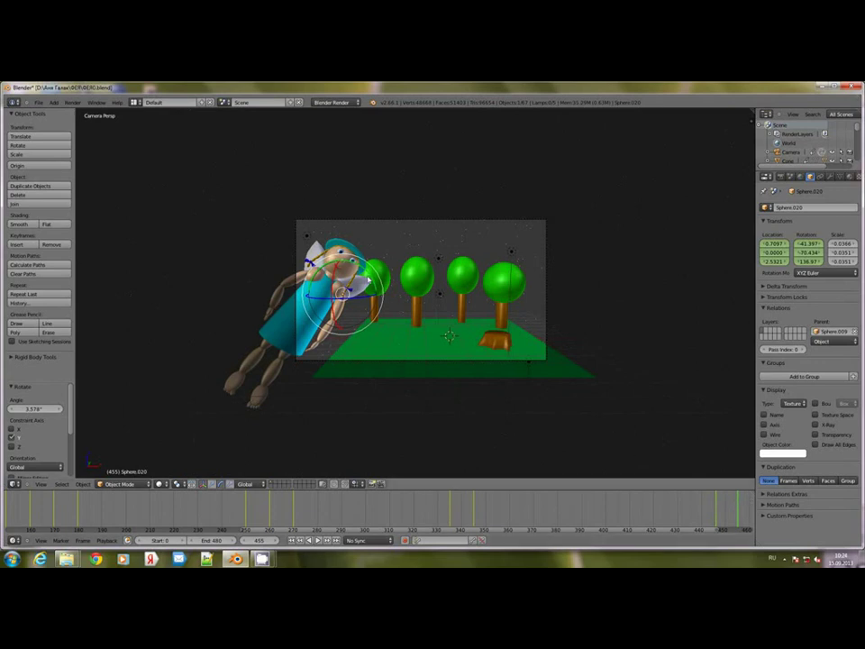
drag(367, 280, 341, 234)
middle_drag(524, 340, 229, 197)
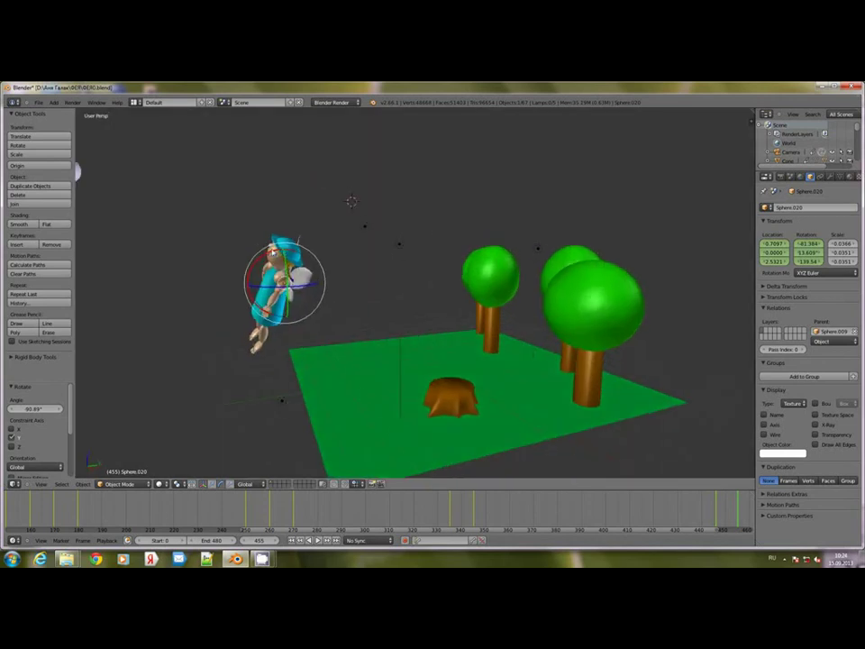
drag(273, 253, 331, 276)
middle_drag(331, 276, 307, 290)
- Raise the fairy's upper arm by a further 29.5° or so around Y and insert a LocRot keyframe at frame 455
right_click(377, 290)
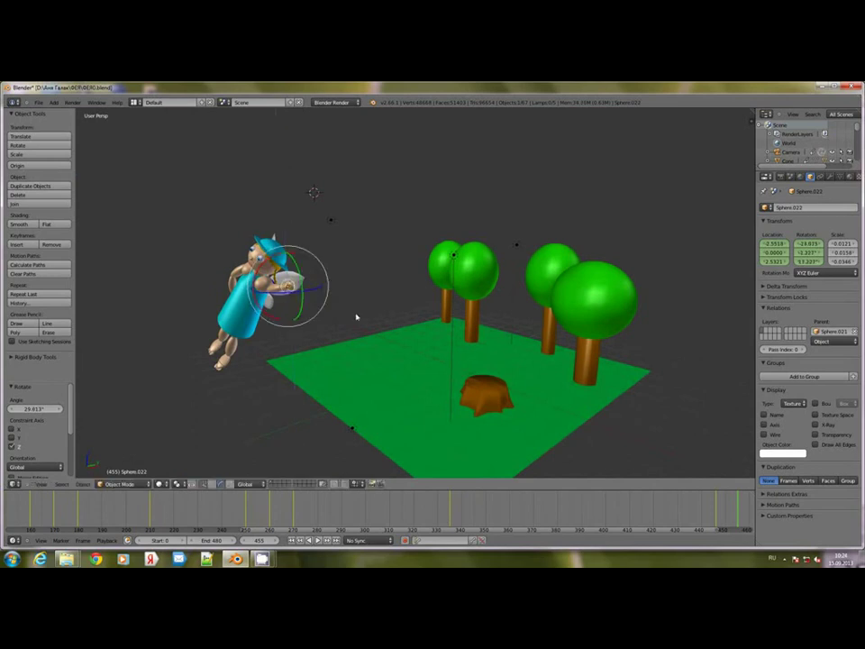
middle_drag(357, 314, 305, 314)
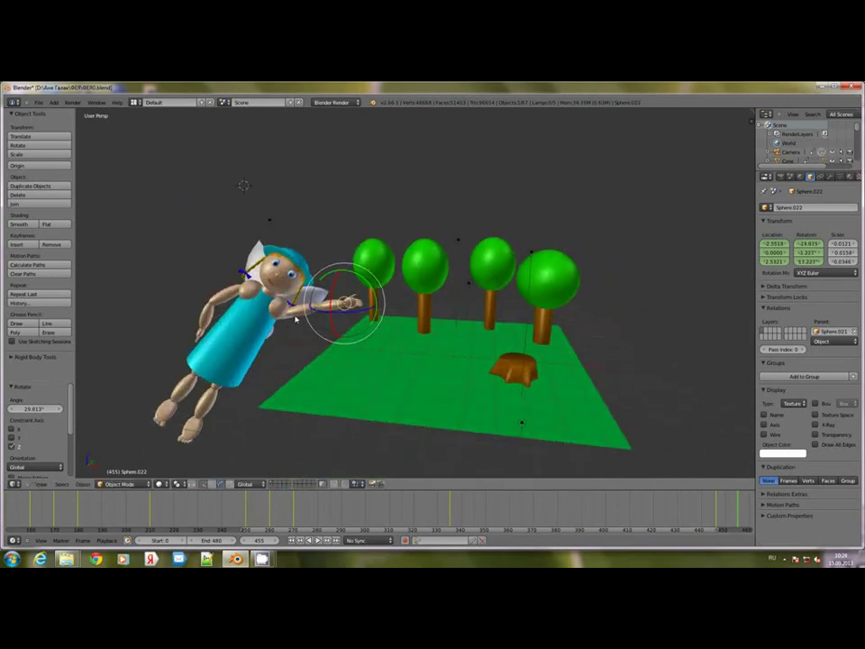
right_click(306, 312)
key(r)
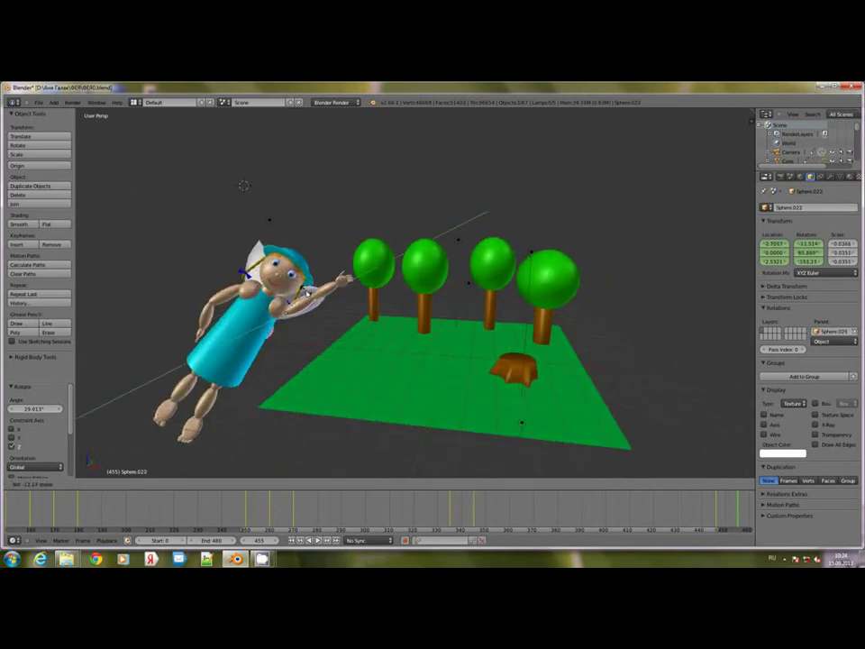
click(306, 290)
key(i)
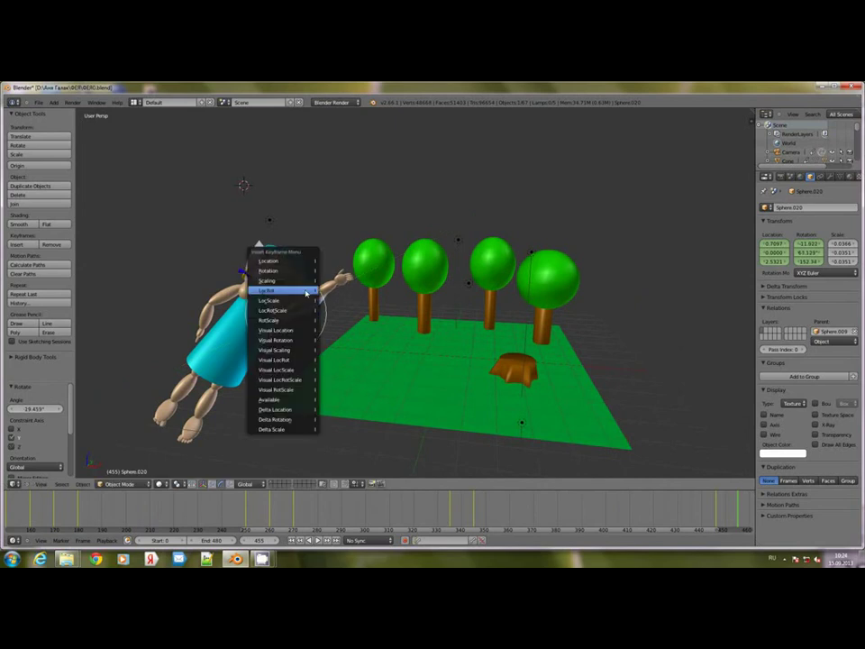
click(305, 293)
- Play back the arm-raising animation from shortly before frame 445 through the camera
drag(267, 539, 243, 540)
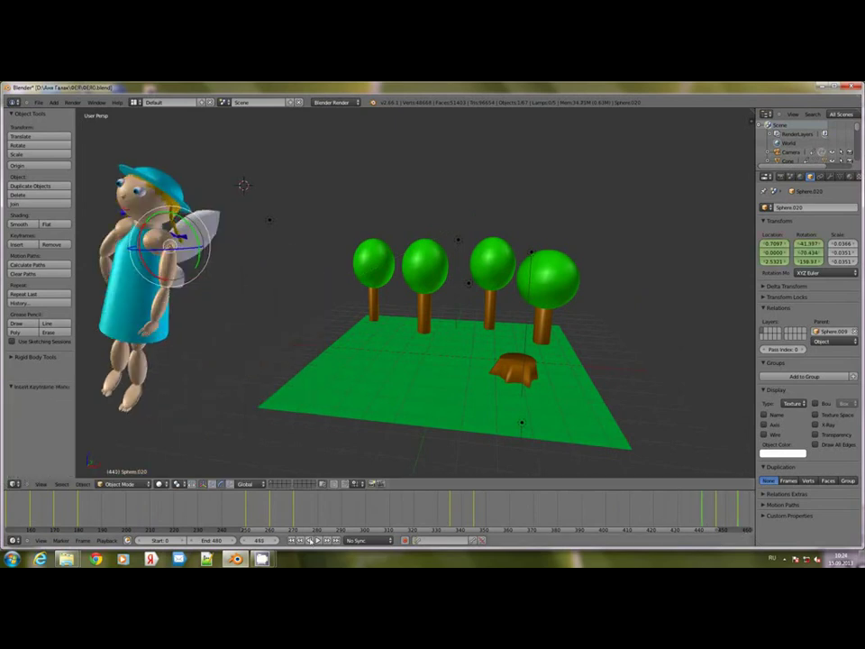
key(KP_0)
click(317, 540)
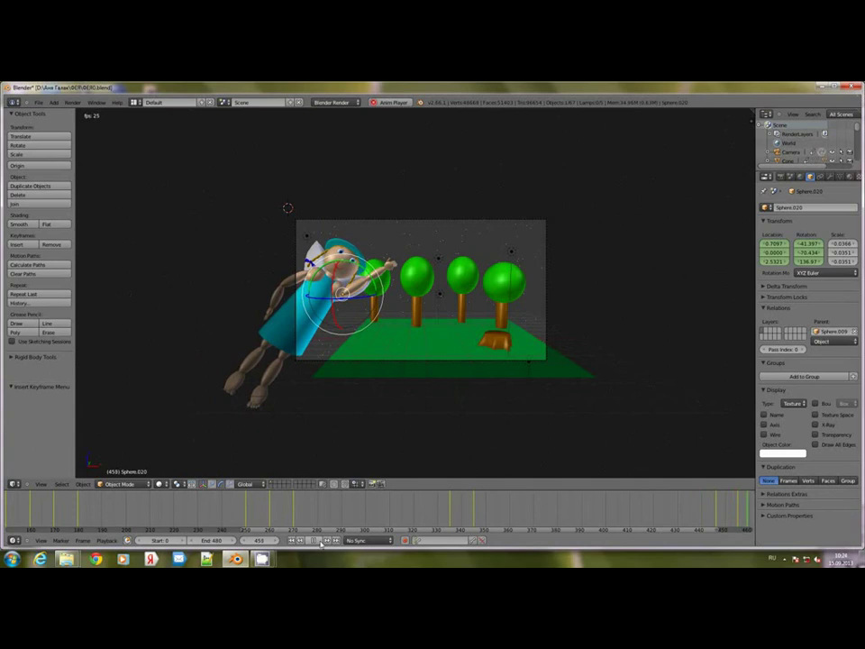
click(317, 539)
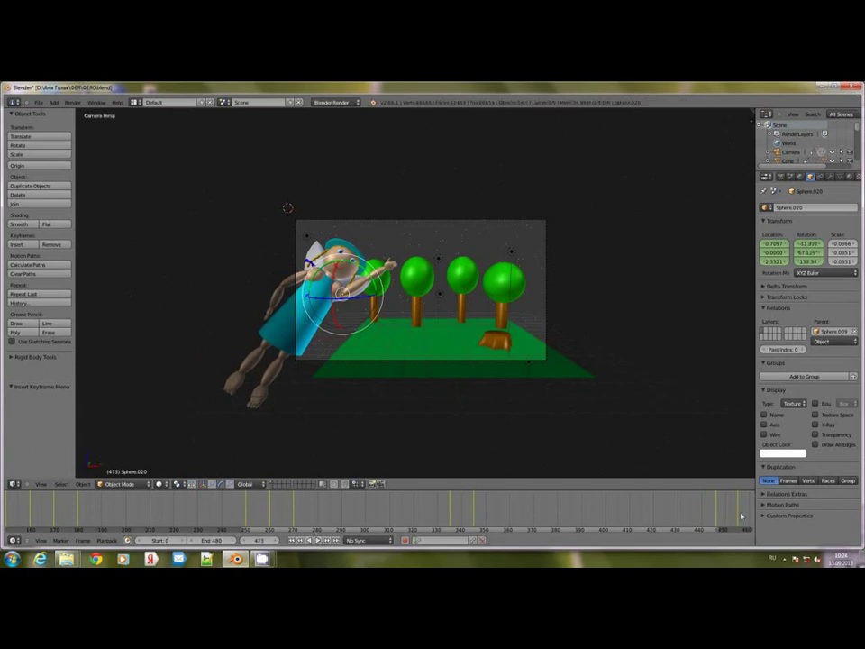
- Insert a LocRot keyframe for the fairy's raised hand at frame 455
right_click(390, 269)
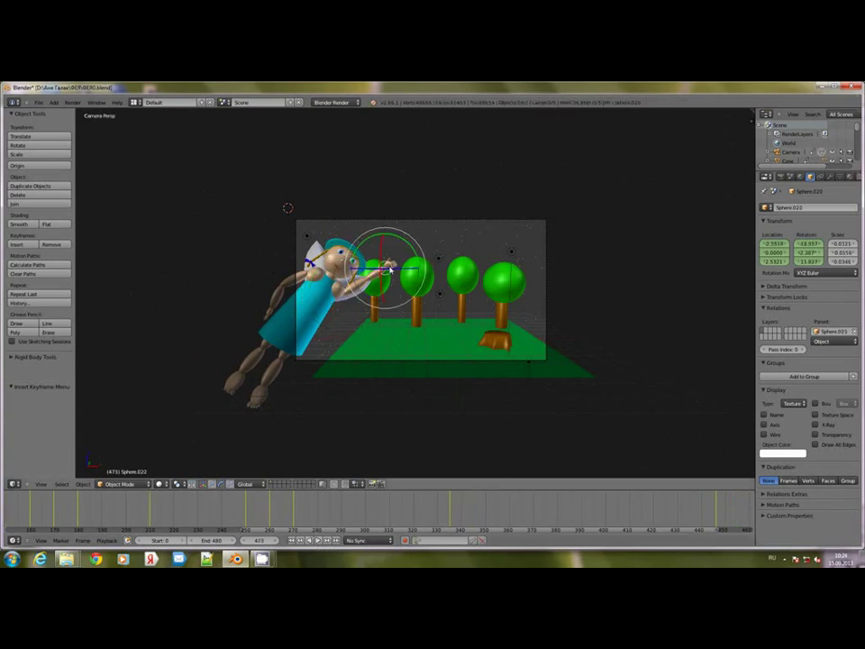
click(738, 508)
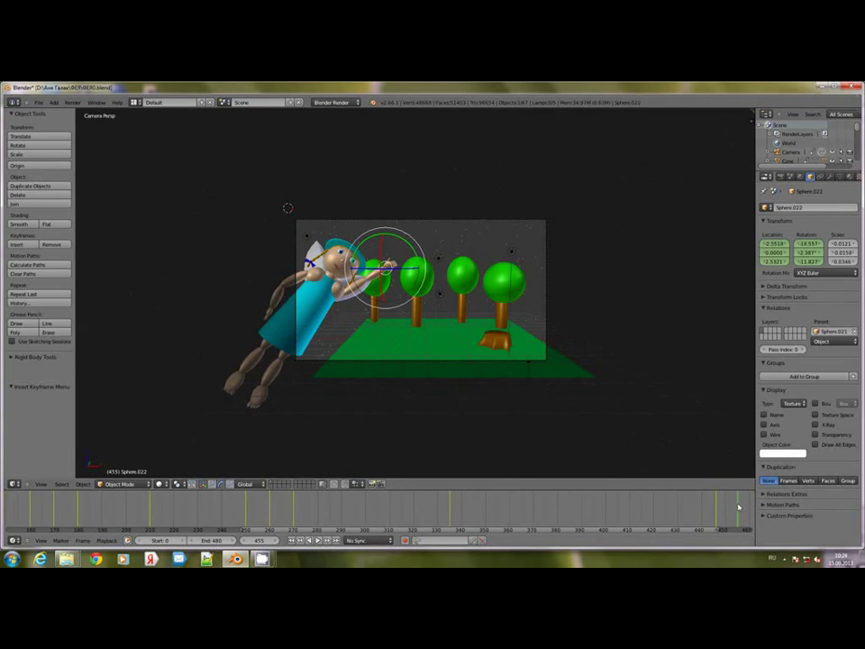
key(i)
click(535, 344)
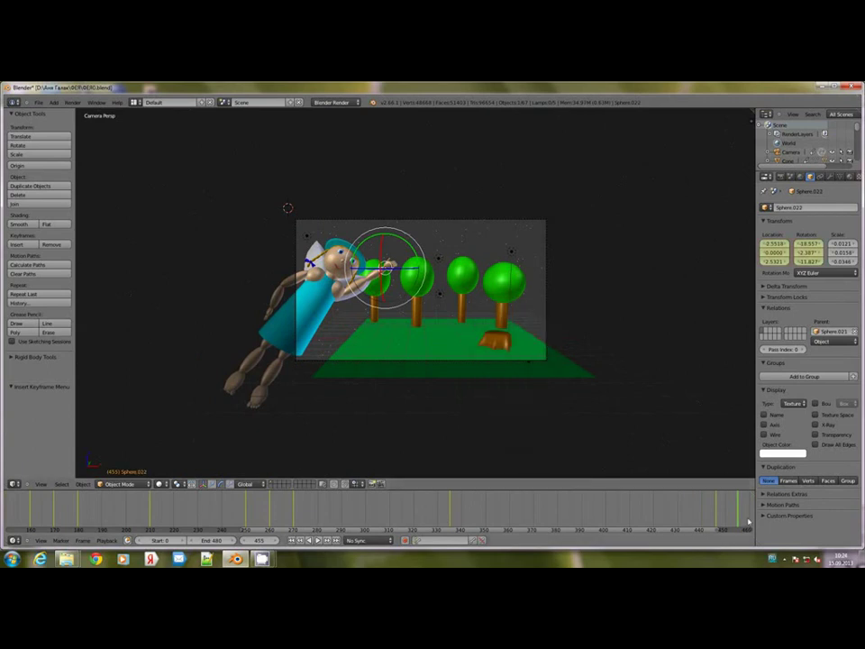
- Rotate the hand about 24° around Y at frame 460 and keyframe this first wave position
scroll(678, 506, up, 1)
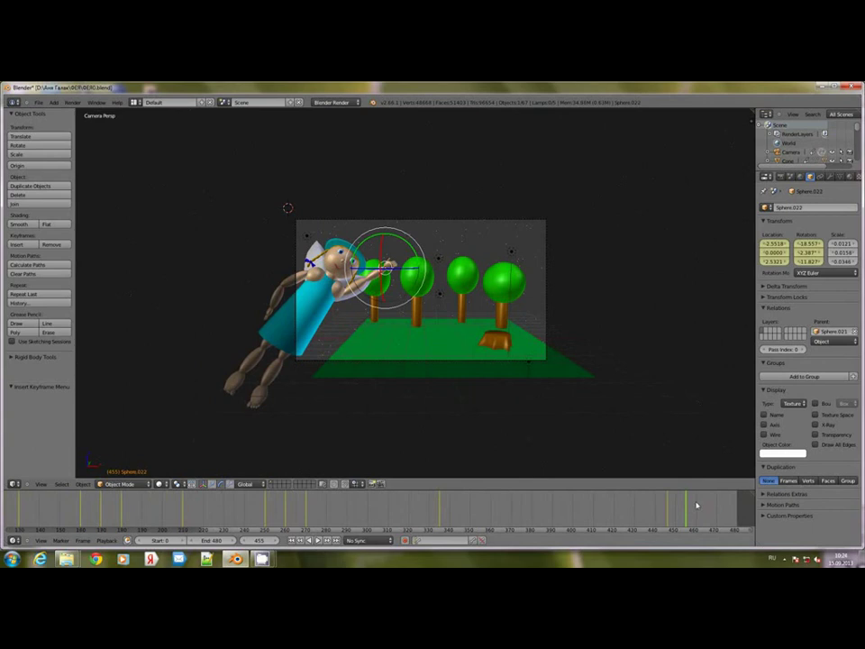
click(696, 505)
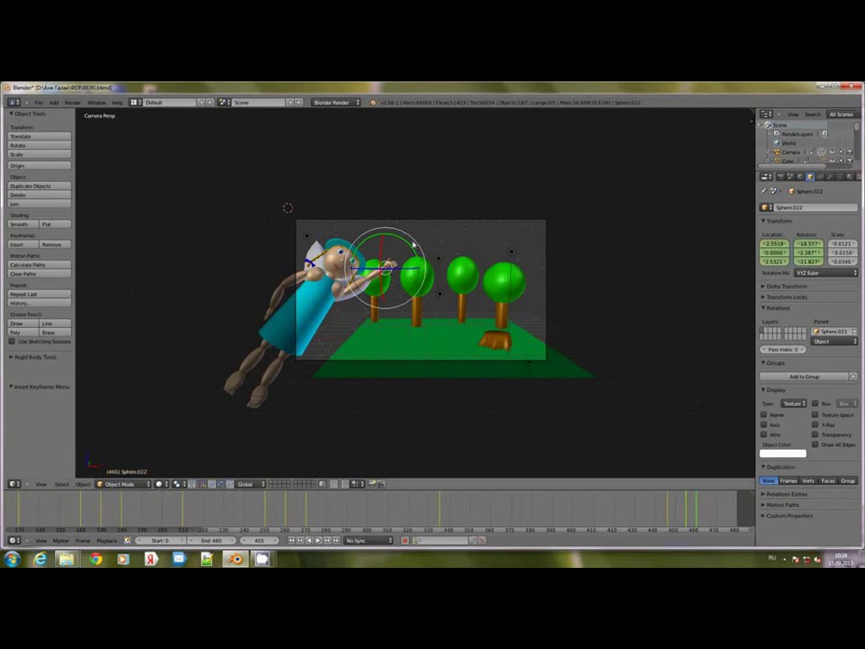
drag(412, 245, 315, 195)
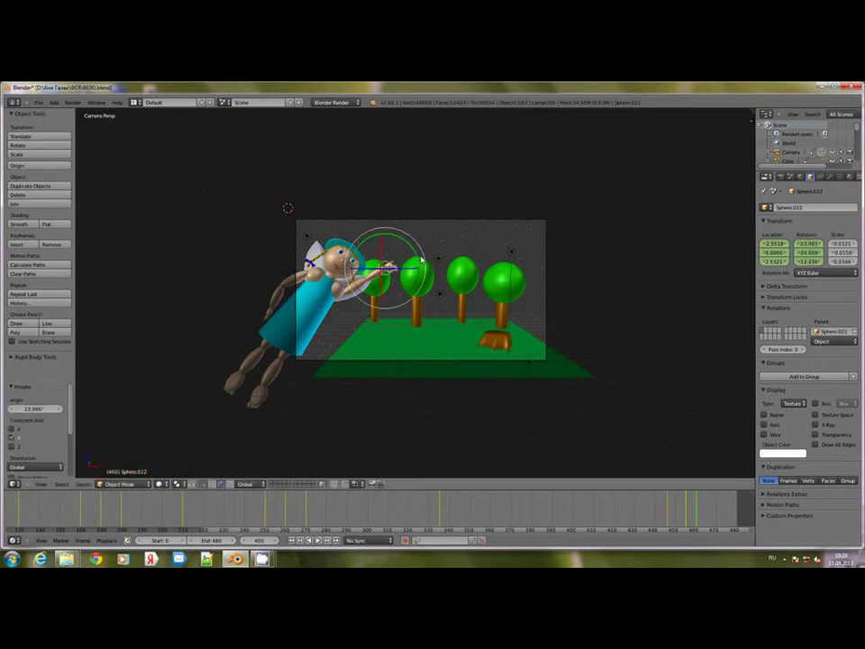
- Keyframe the hand rotated about -52.5° around Y at frame 465 and about 55.6° back at frame 470
click(708, 503)
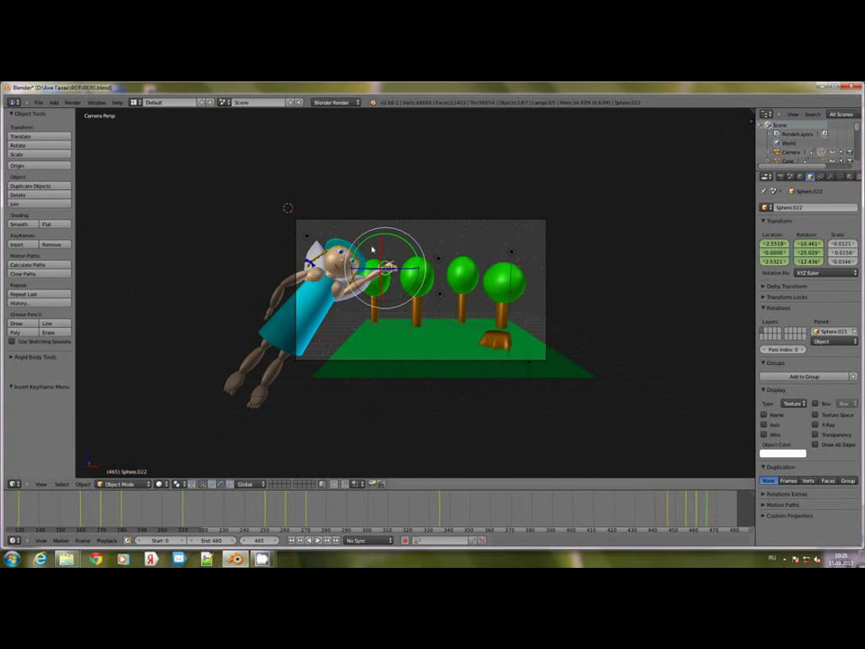
drag(417, 255, 392, 230)
key(i)
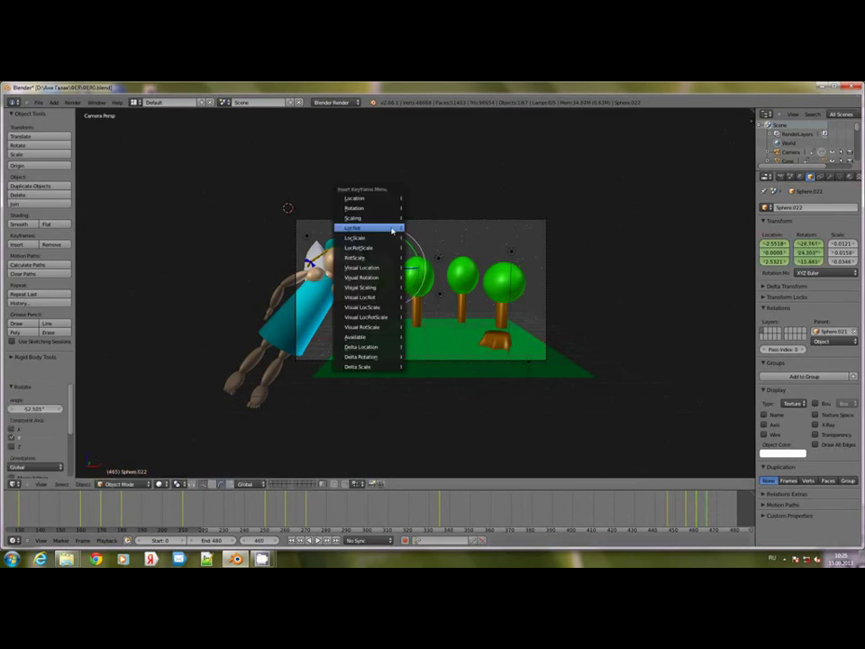
click(392, 229)
click(716, 501)
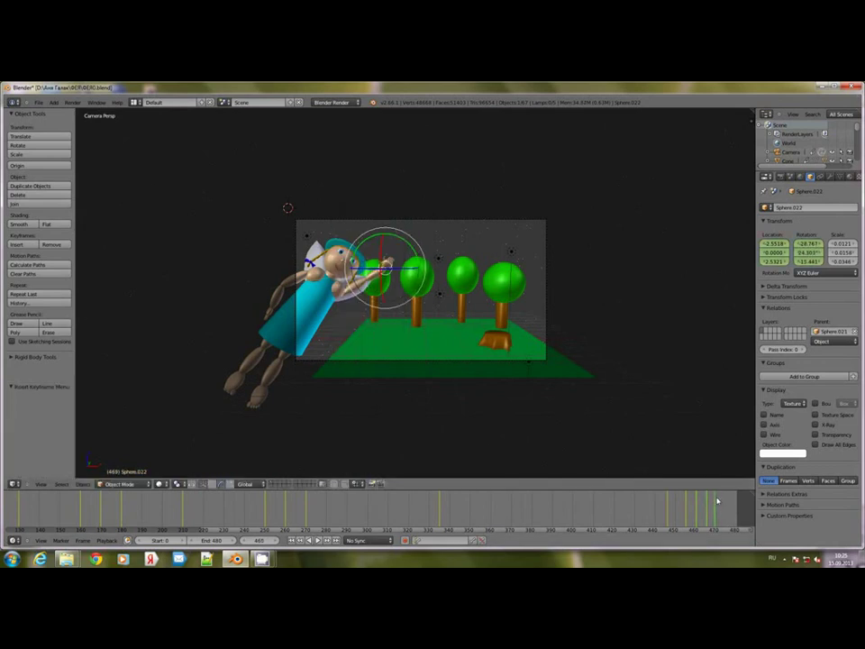
drag(409, 241, 415, 270)
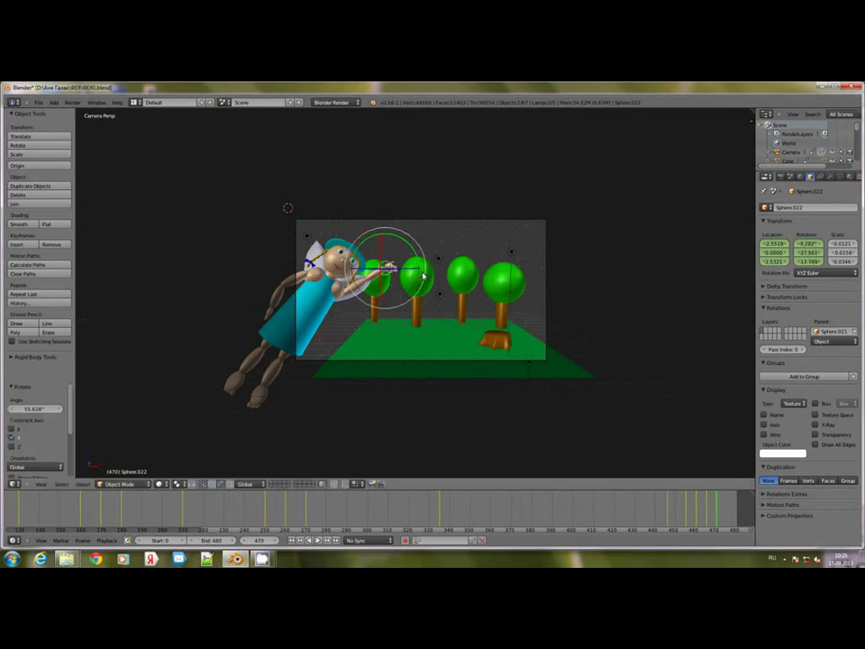
- Rotate the hand about -52° around Y at frame 475 and insert a LocRot keyframe
click(727, 501)
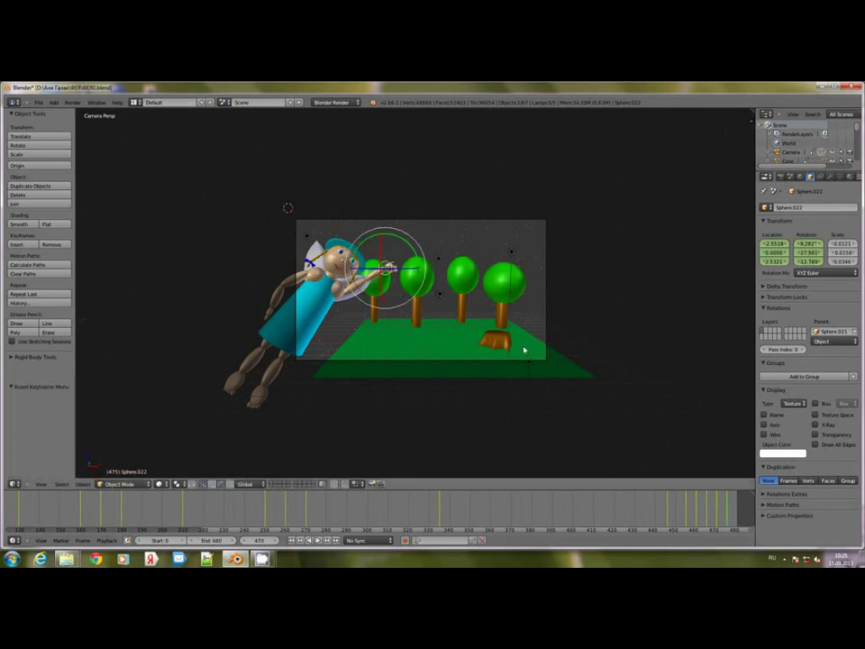
drag(409, 243, 392, 226)
click(382, 221)
key(i)
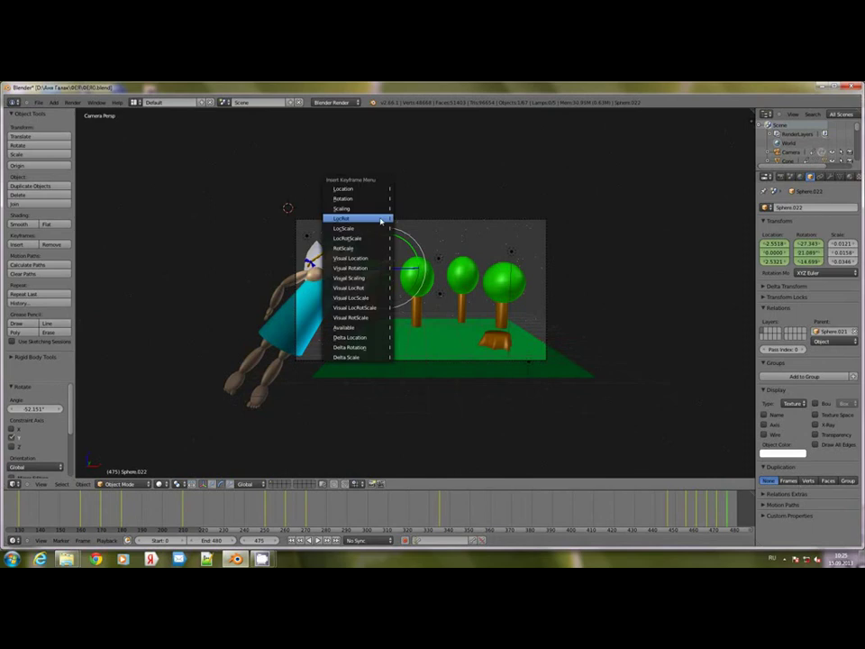
click(385, 218)
- Rotate the hand back the opposite way around Y at frame 480 and insert a LocRot keyframe
click(737, 501)
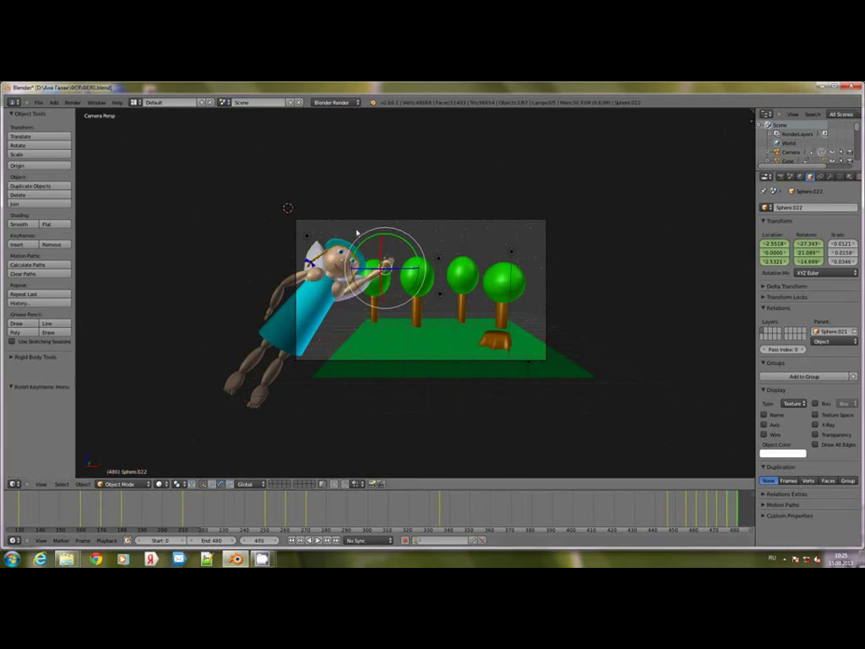
drag(413, 247, 422, 272)
key(i)
click(423, 273)
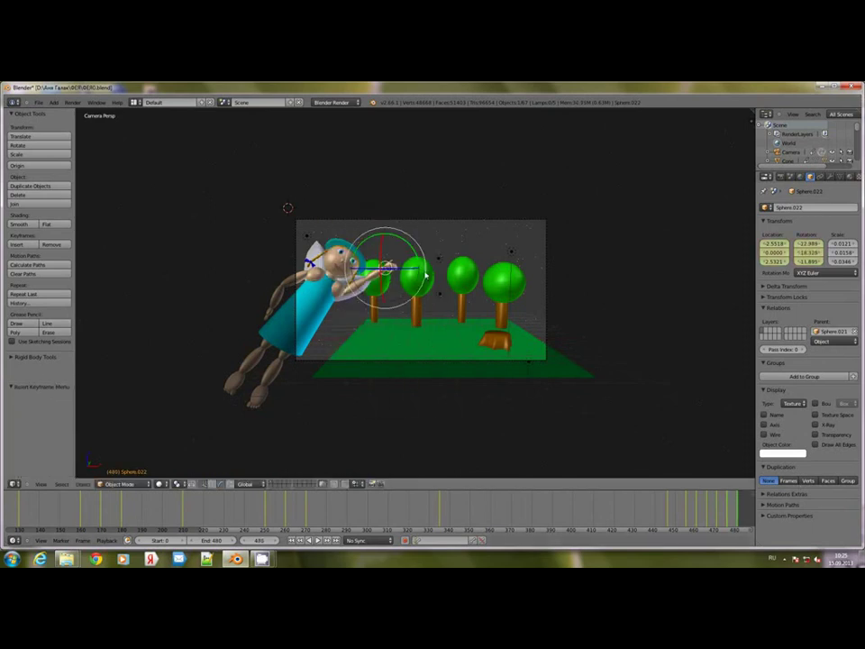
- Set the current frame to 500
key(Left)
key(Left)
key(Left)
key(Left)
key(Left)
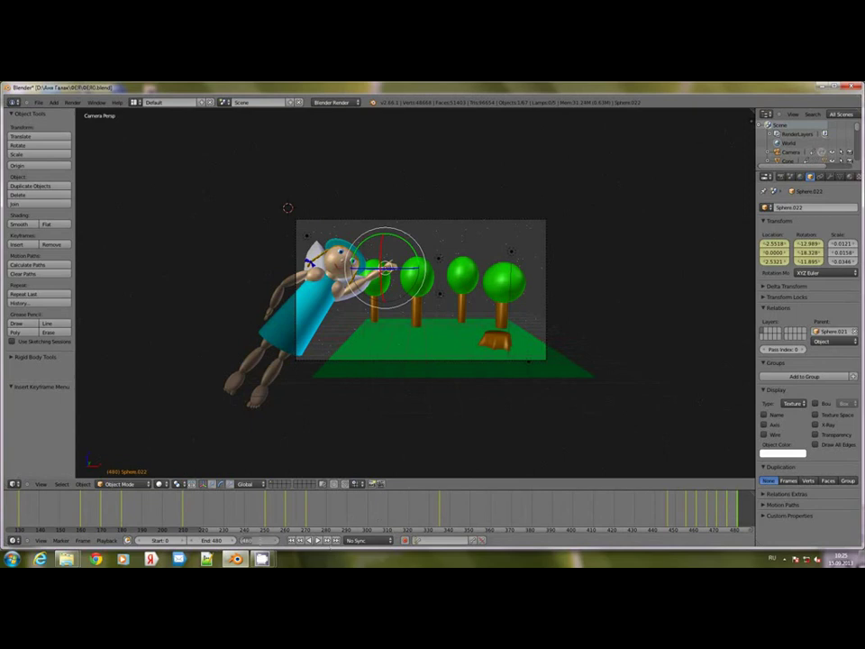
key(BackSpace)
key(Return)
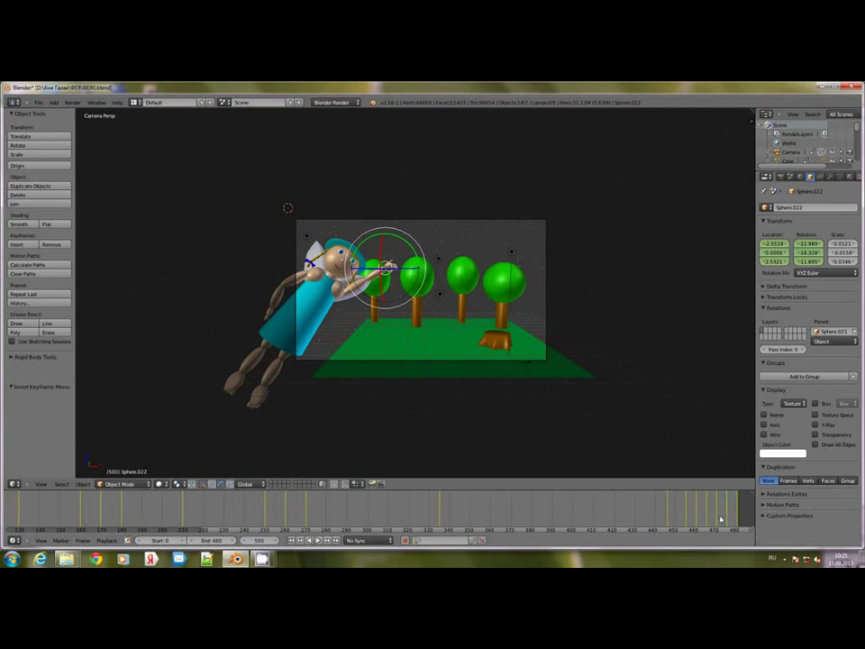
- Extend the animation's end frame to 500
scroll(741, 519, down, 2)
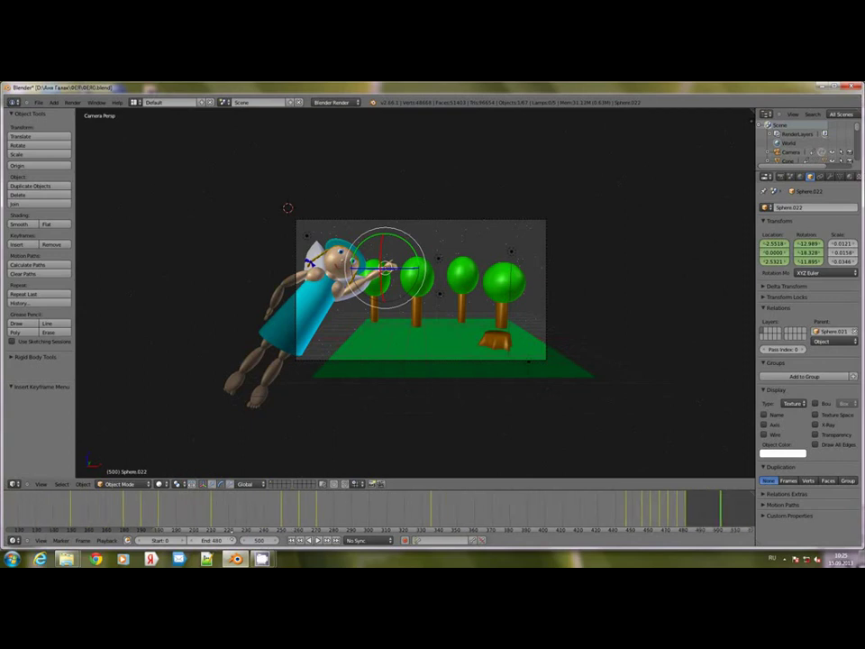
click(218, 539)
key(BackSpace)
text(500)
key(Return)
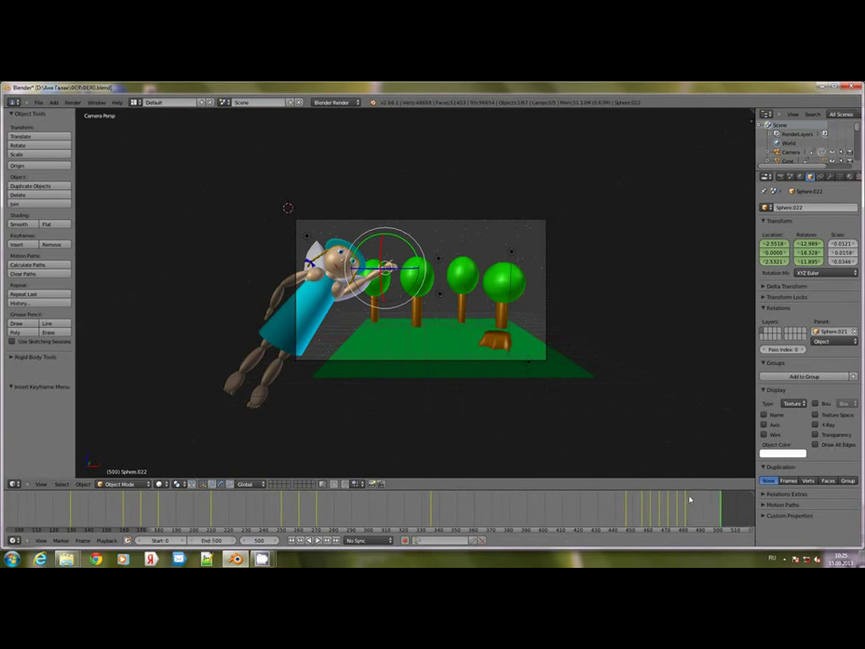
- Tilt the waving hand toward the head around Y at frame 485 and insert a LocRot keyframe
click(685, 501)
click(695, 498)
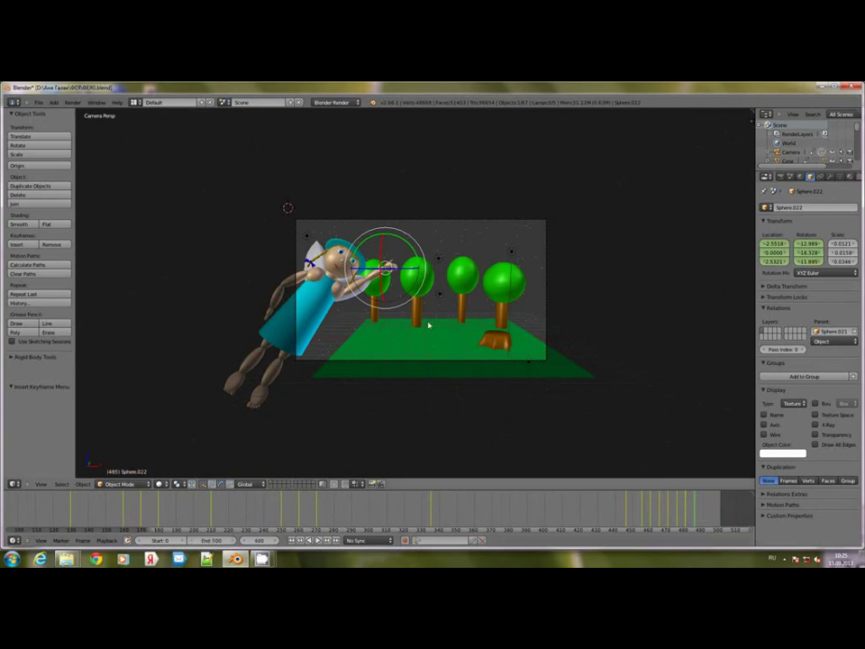
drag(410, 248, 384, 231)
key(i)
click(384, 231)
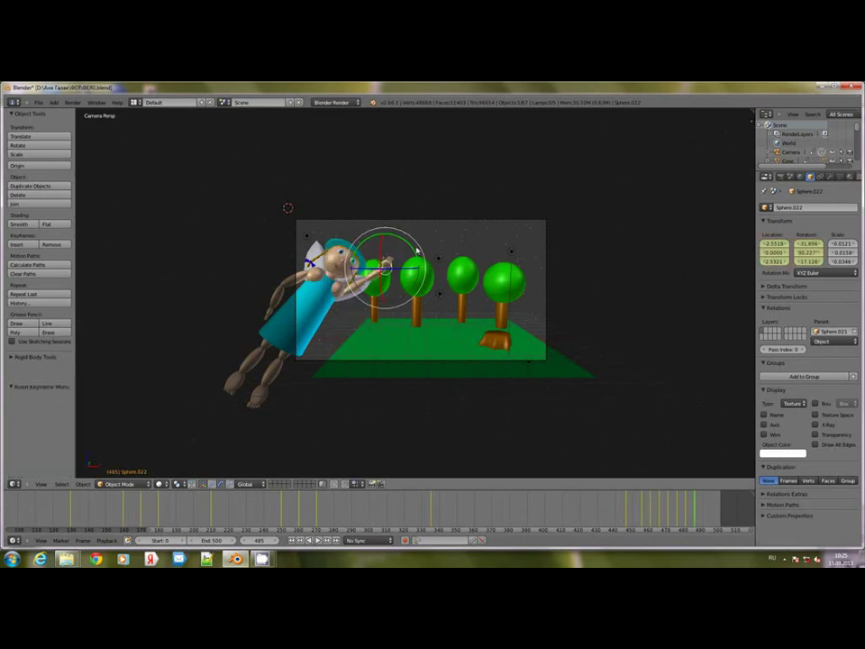
- Rotate the hand back outward around Y at frame 490 and insert a LocRot keyframe
click(703, 497)
key(r)
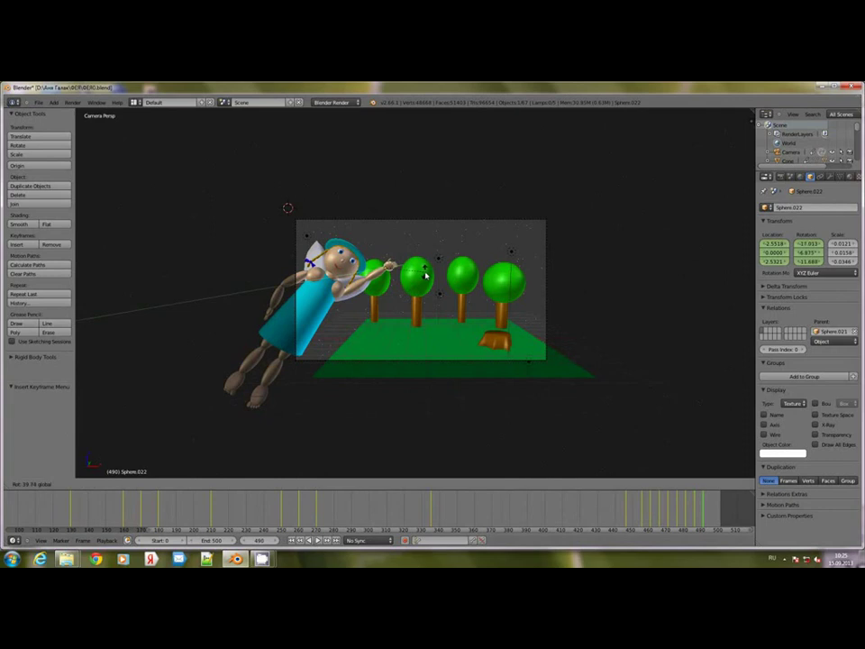
click(425, 275)
key(i)
click(429, 264)
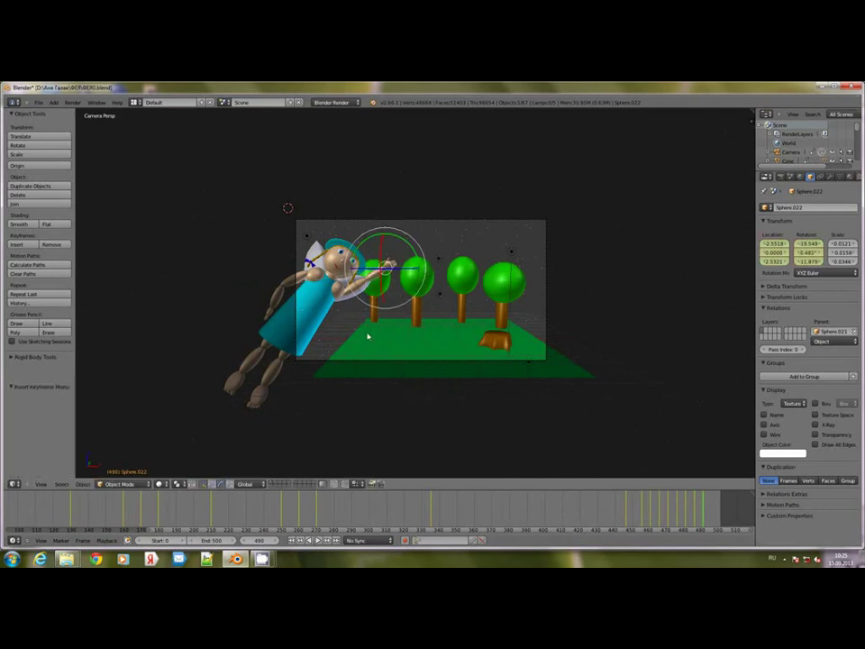
- Select the fairy's body and insert a keyframe for it at frame 490
right_click(322, 320)
key(i)
click(643, 419)
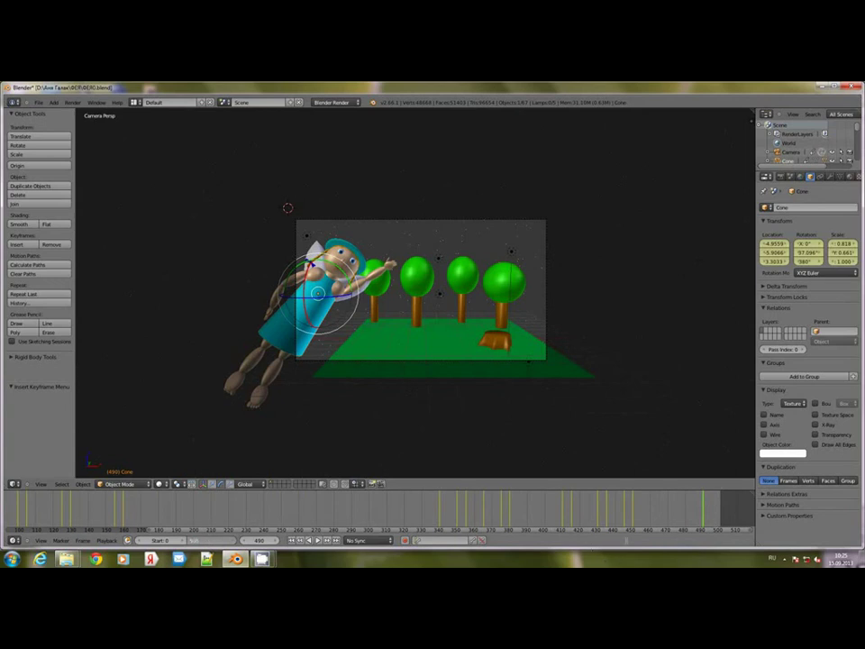
- Extend the animation's end frame to 505 and make frame 505 current
key(Return)
click(730, 498)
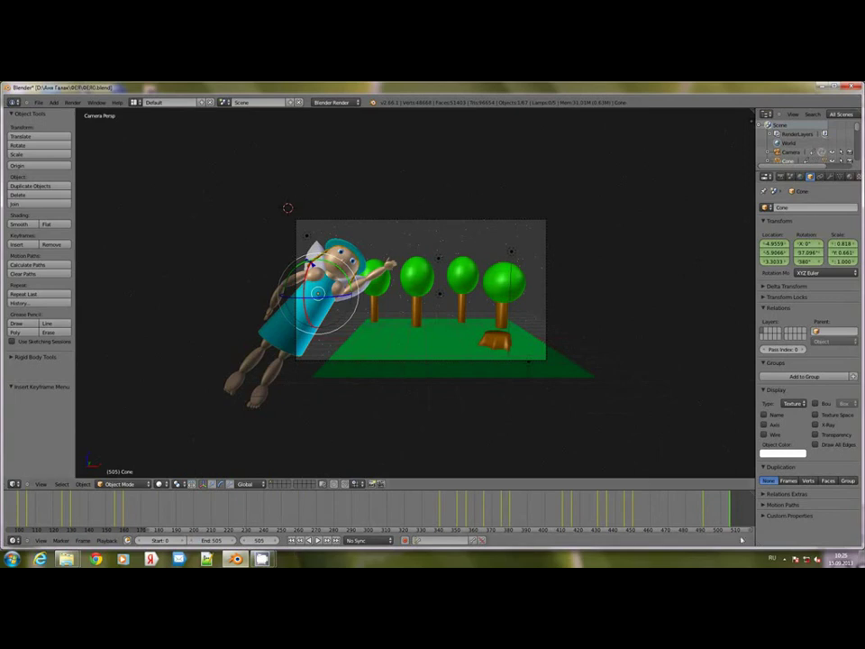
click(703, 498)
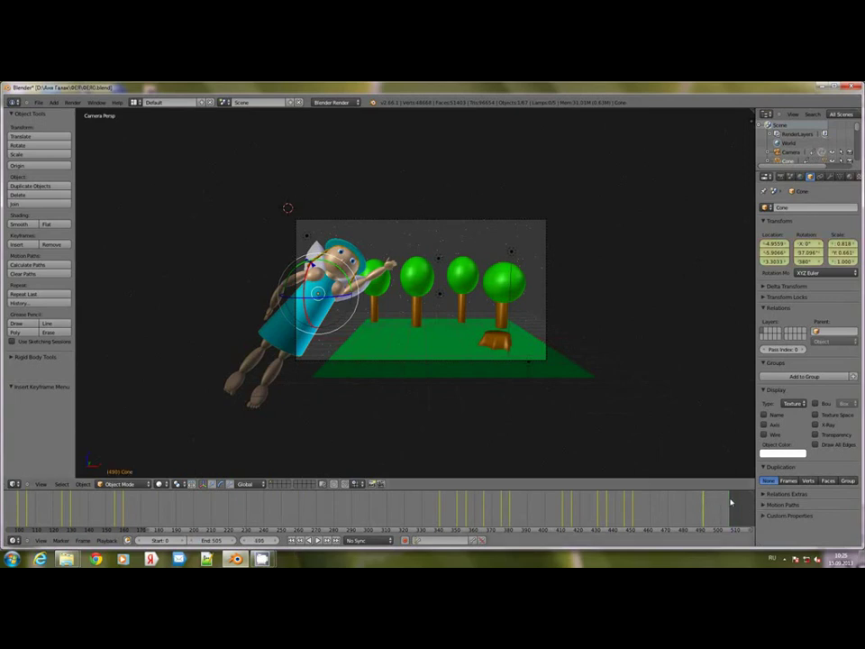
click(731, 502)
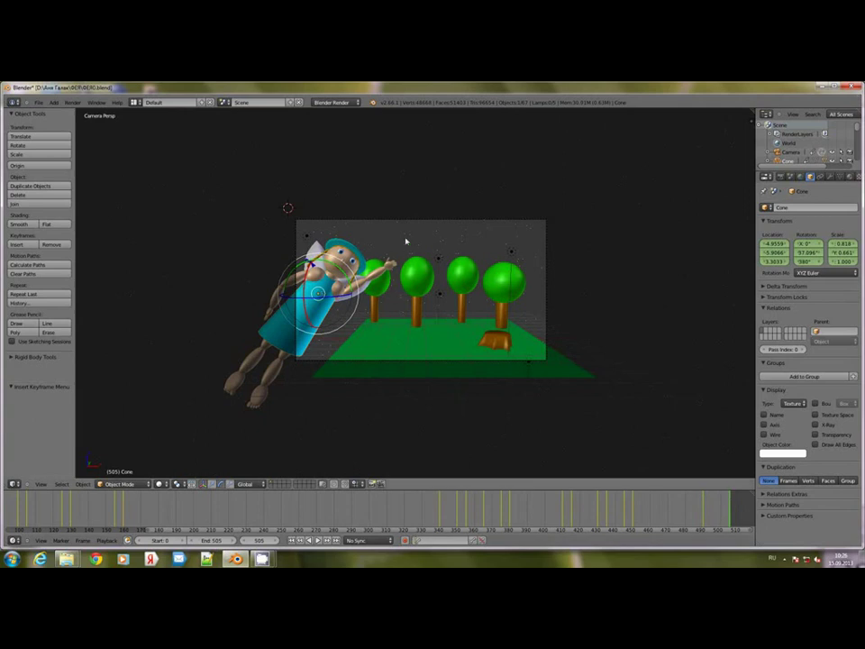
- Move the fairy down and left out of the camera frame at frame 505 and insert a LocRot keyframe
key(g)
click(270, 313)
key(i)
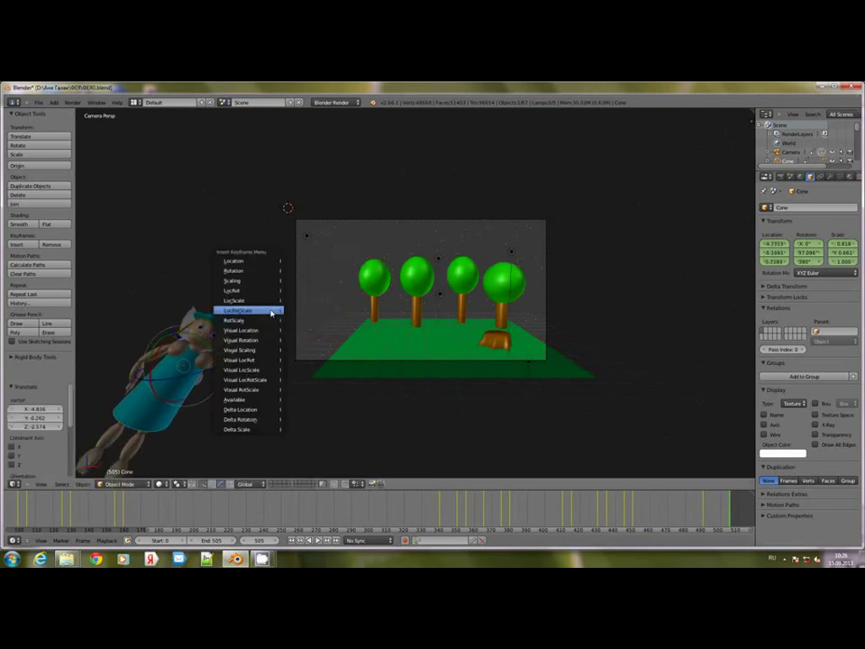
click(272, 291)
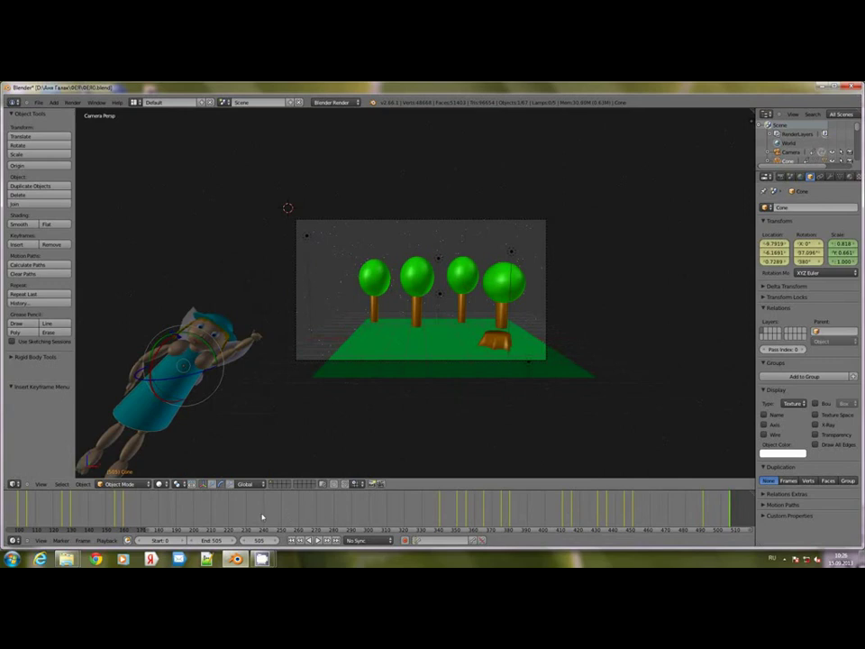
- Hide the transform manipulator, play the animation from frame 0 through the camera and stop playback
click(292, 540)
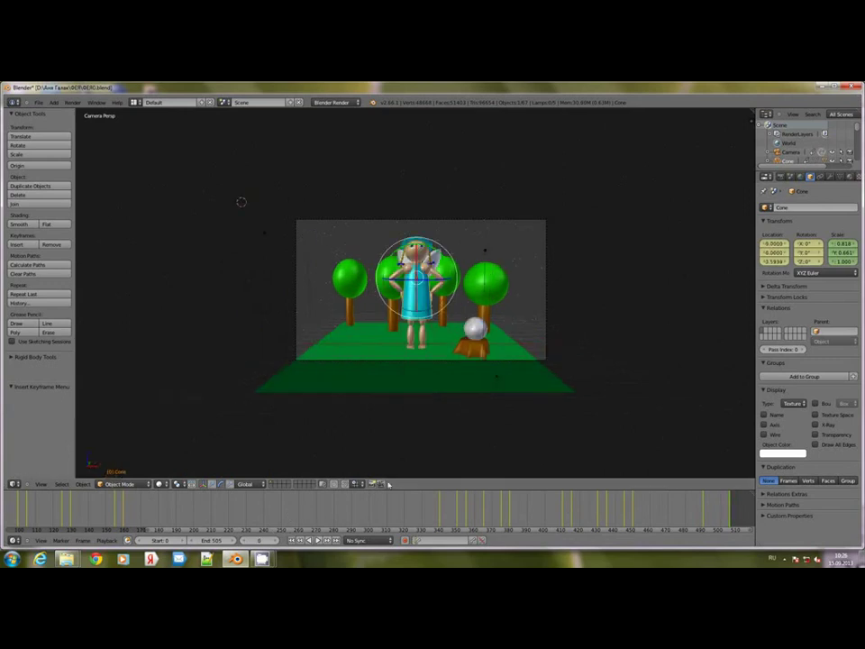
scroll(397, 436, up, 2)
click(202, 485)
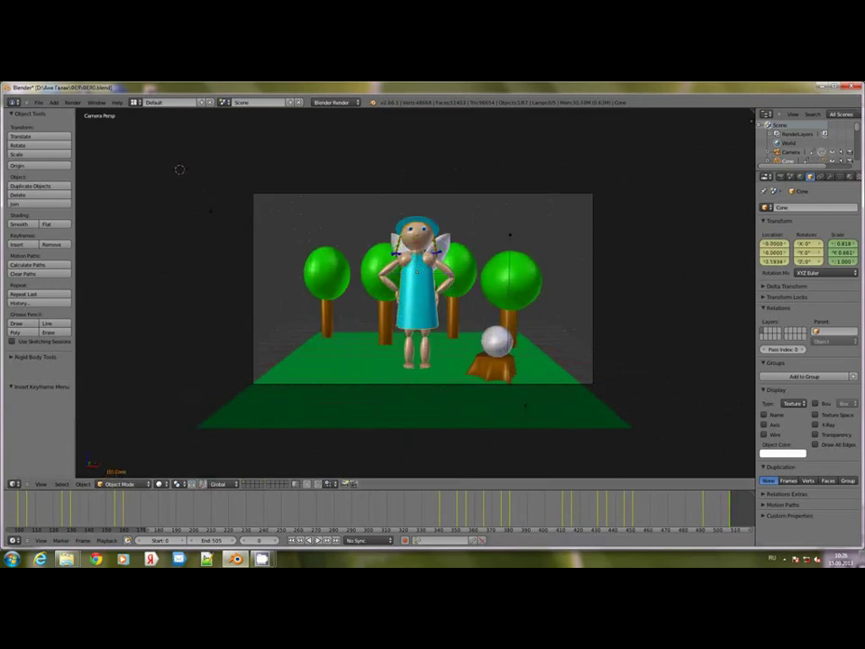
click(319, 539)
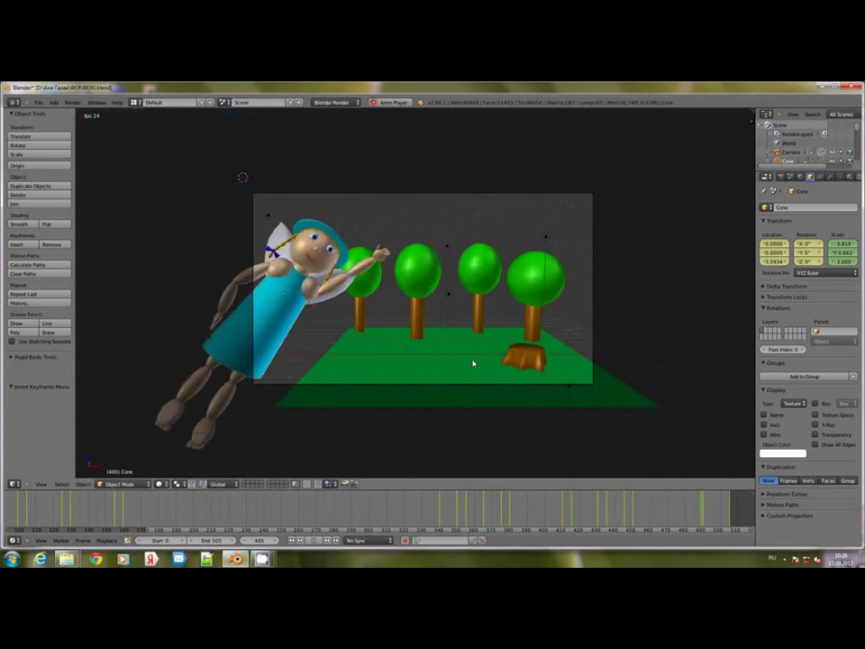
click(314, 540)
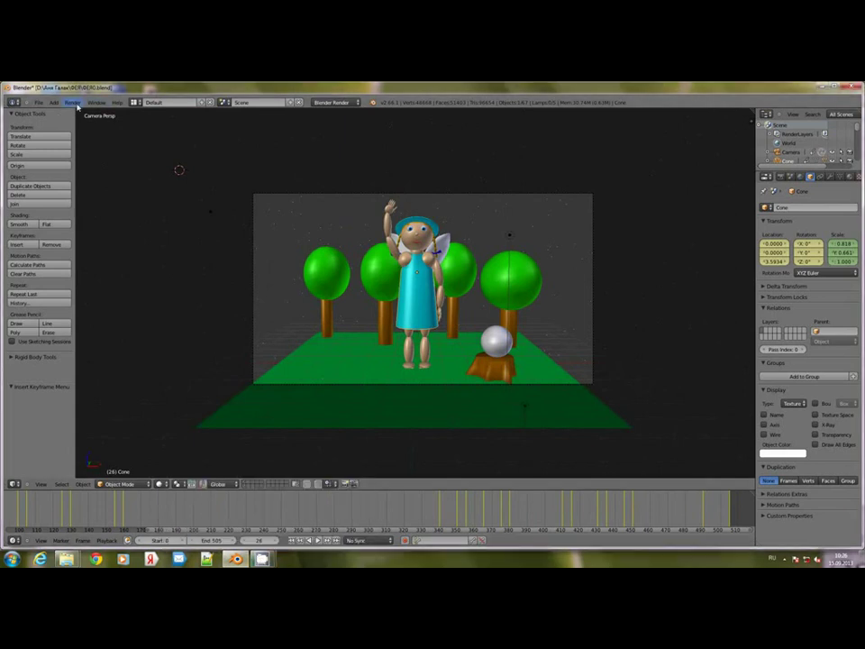
- Set the render output format to AVI JPEG with 100% quality
click(72, 102)
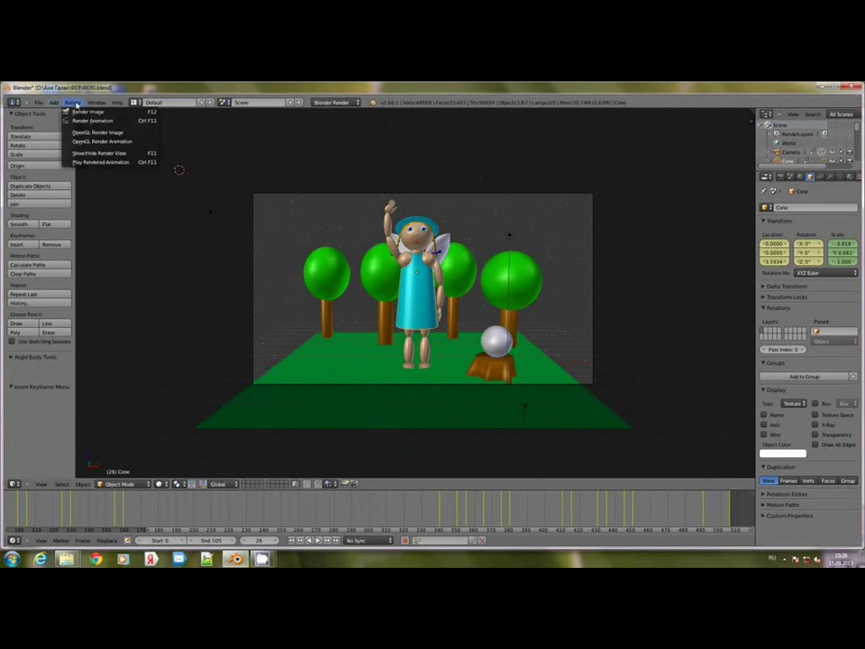
click(780, 177)
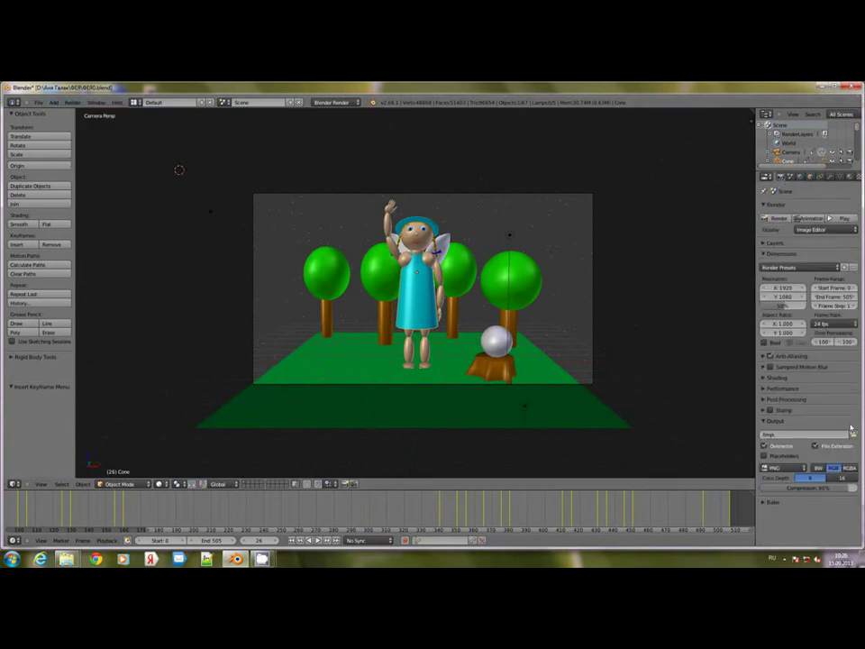
click(777, 468)
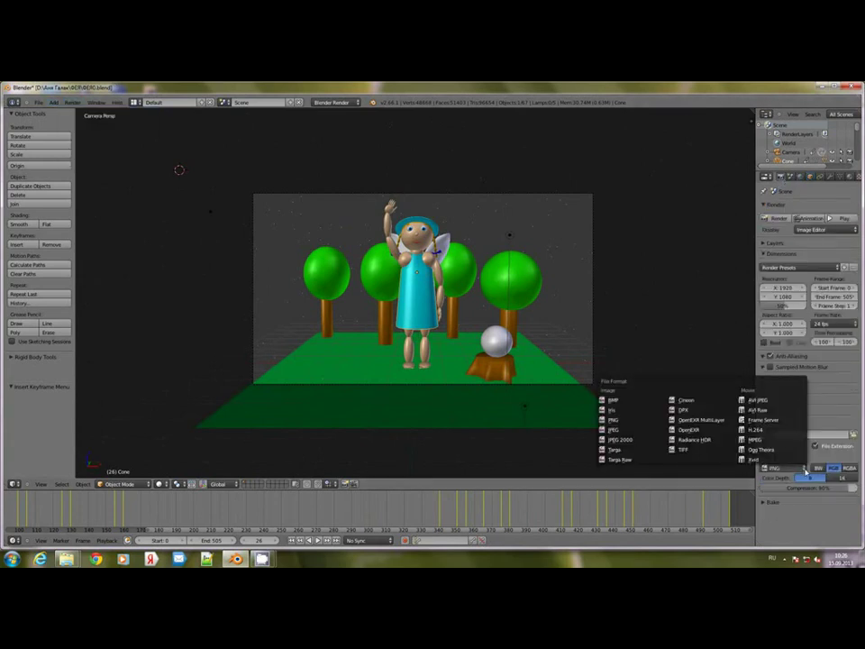
click(777, 401)
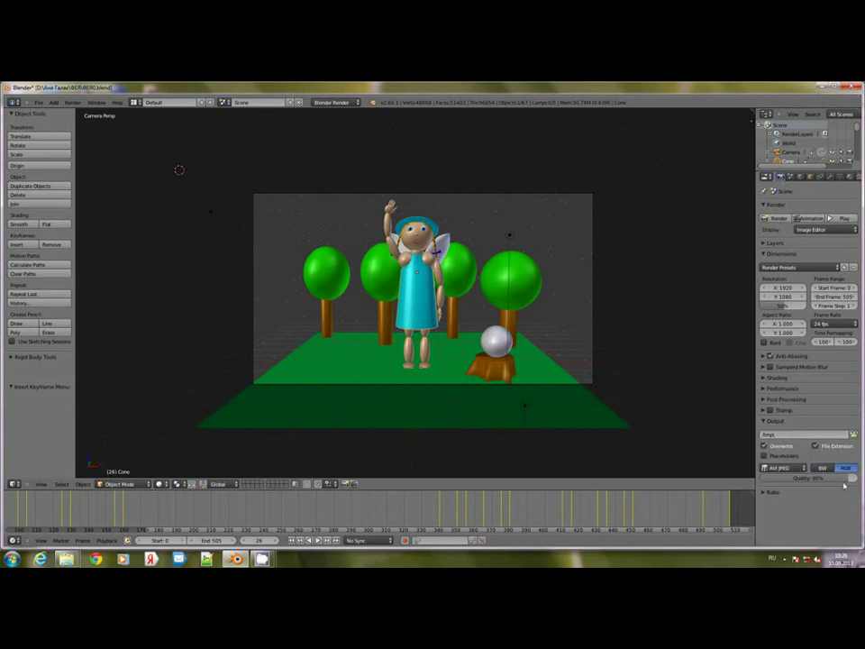
drag(843, 479, 861, 478)
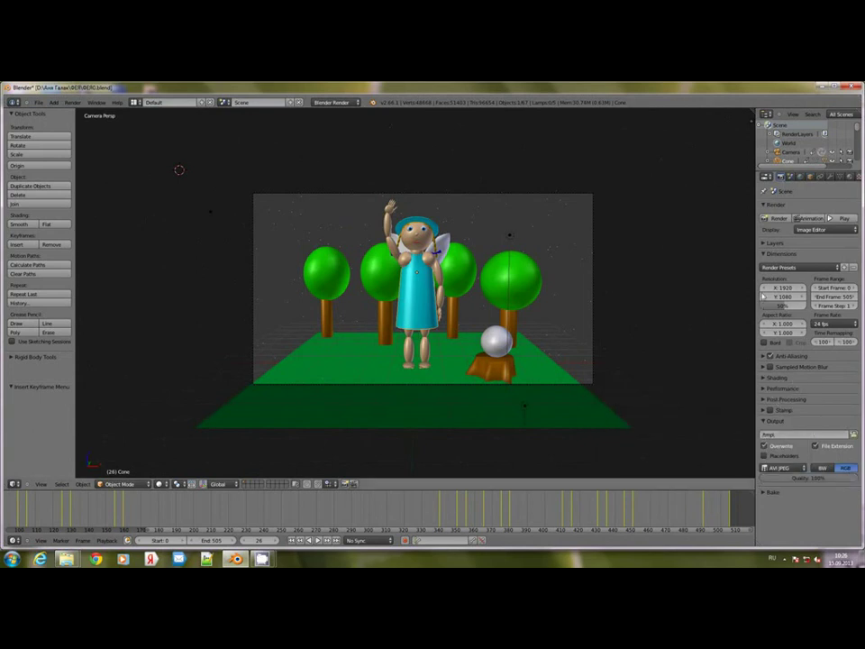
- Test-render still images of frames 0 and 420, and return to the 3D scene
click(72, 102)
click(292, 541)
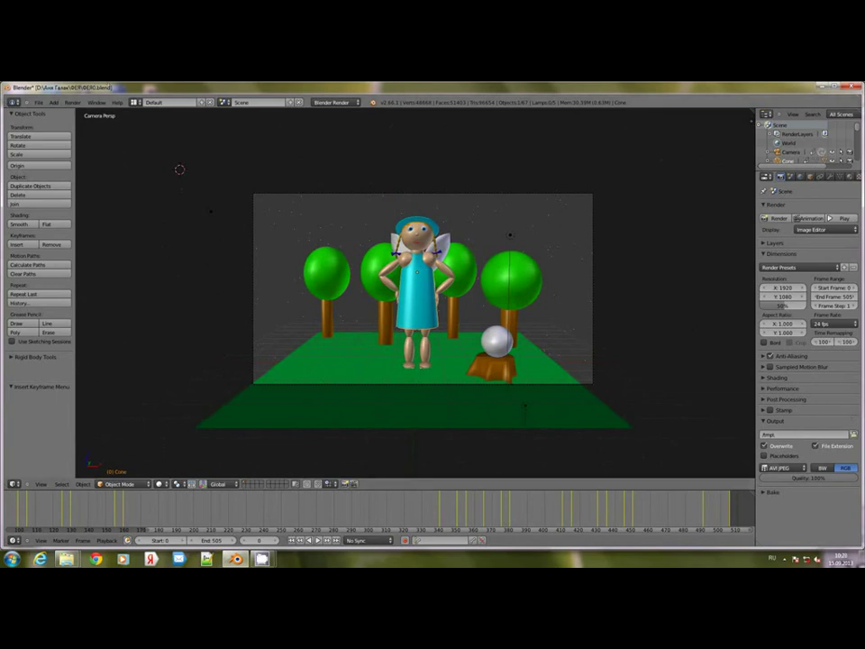
click(73, 103)
click(100, 115)
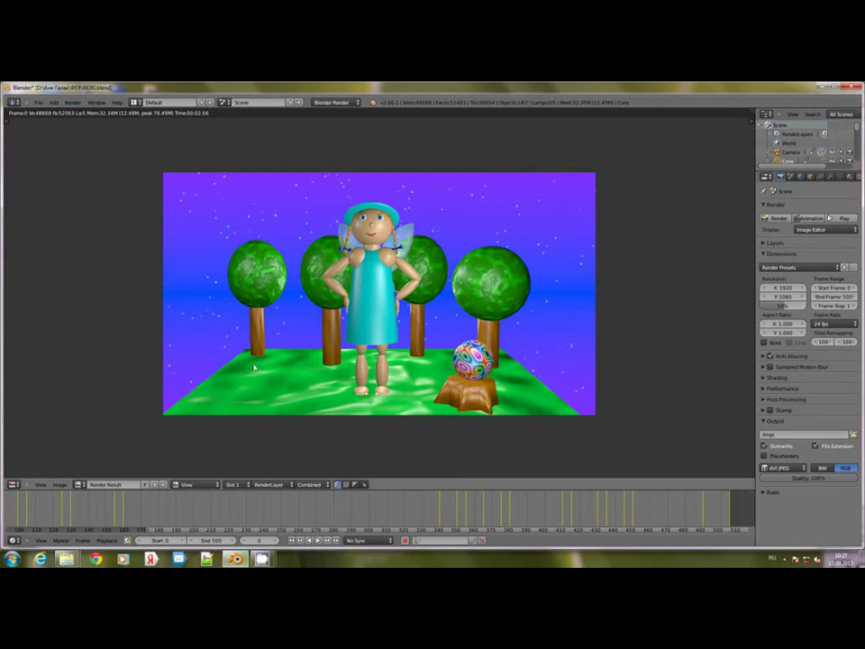
click(581, 514)
key(F12)
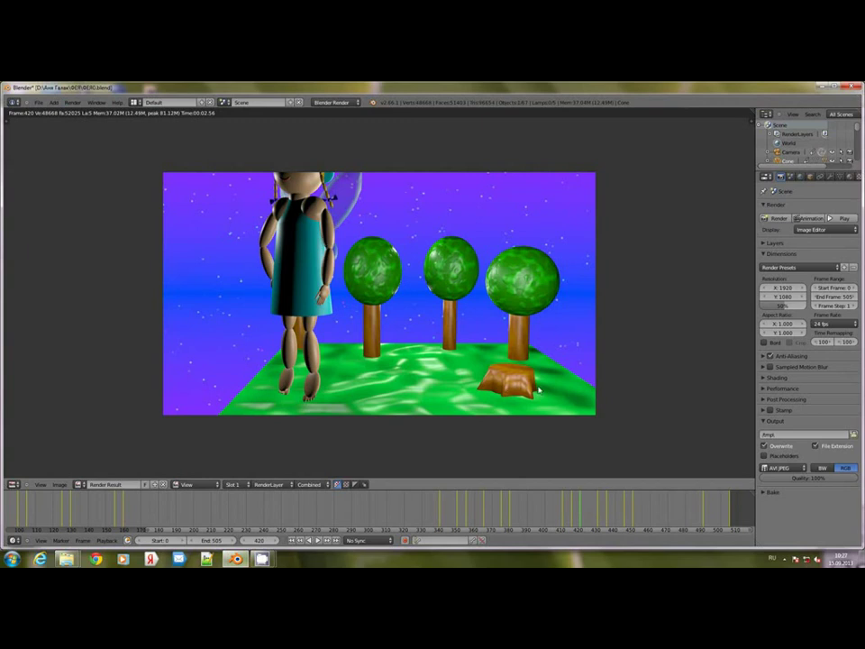
key(Escape)
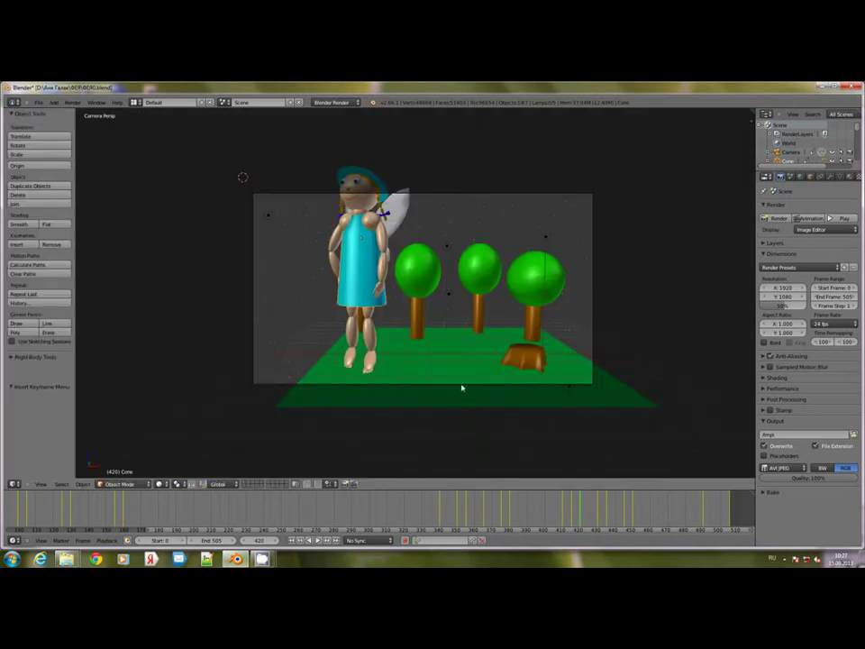
- Select the point lamp at the upper-left corner of the camera frame and test-render frame 480
click(573, 509)
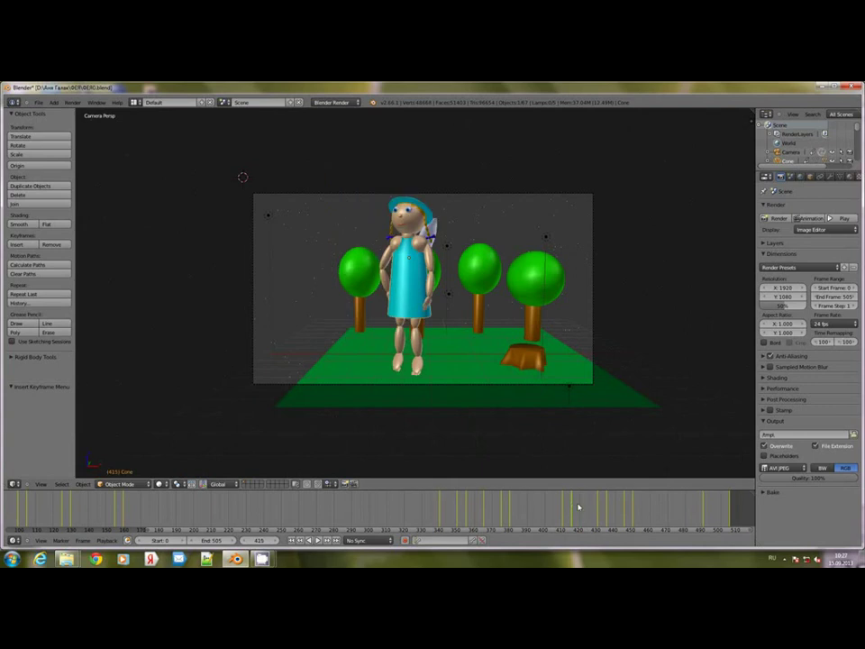
click(598, 501)
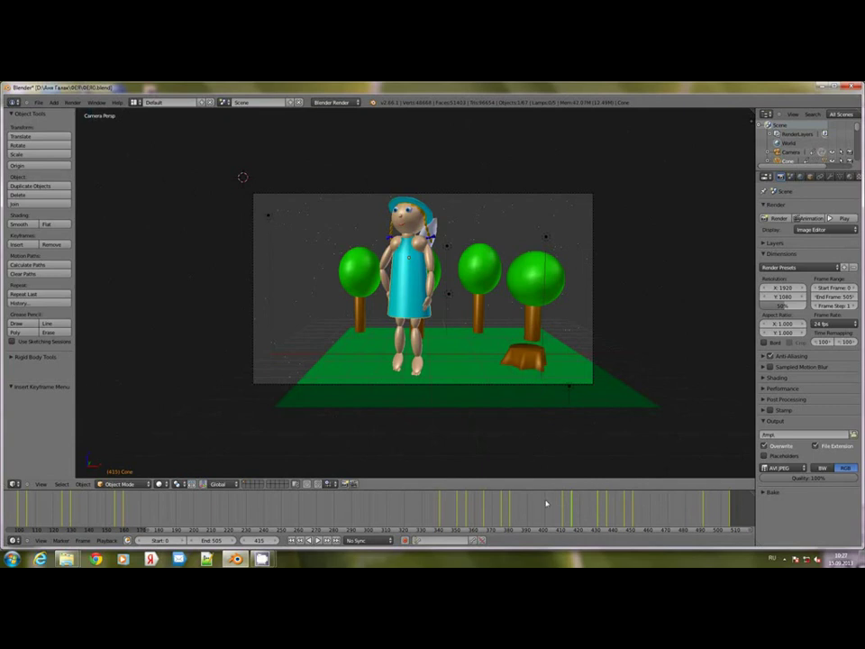
right_click(267, 215)
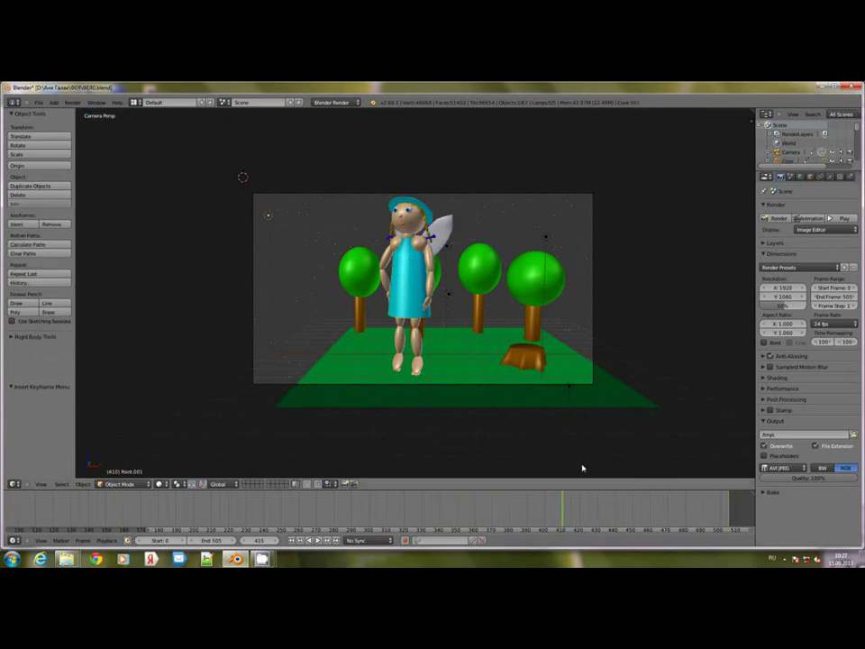
click(686, 511)
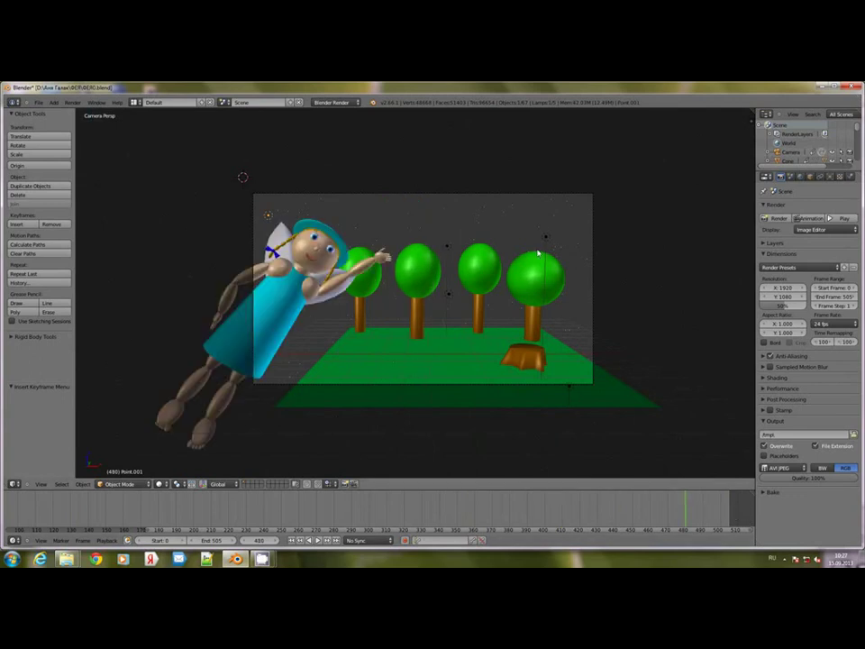
key(F12)
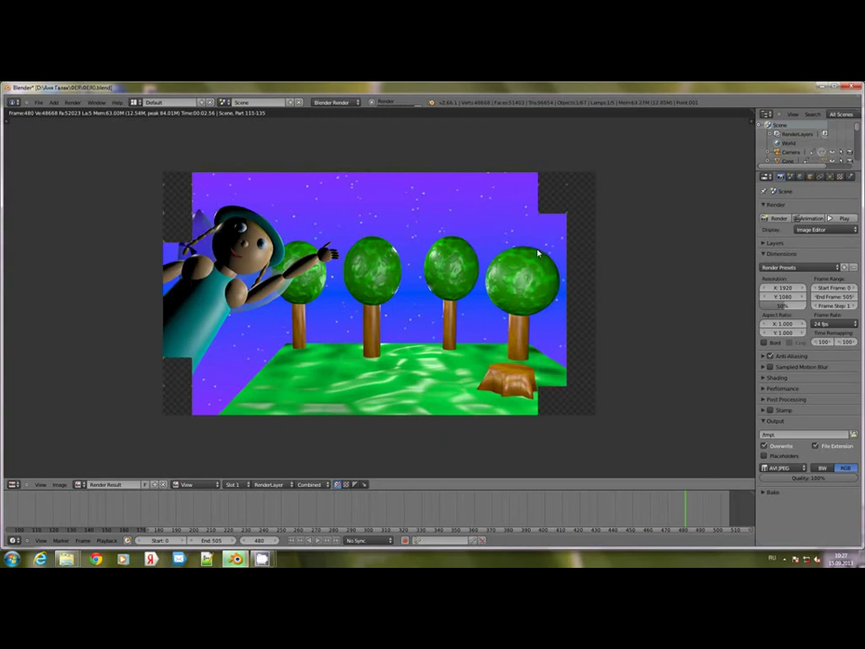
key(Escape)
- Duplicate the point lamp, place the copy in front of the fairy about 10.7 units along negative Y, and return to the camera view
middle_drag(345, 325, 319, 231)
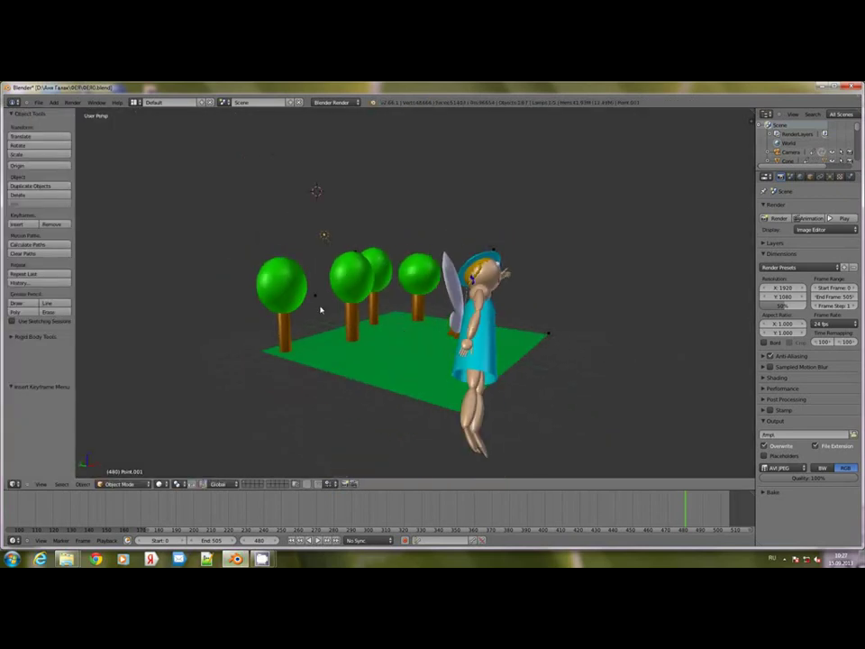
middle_drag(320, 309, 342, 311)
key(shift+d)
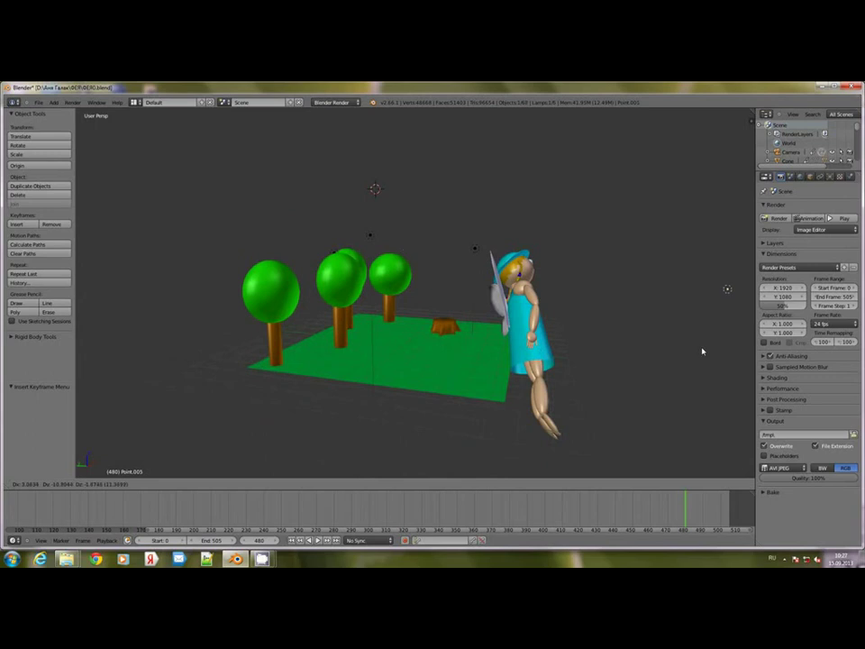
click(702, 352)
middle_drag(703, 352, 702, 351)
key(KP_0)
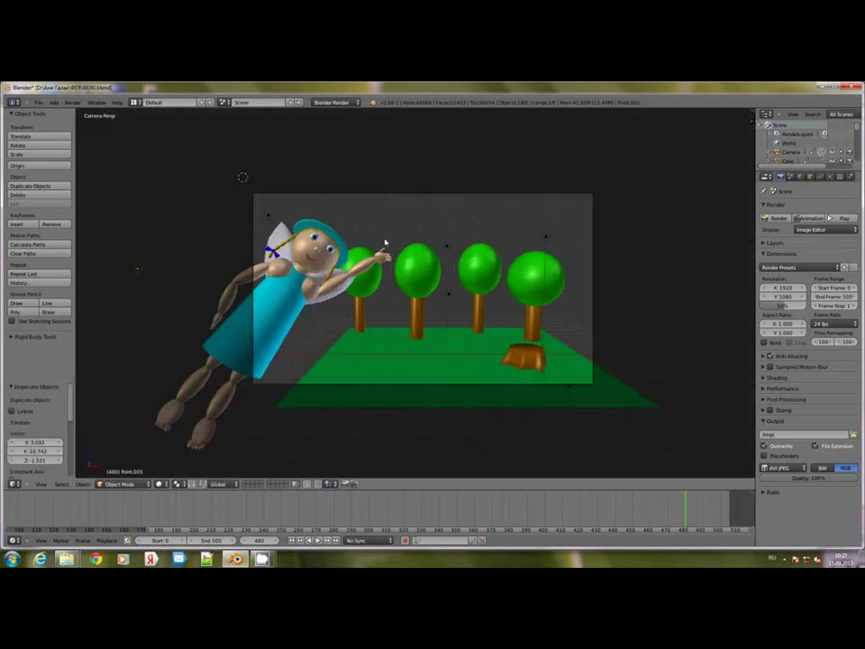
- Test-render frames 480, 465, 428, 385 and 345 to check the lighting with the added lamp
key(F12)
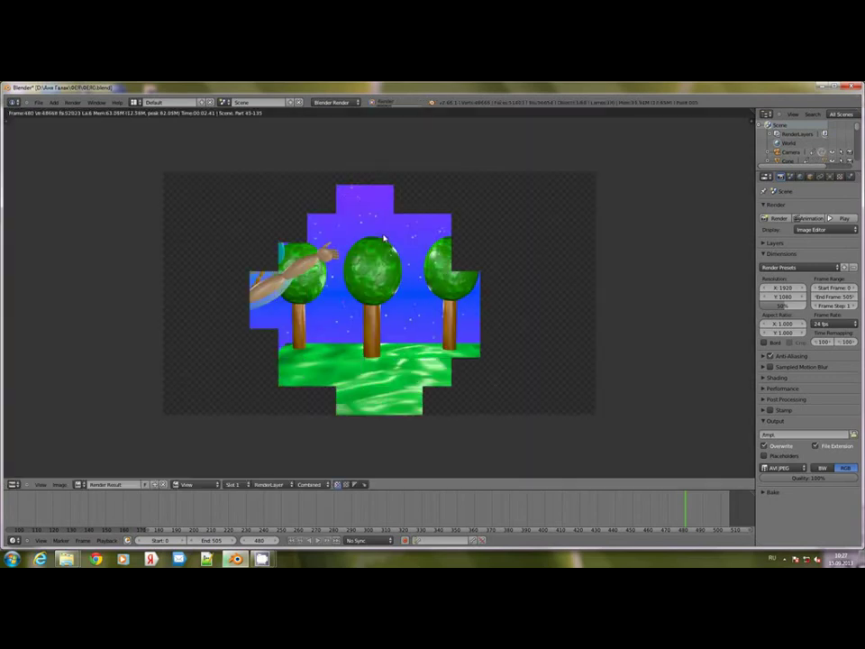
click(660, 518)
key(F12)
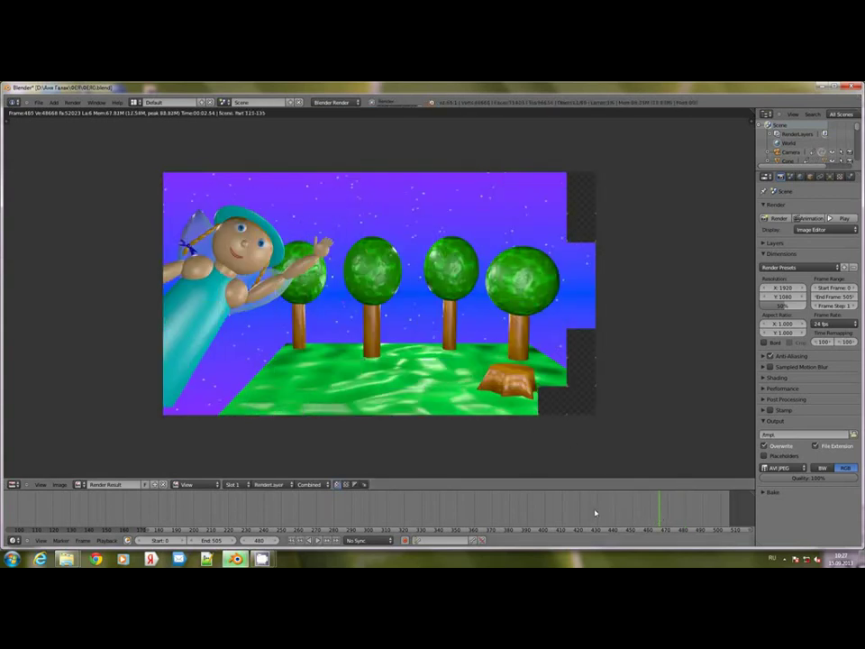
click(596, 511)
key(F12)
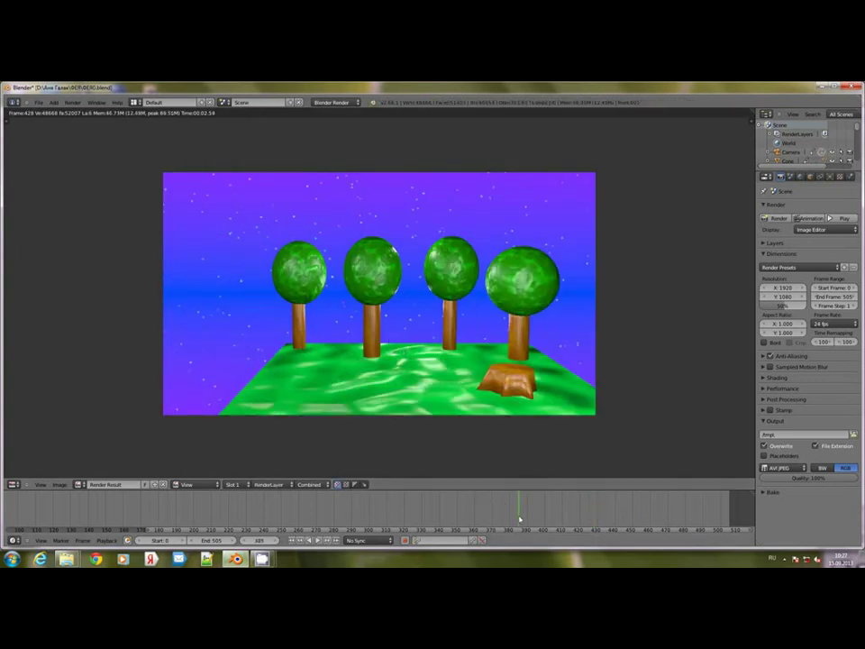
key(F12)
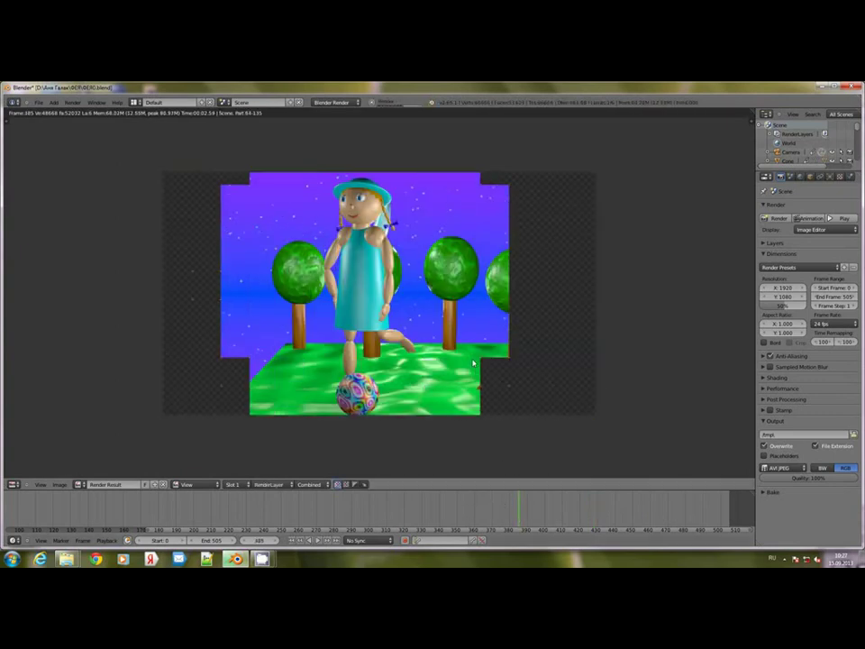
click(450, 513)
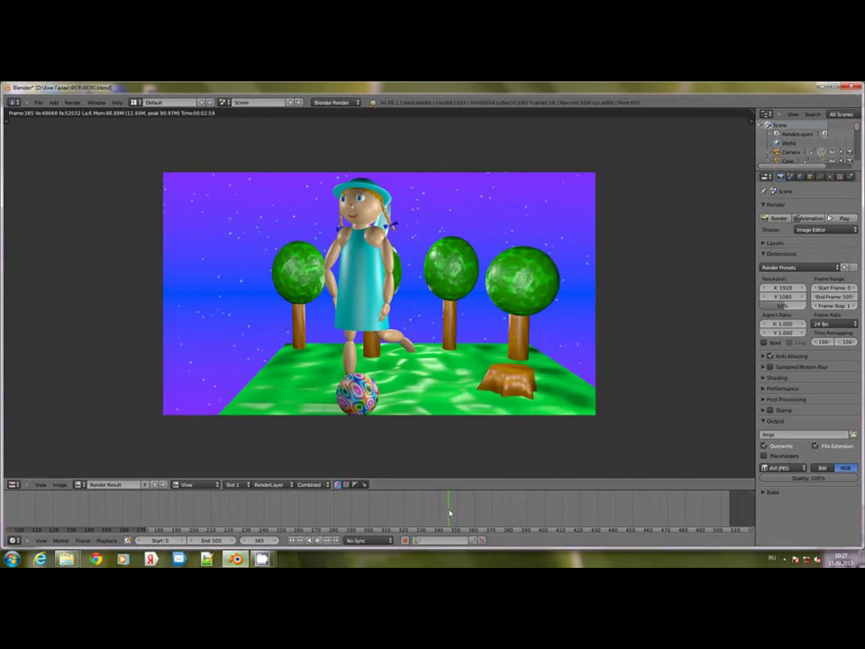
key(F12)
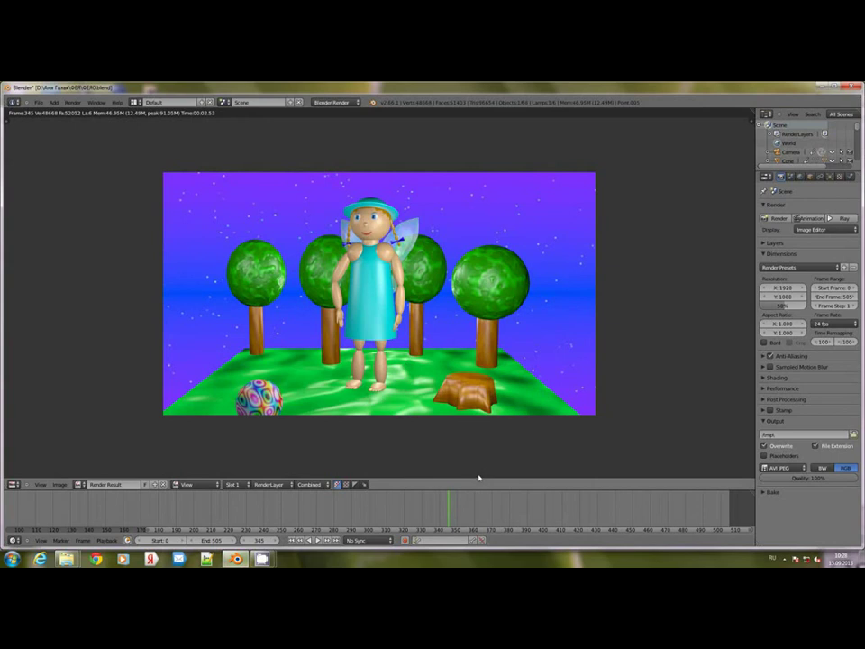
- Start rendering the full animation from frame 0 to 505
click(73, 103)
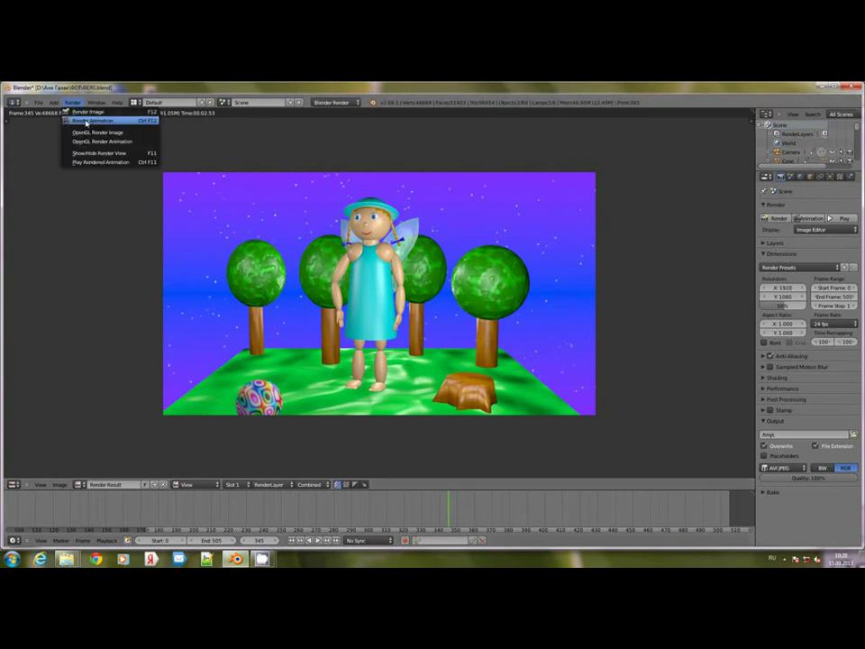
click(87, 120)
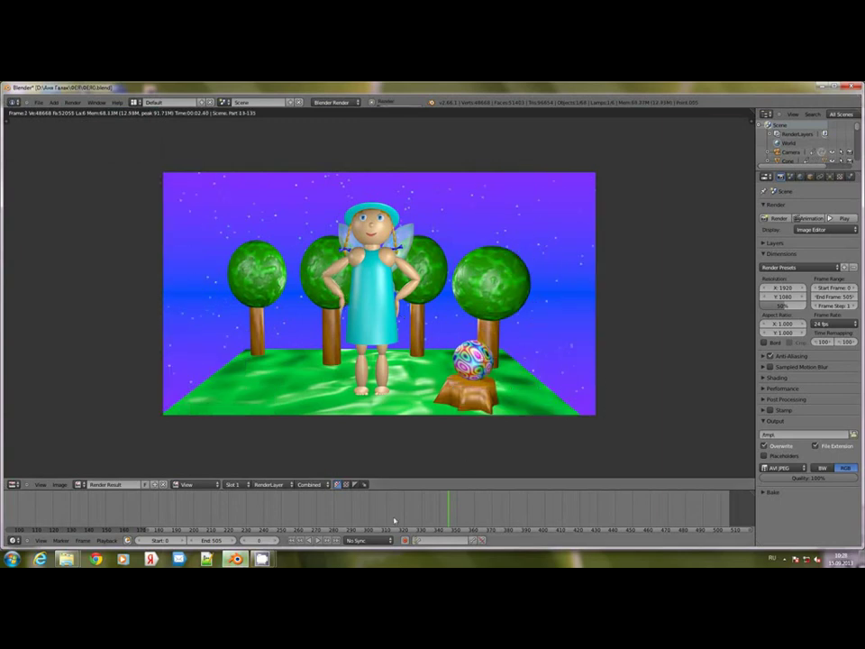
mouse_move(268, 560)
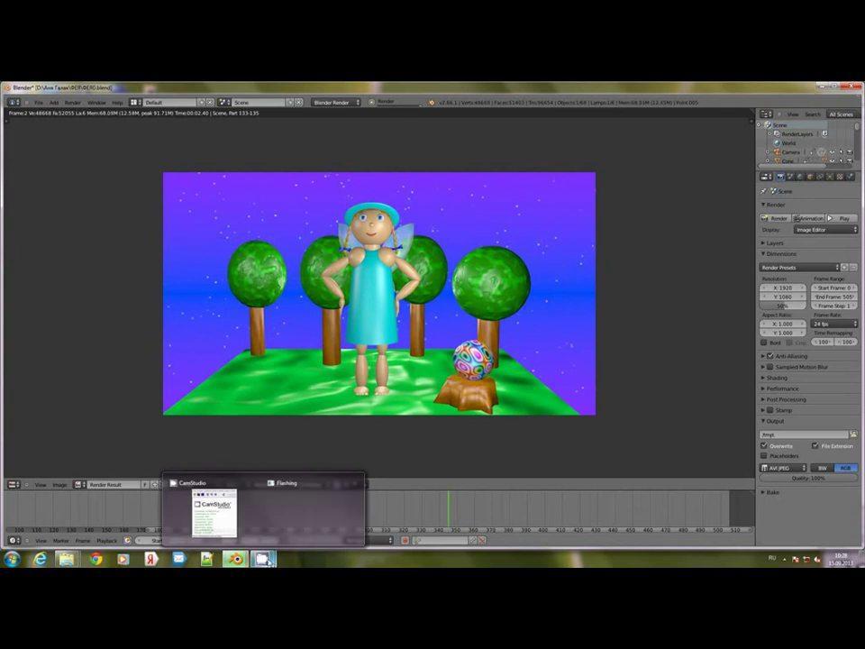